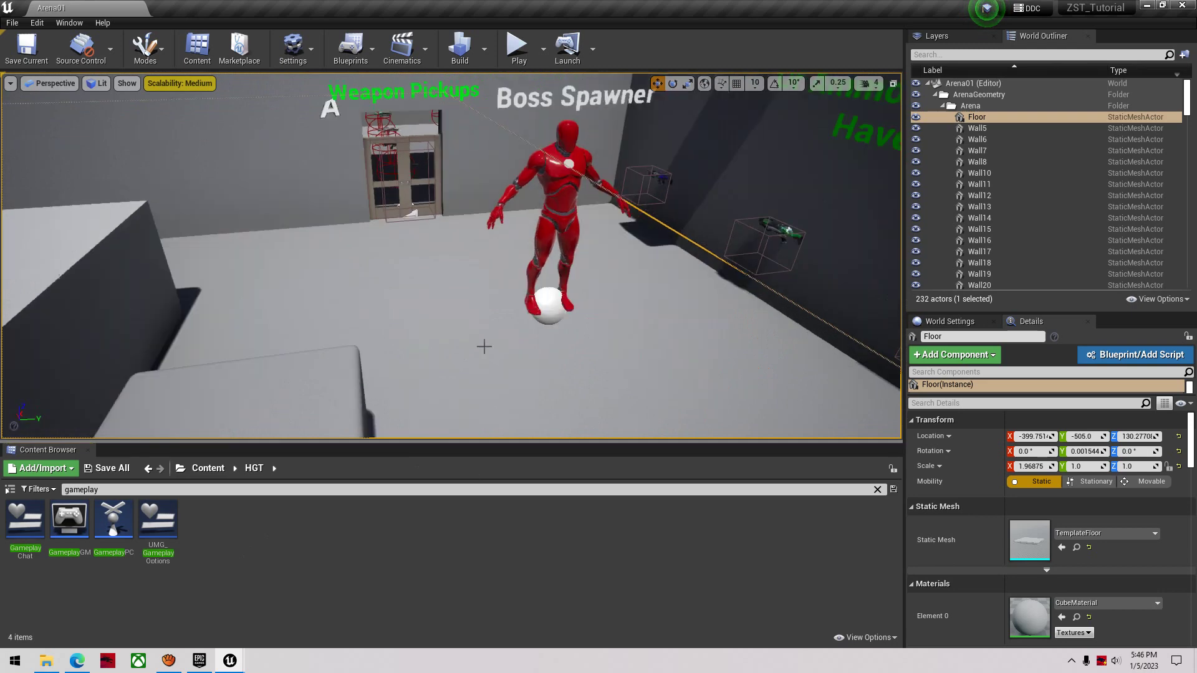
Select the red Boss Spawner character in the arena and open the GameplayGM blueprint for editing
click(573, 371)
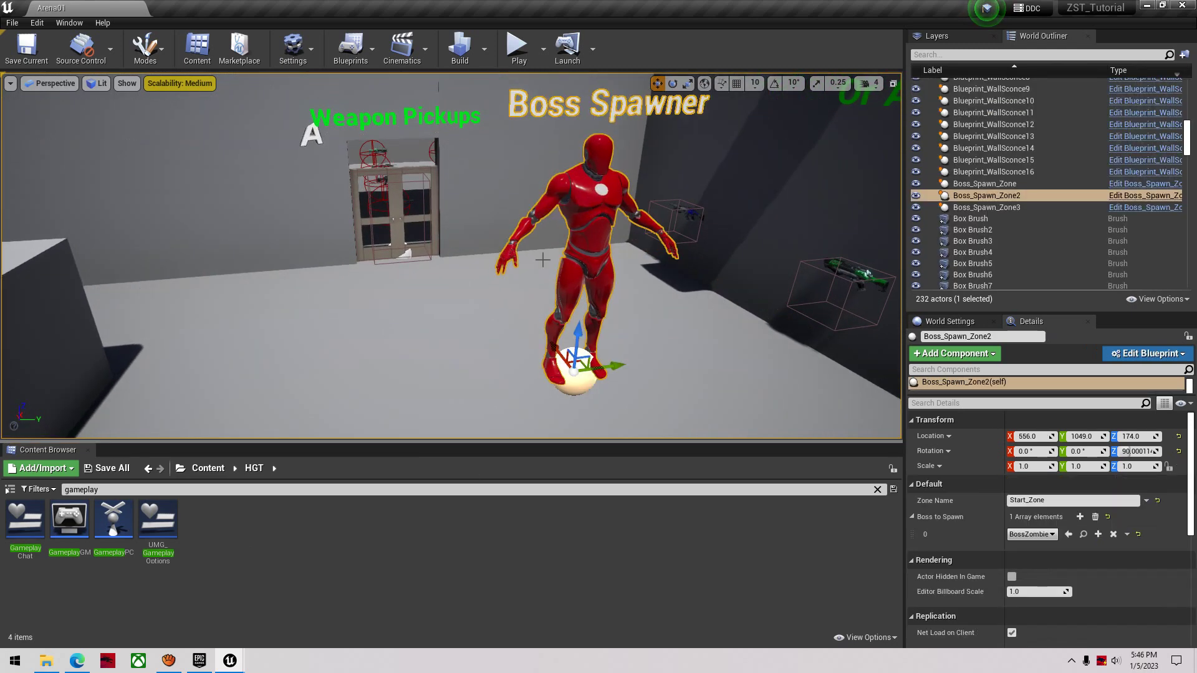
drag(574, 371, 536, 296)
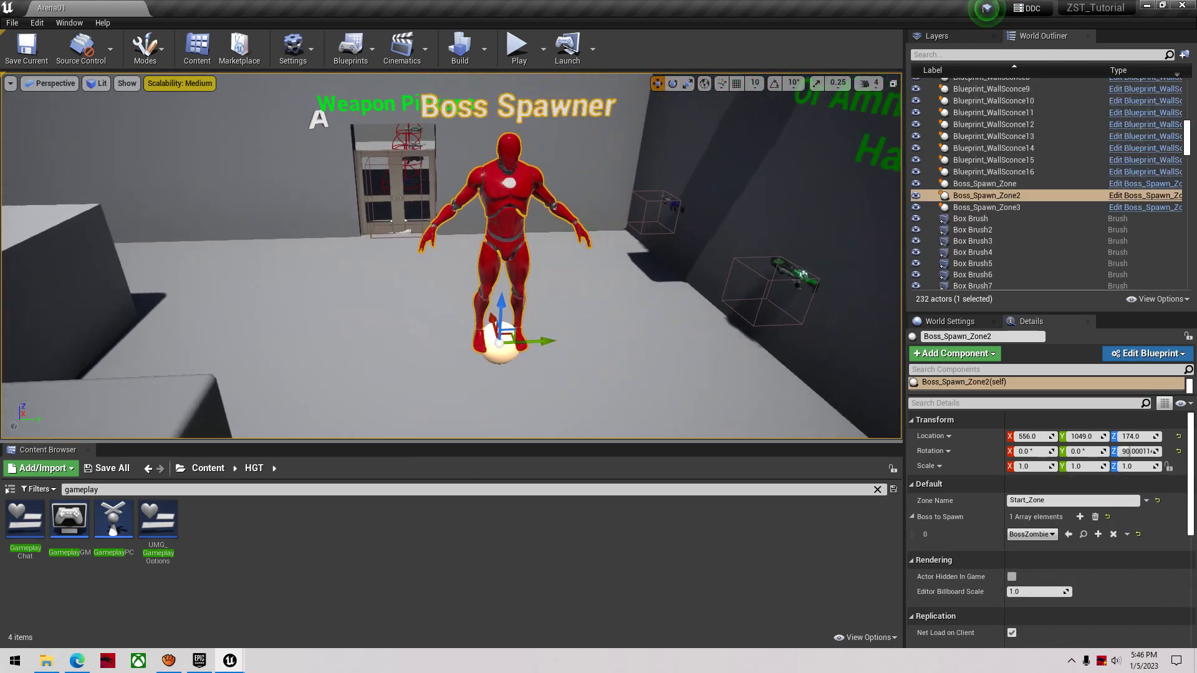
drag(636, 358, 526, 287)
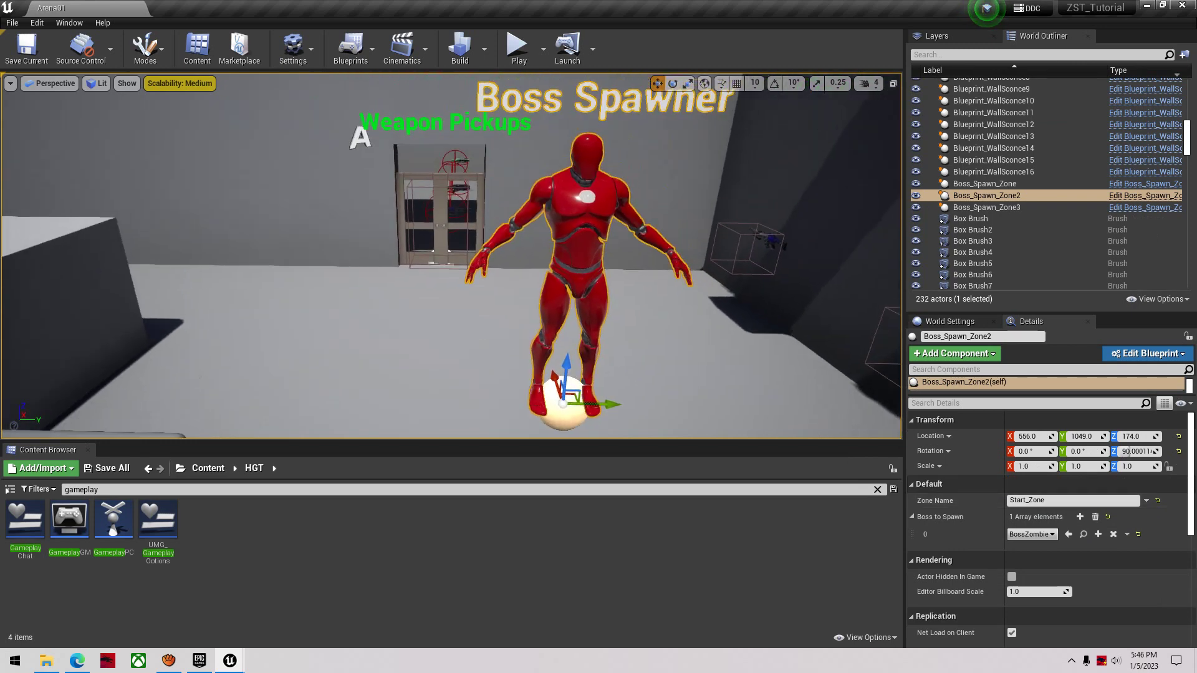
right_drag(526, 287, 526, 306)
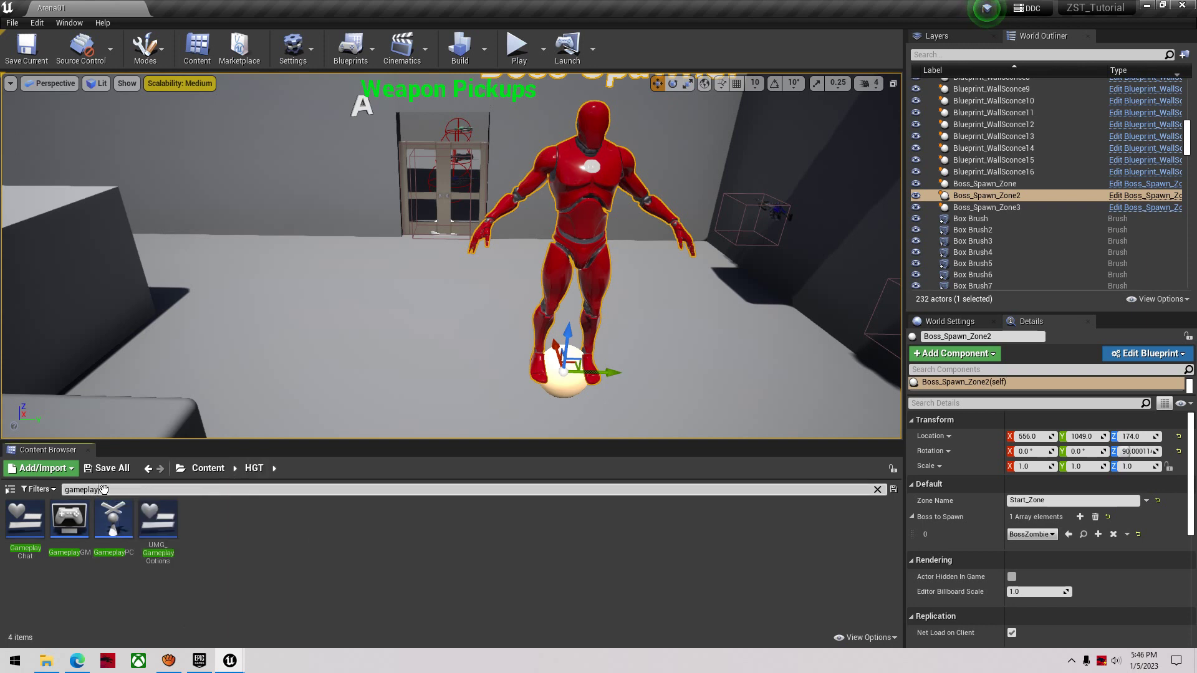
click(75, 548)
double_click(75, 552)
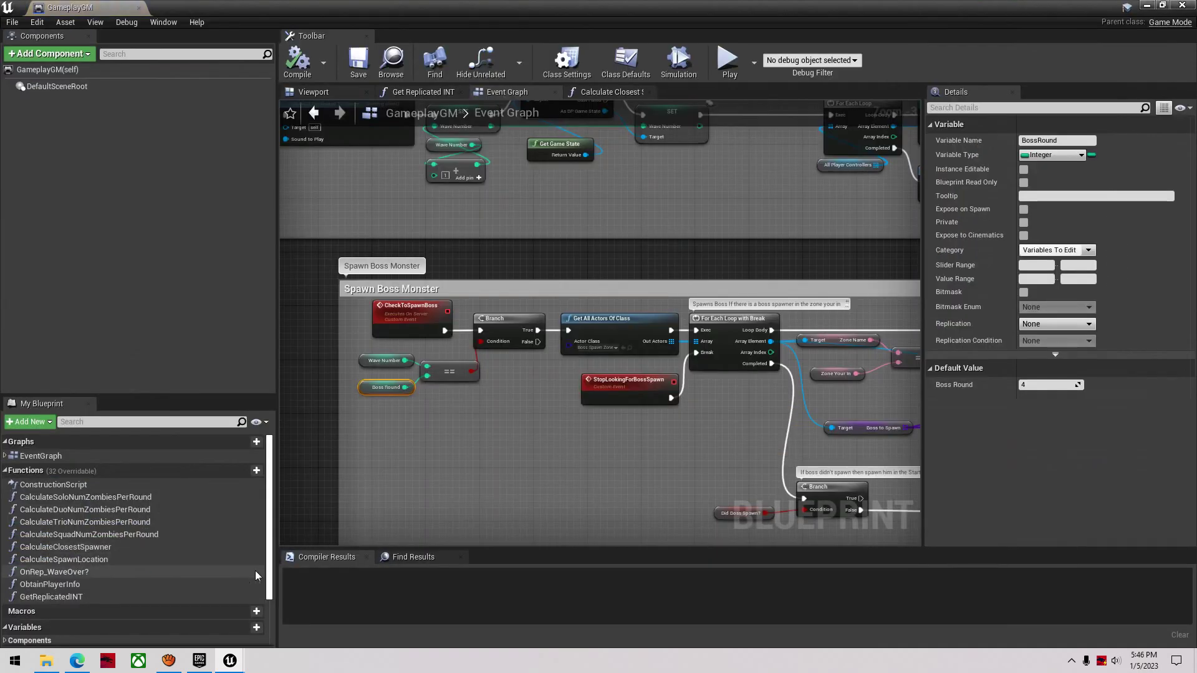
Switch to the Epic Games Launcher, add the Undead Pack to the ZST_Tutorial project, and minimize the launcher
click(200, 660)
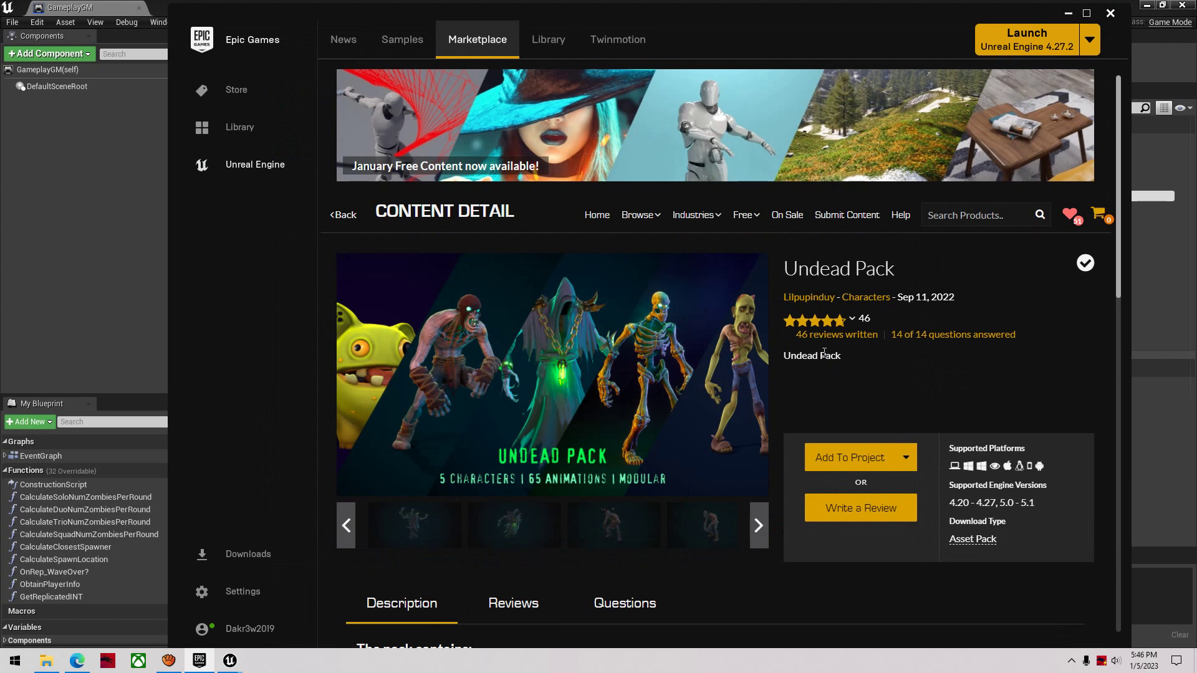
click(853, 461)
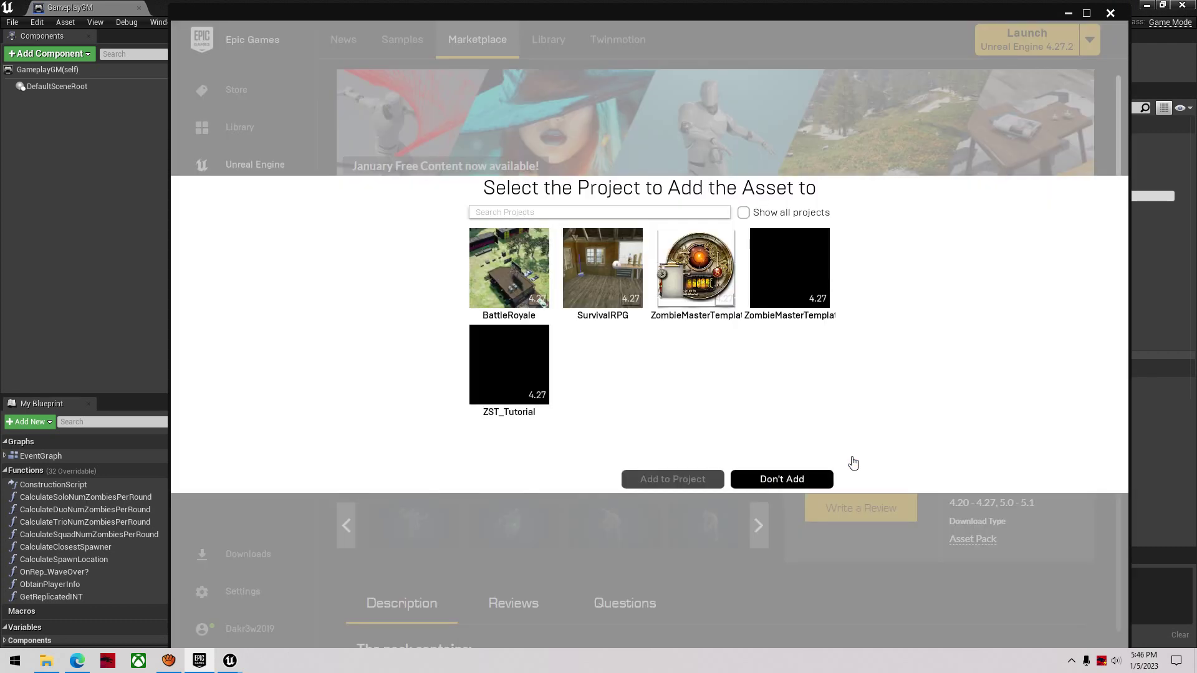
click(545, 402)
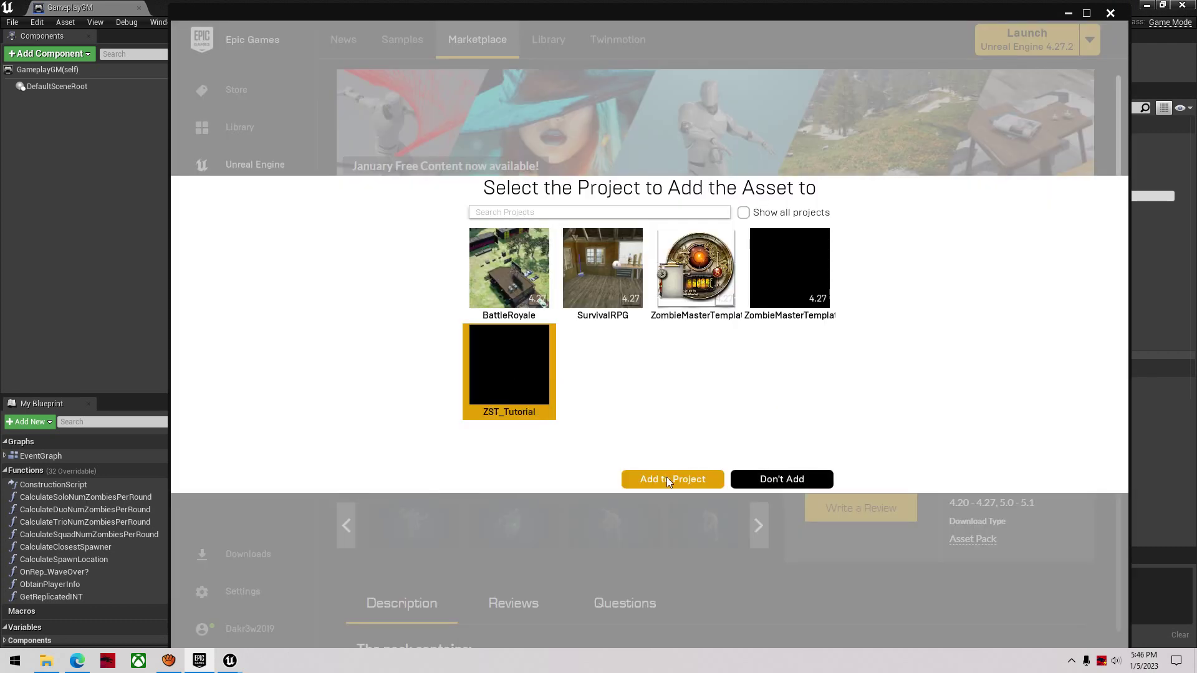
click(667, 479)
click(678, 377)
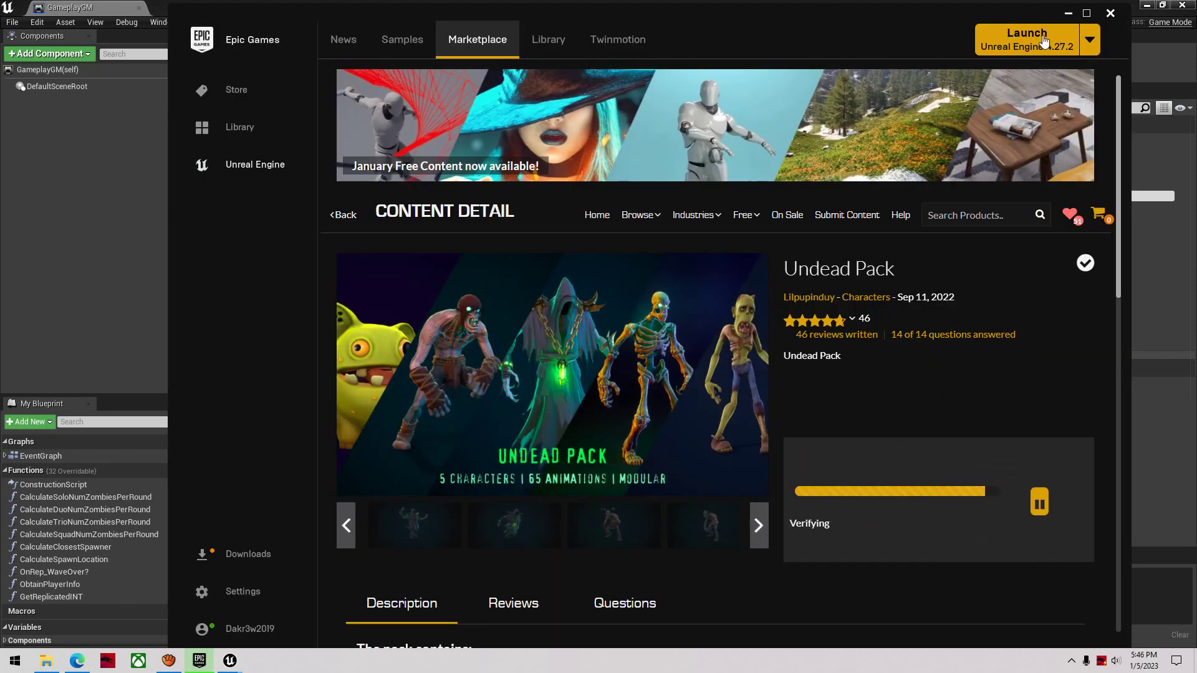
click(1064, 18)
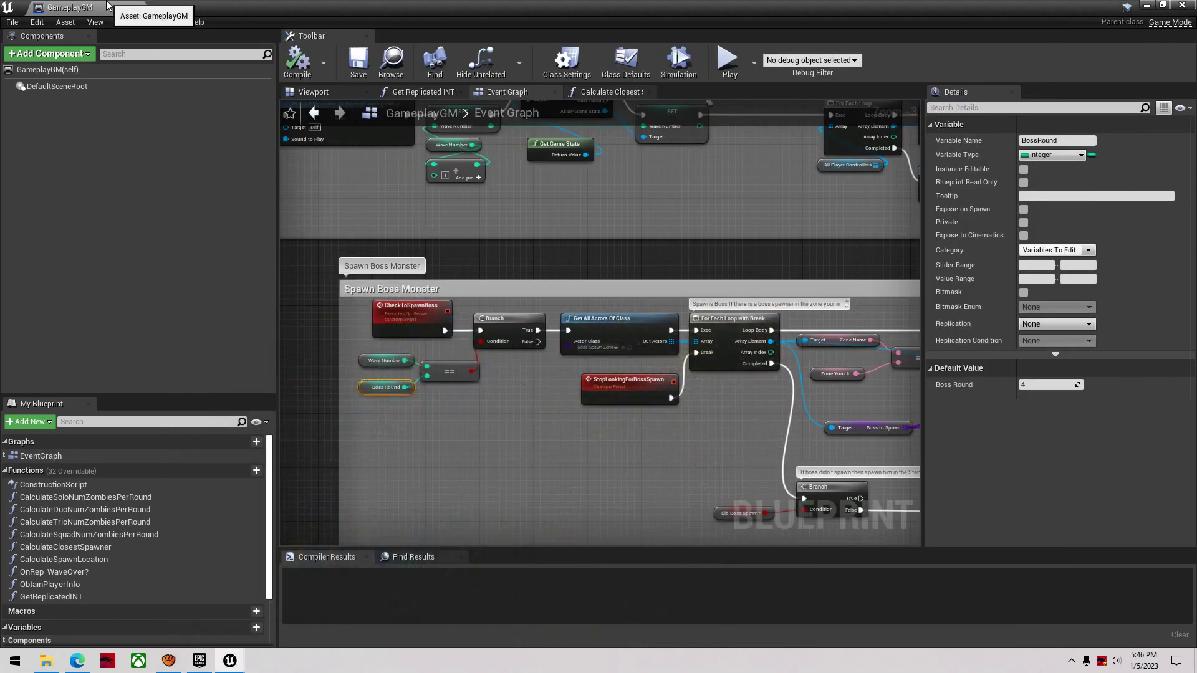
Locate the Spawn Boss Monster section in the GameplayGM event graph and inspect the Boss Round variable's default value
scroll(686, 536, down, 8)
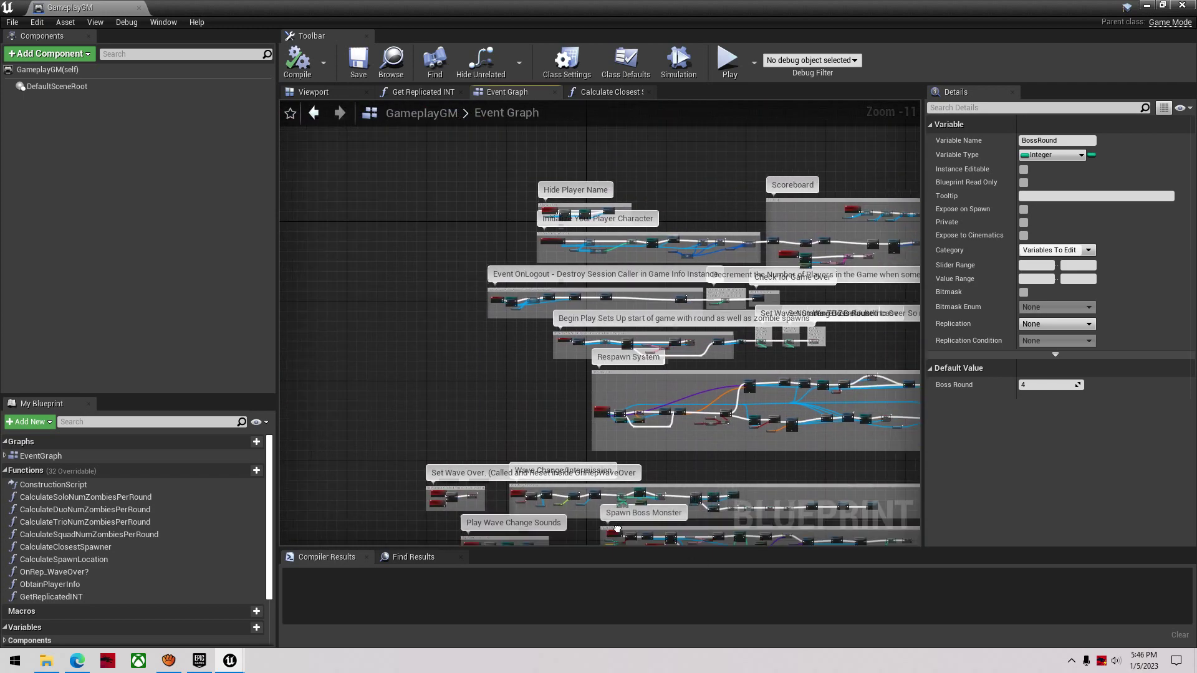
click(50, 456)
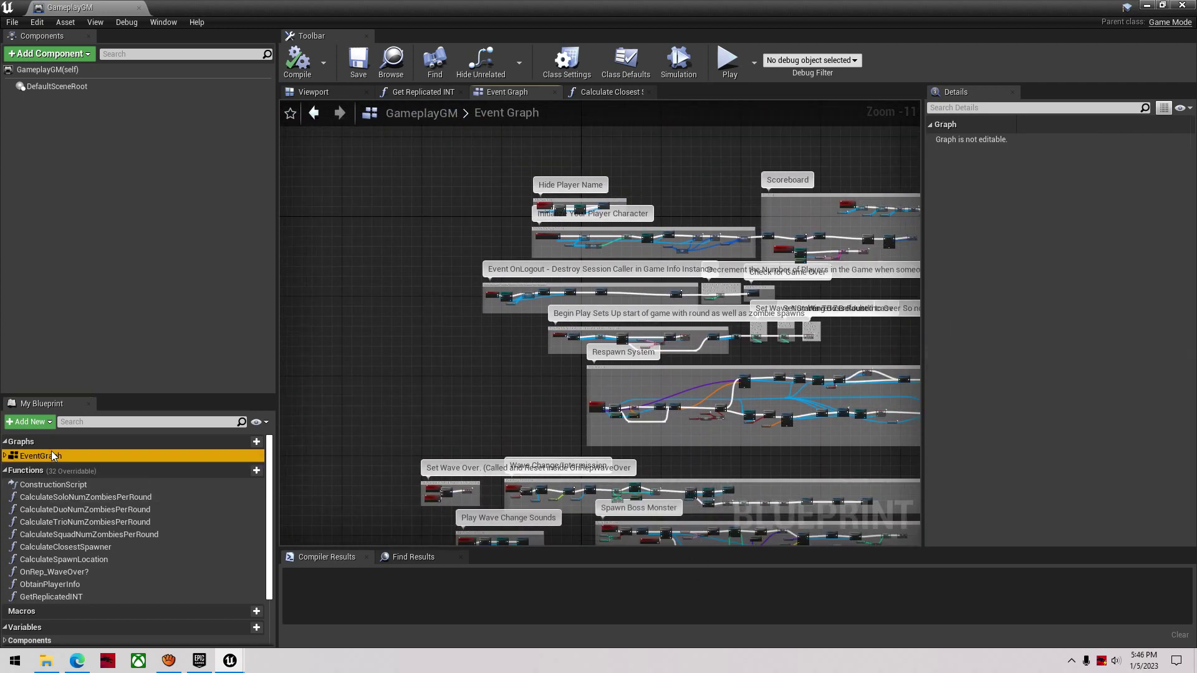
right_drag(462, 386, 417, 292)
scroll(511, 402, up, 8)
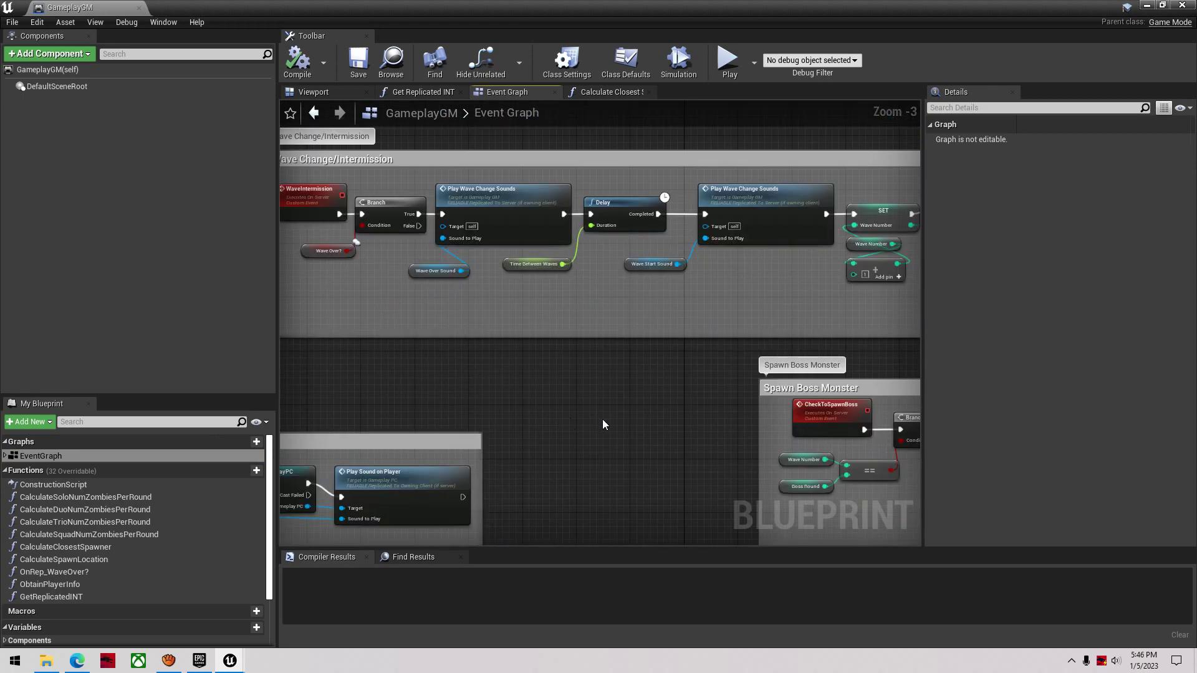
right_drag(604, 422, 322, 347)
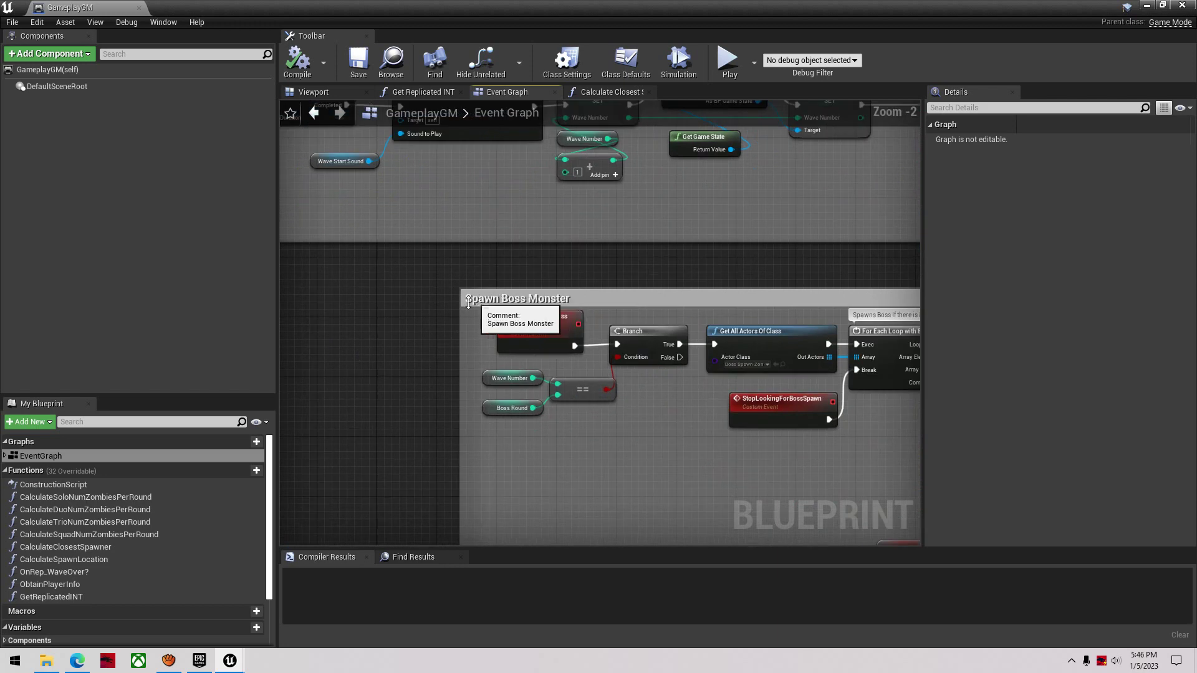
right_drag(663, 443, 594, 396)
scroll(460, 346, up, 3)
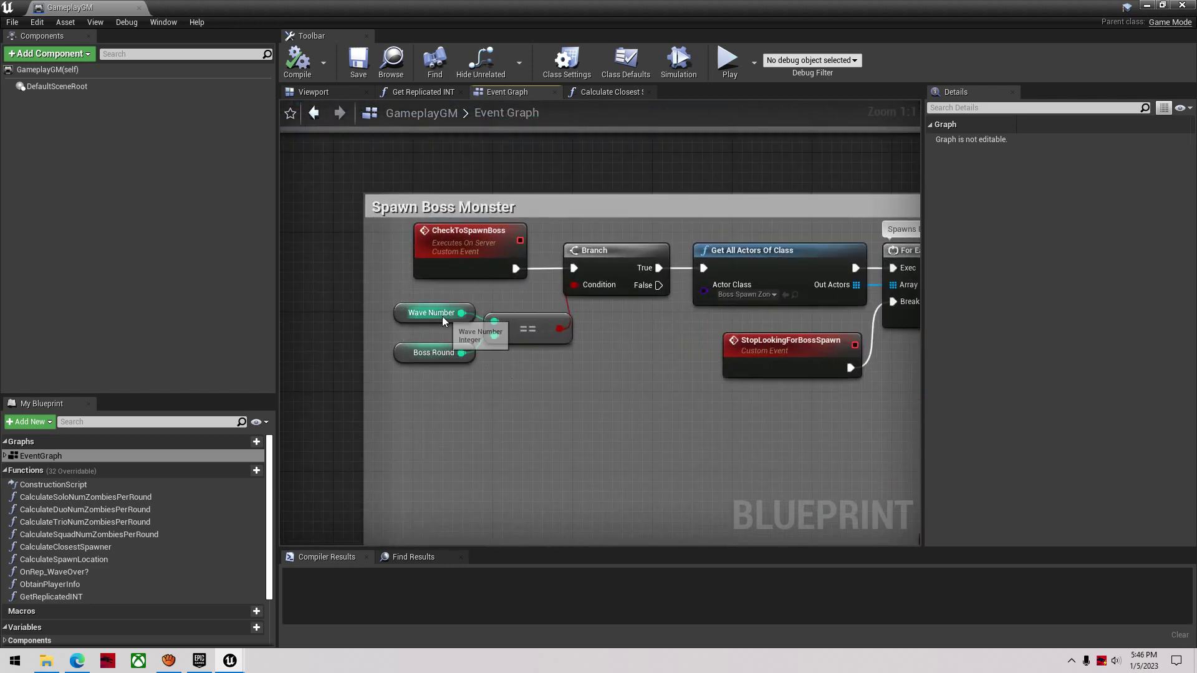
click(453, 352)
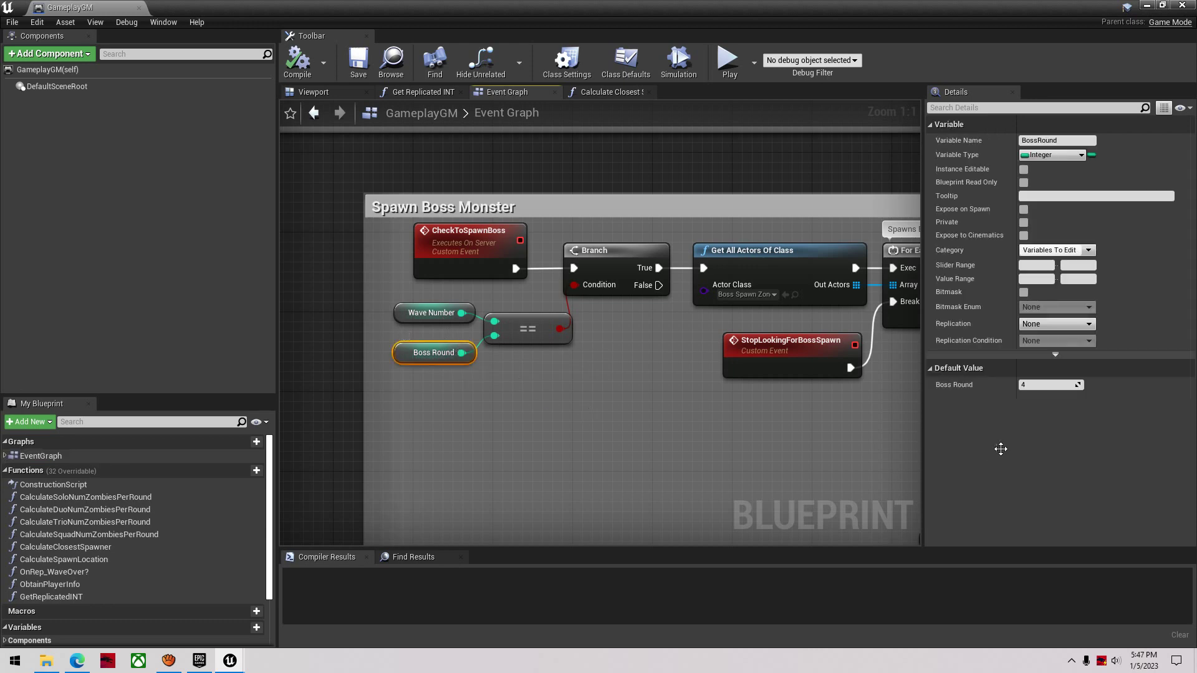
Examine how Boss Round and the Min and Max Wave Till Next Boss variables determine the next boss round
scroll(774, 411, down, 3)
right_drag(771, 440, 281, 274)
right_drag(898, 412, 628, 358)
scroll(629, 374, up, 1)
scroll(625, 355, up, 2)
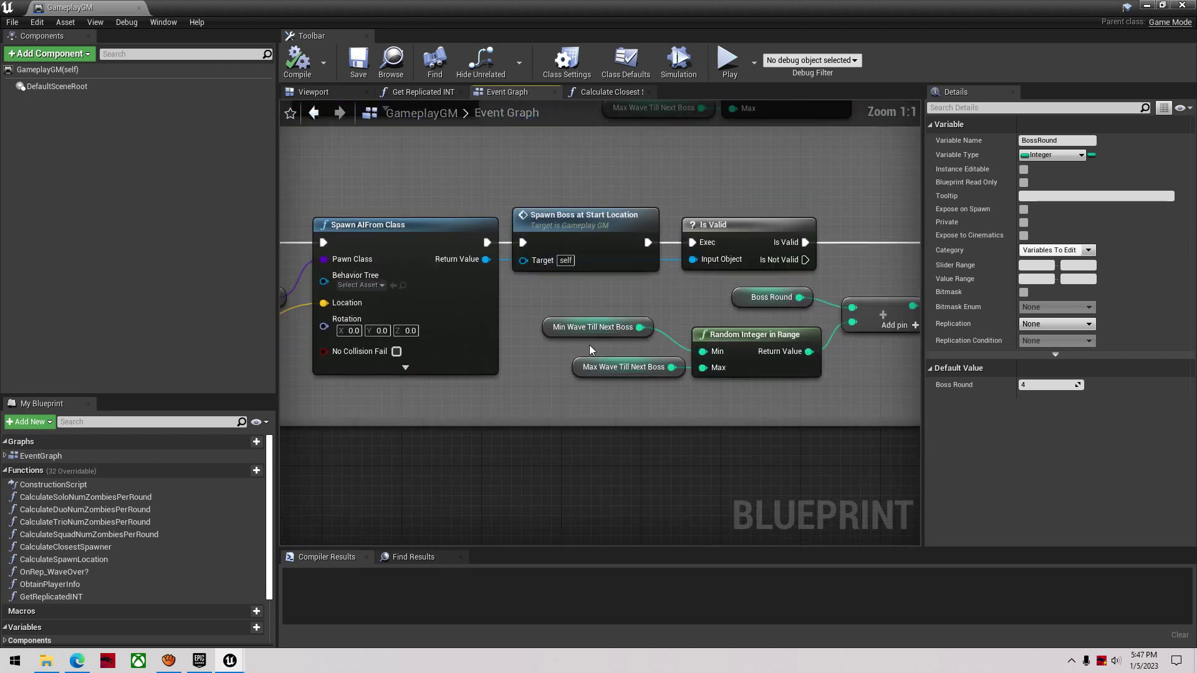
click(581, 335)
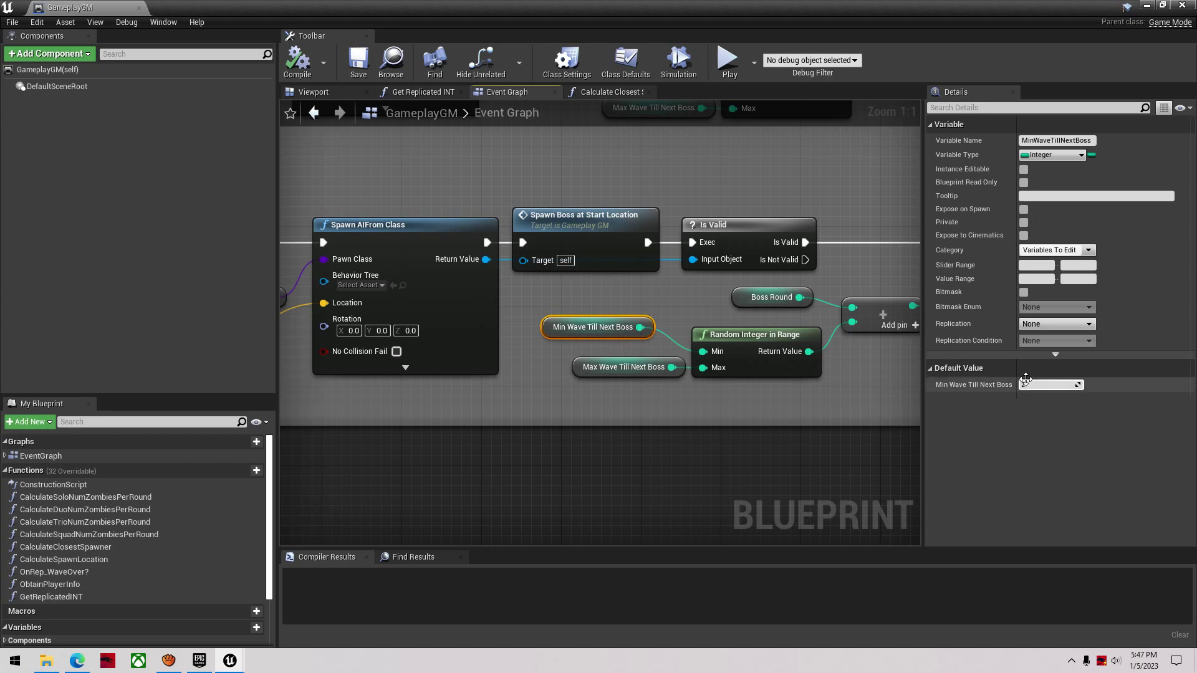
click(645, 368)
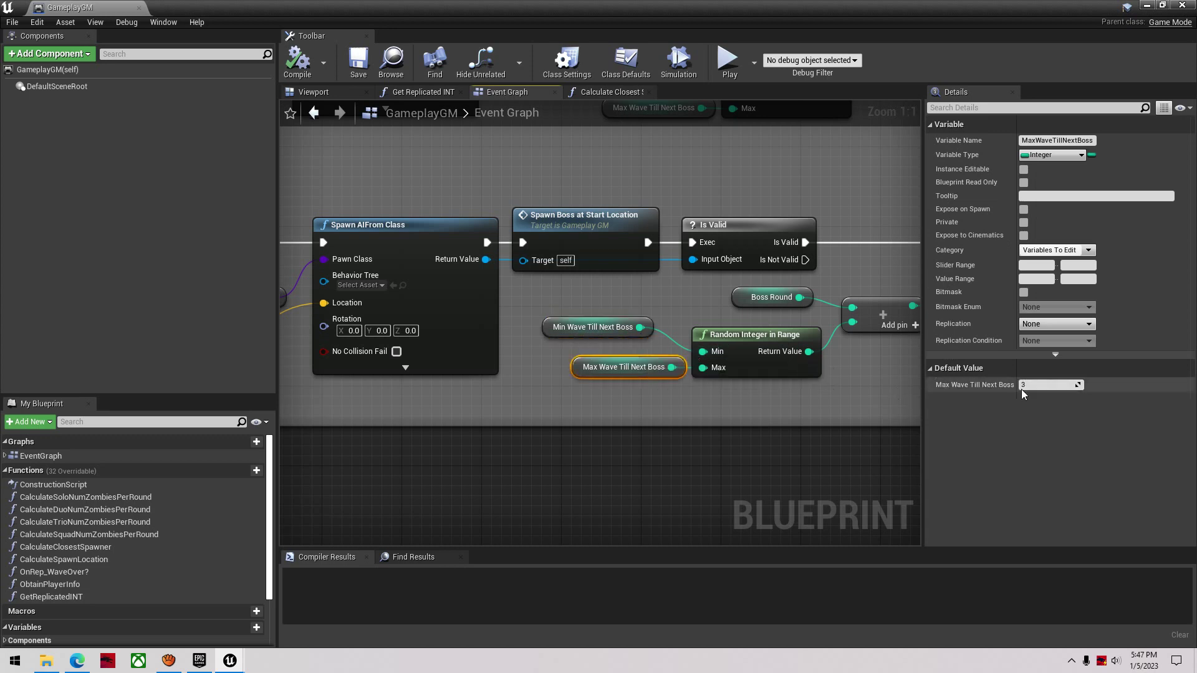
click(626, 329)
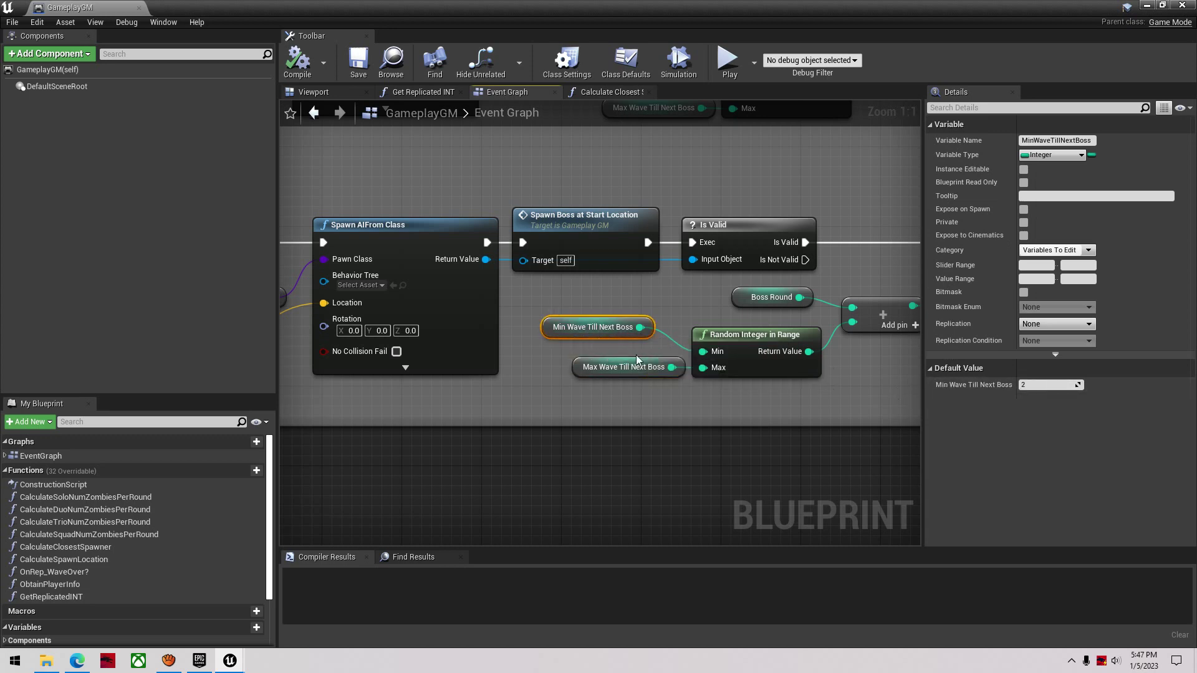
click(651, 364)
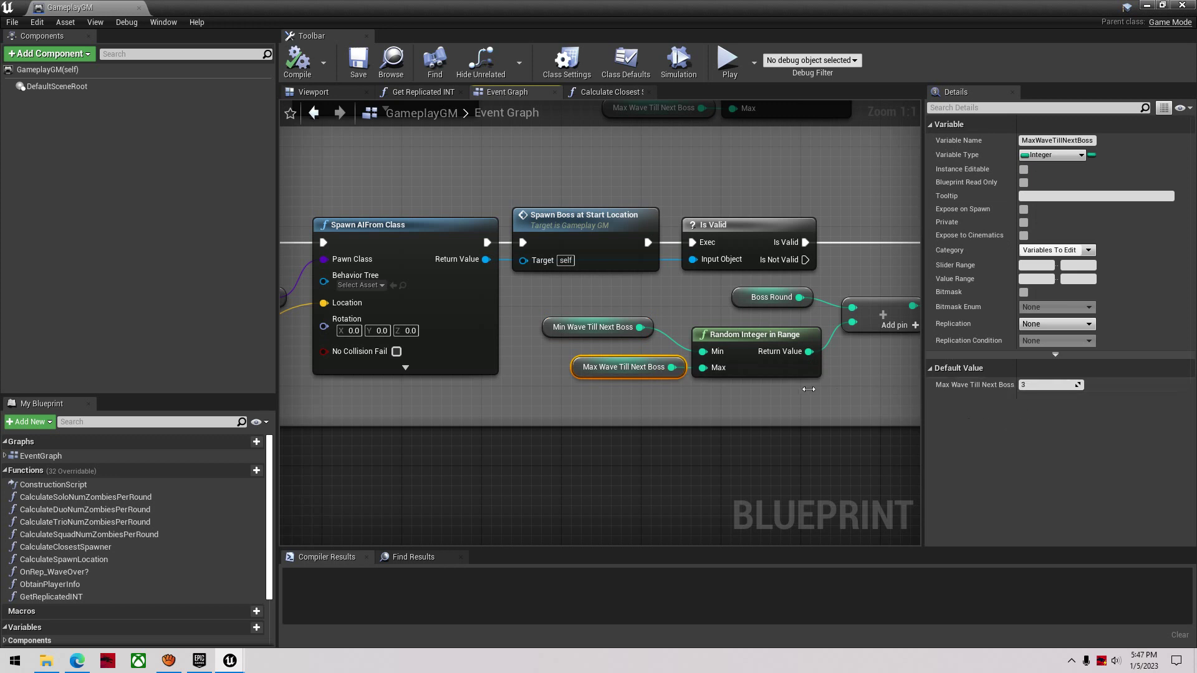
right_drag(803, 377, 722, 379)
click(679, 303)
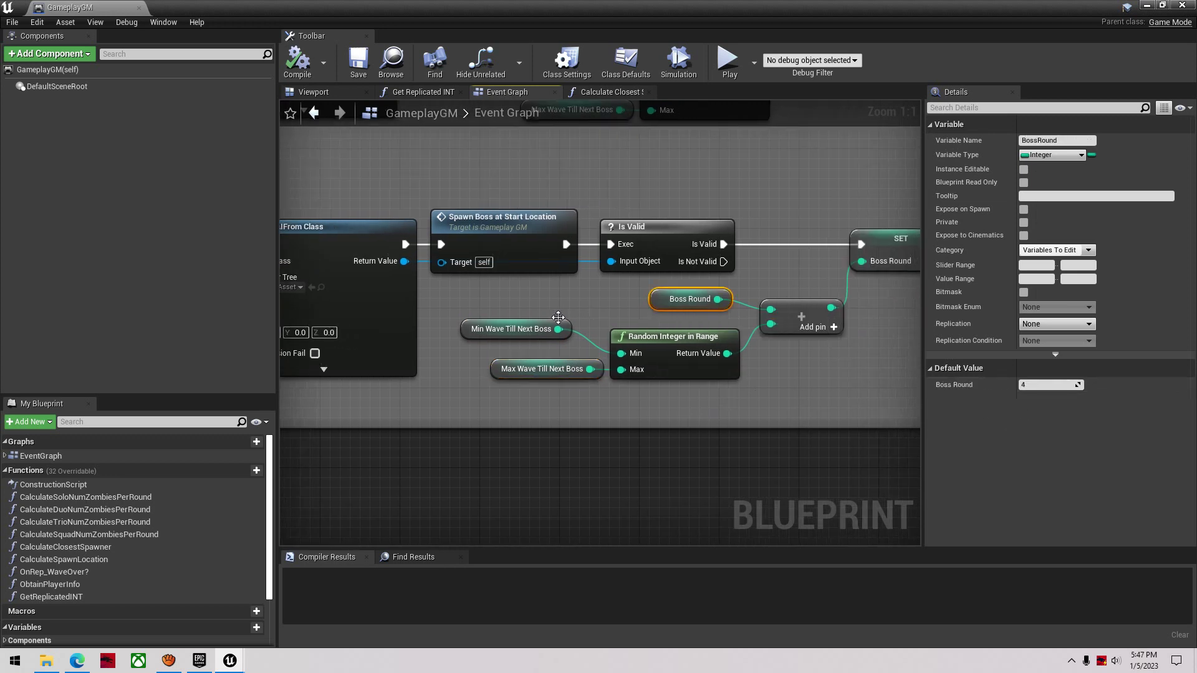
click(547, 329)
click(549, 366)
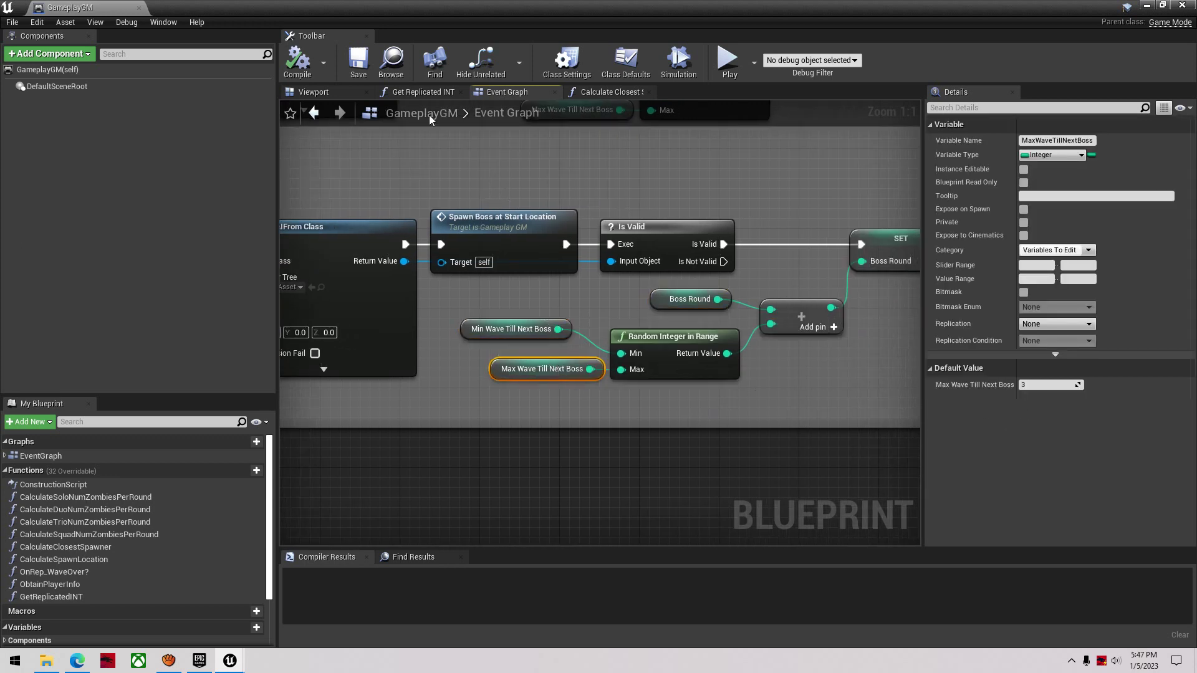
Compile and save the GameplayGM blueprint, and close it to return to the level
scroll(584, 210, down, 4)
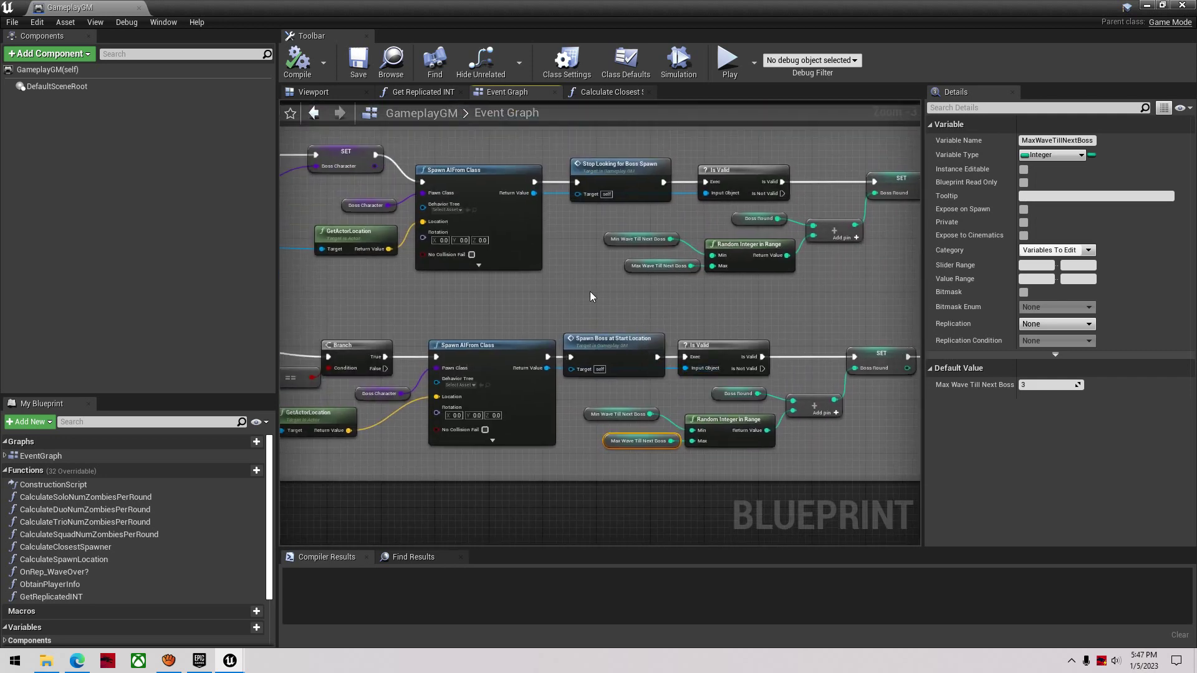
right_drag(590, 290, 702, 328)
scroll(599, 305, down, 3)
right_drag(578, 320, 707, 343)
scroll(410, 306, up, 1)
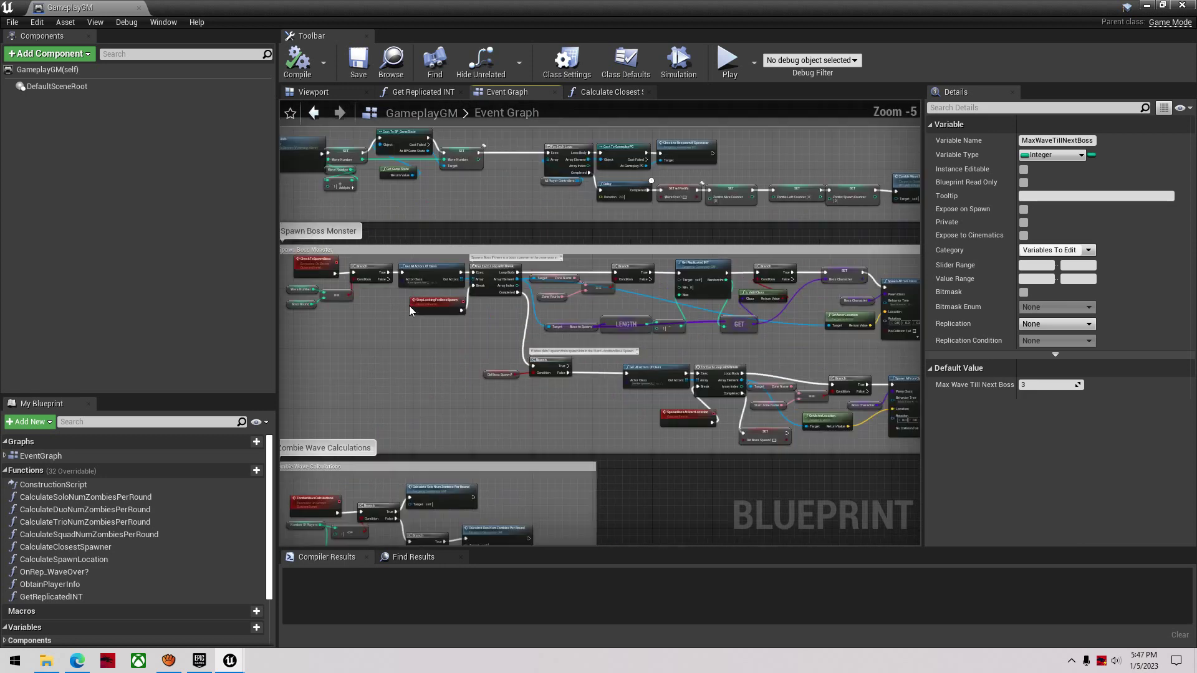
scroll(409, 310, up, 1)
click(297, 60)
click(354, 67)
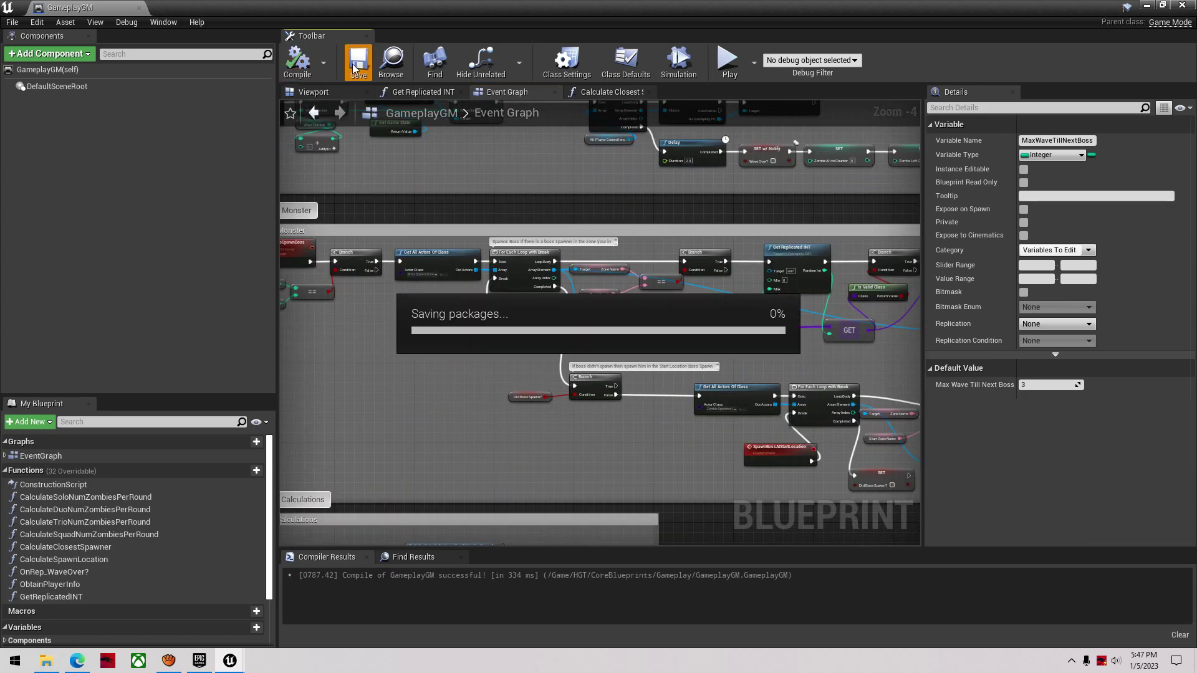
click(139, 8)
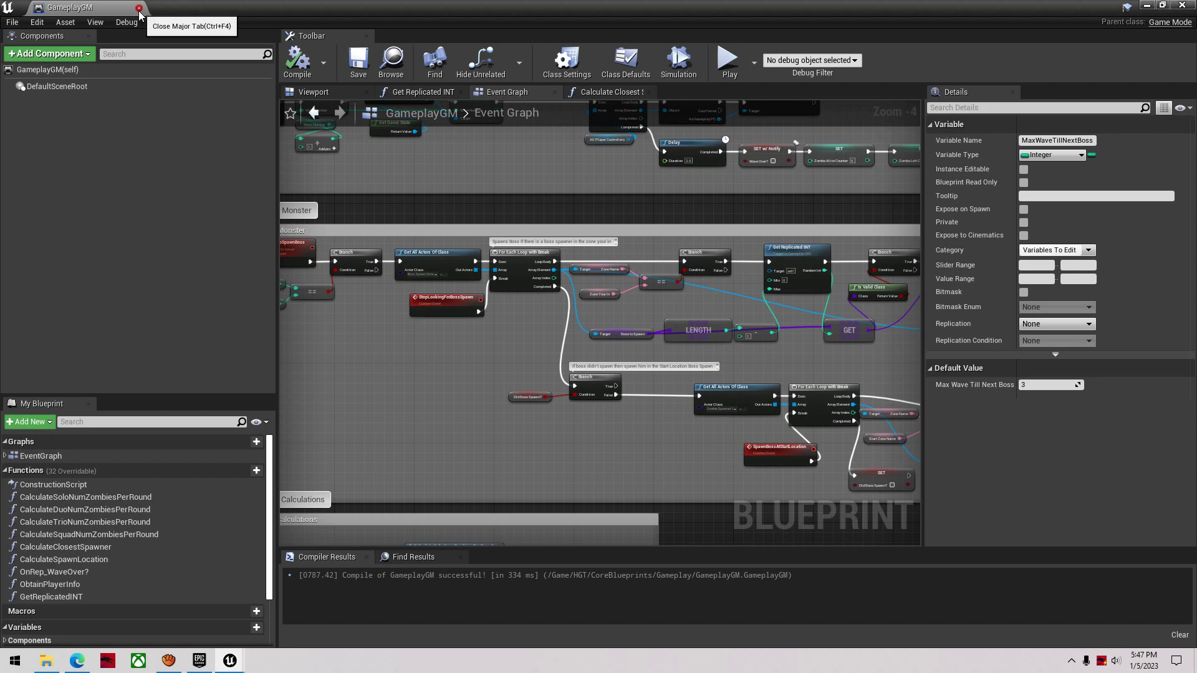
Clear the gameplay asset search and open the Content/UndeadPack/Ghoul/Mesh folder
right_drag(554, 252, 608, 281)
click(202, 468)
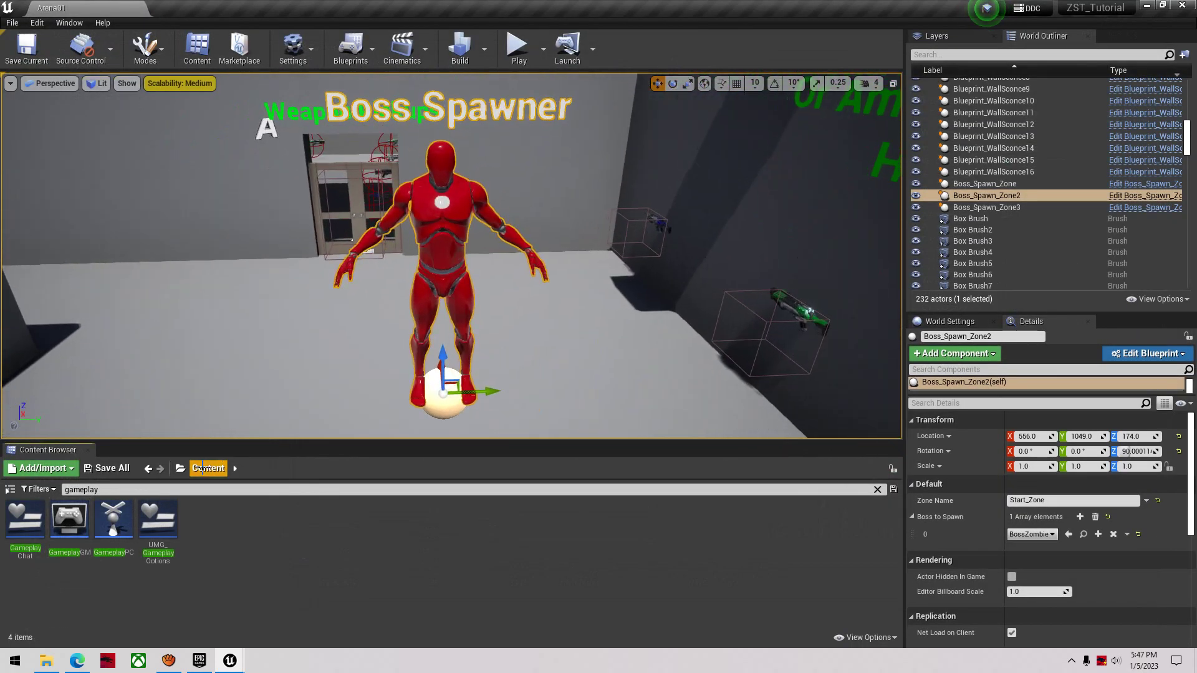
click(179, 491)
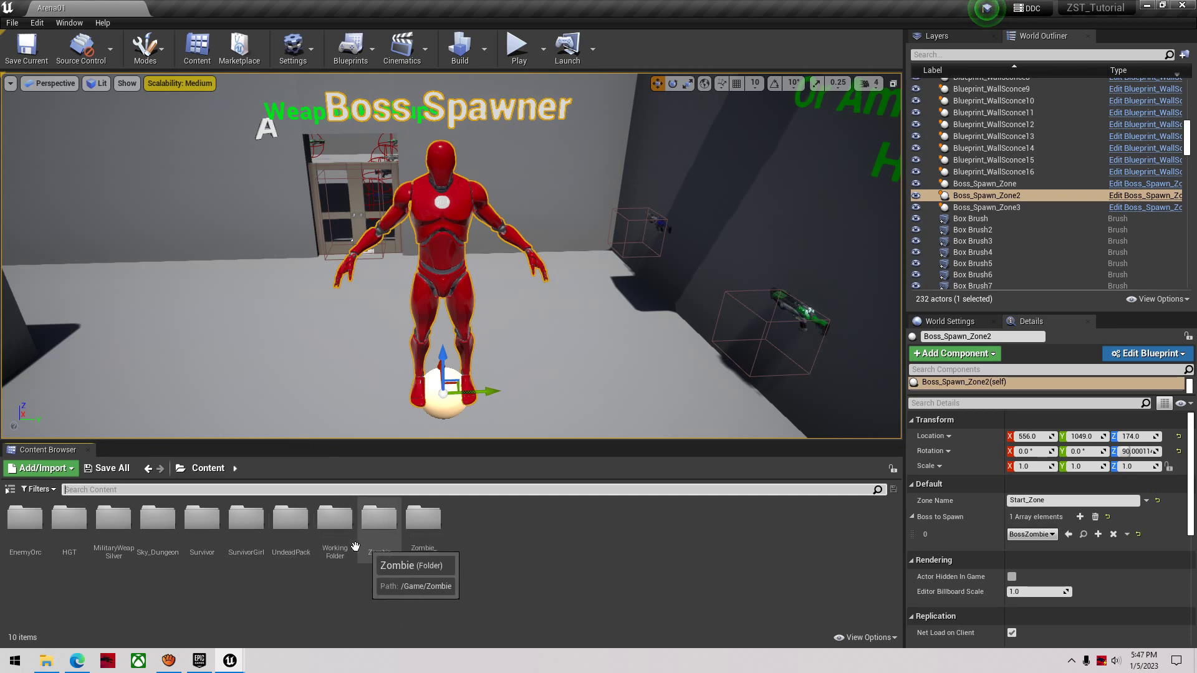
double_click(278, 553)
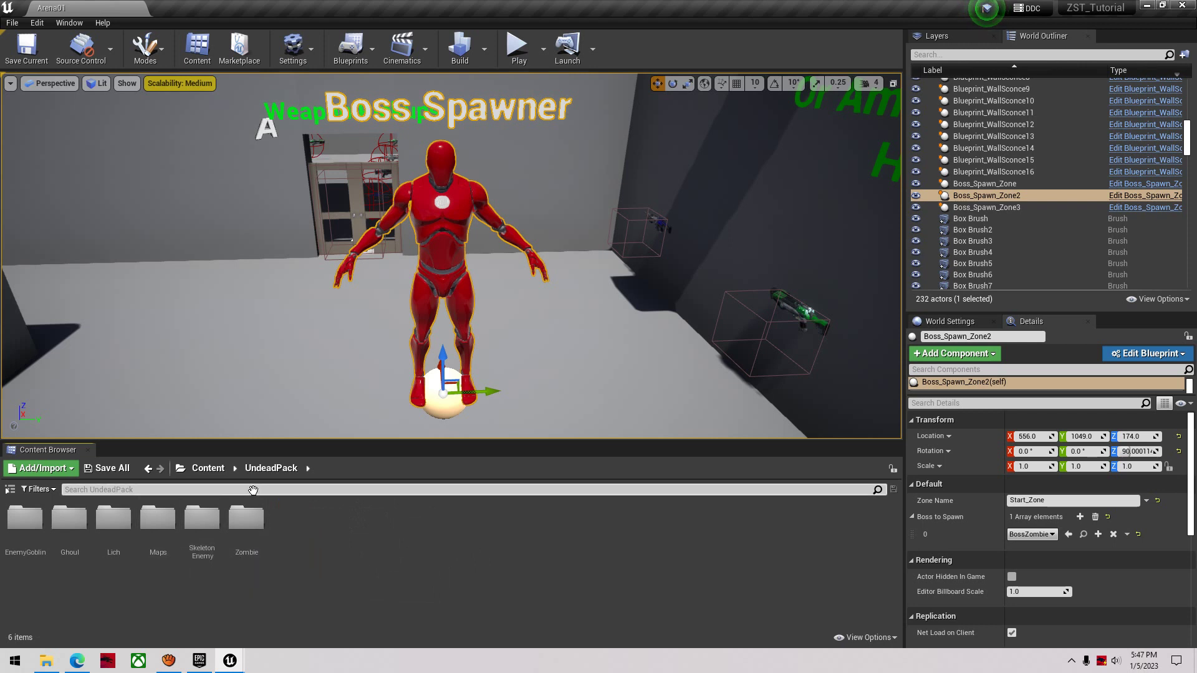
drag(197, 512, 113, 536)
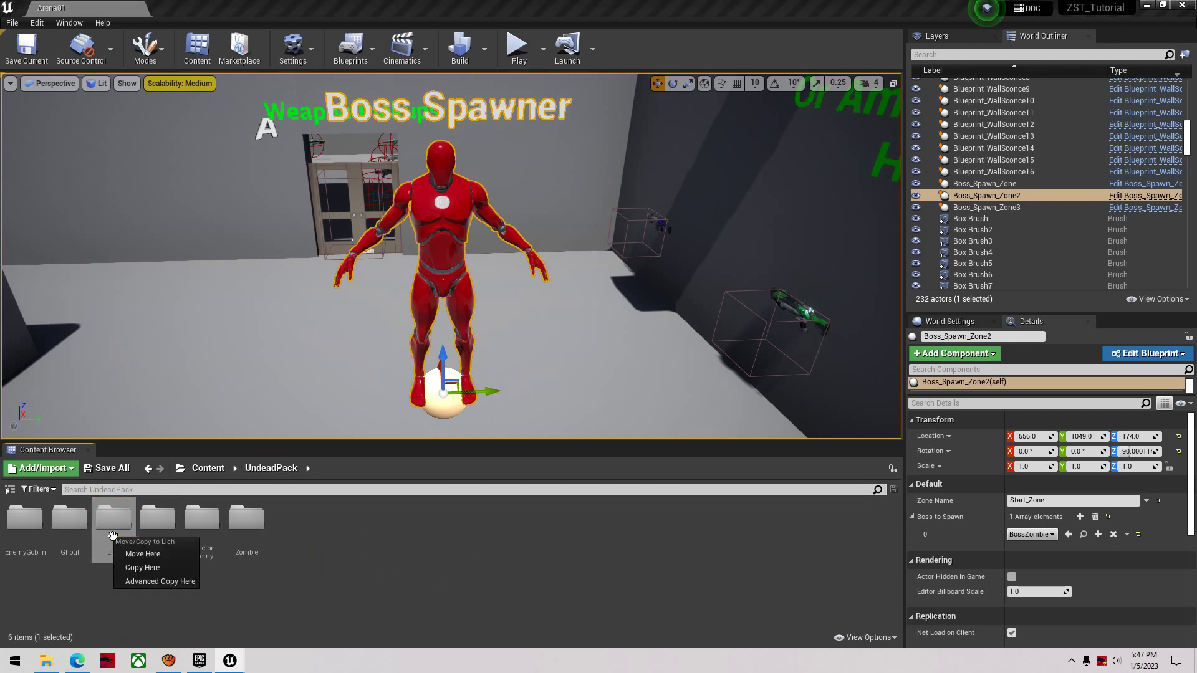
click(54, 575)
double_click(73, 552)
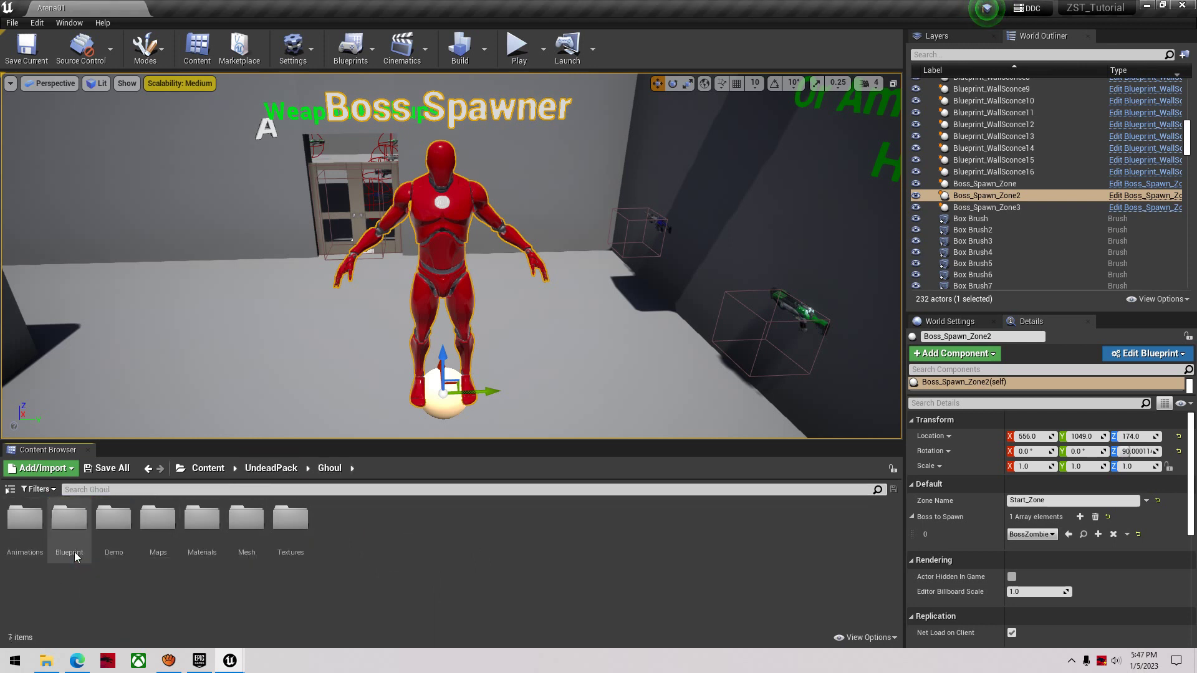
double_click(246, 519)
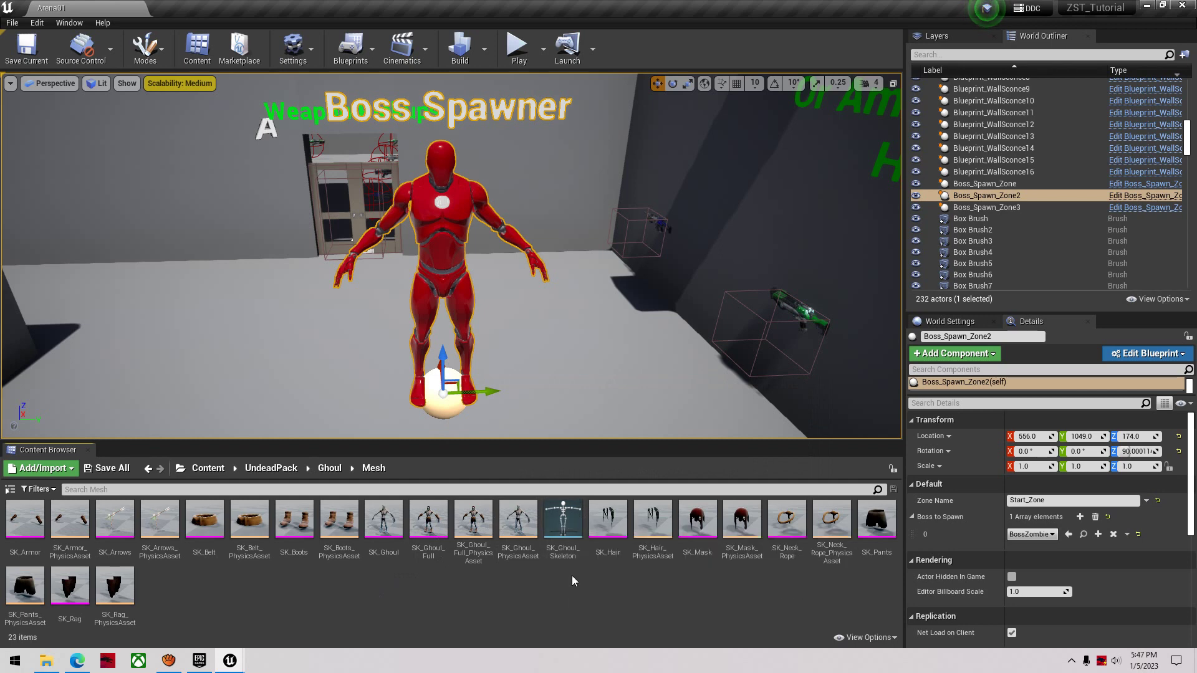
Delete SK_Ghoul_Skeleton from the Ghoul Mesh folder, replacing its references with UE4_Mannequin_Skeleton, and save the affected content
right_click(570, 530)
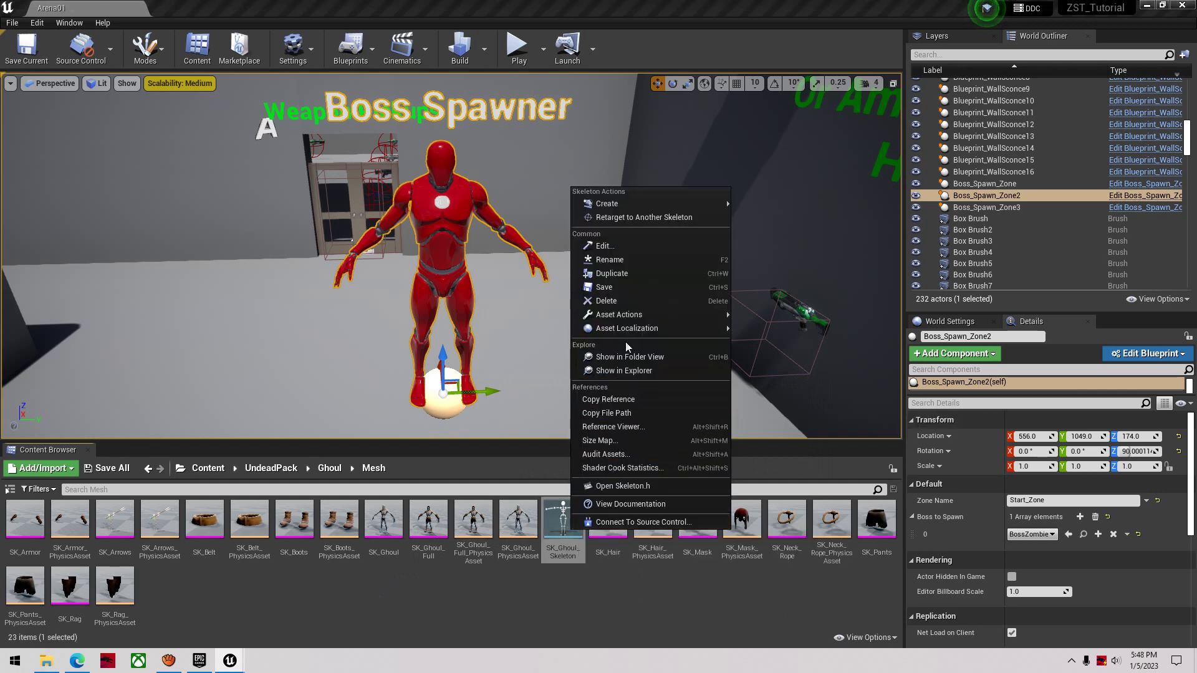
click(636, 303)
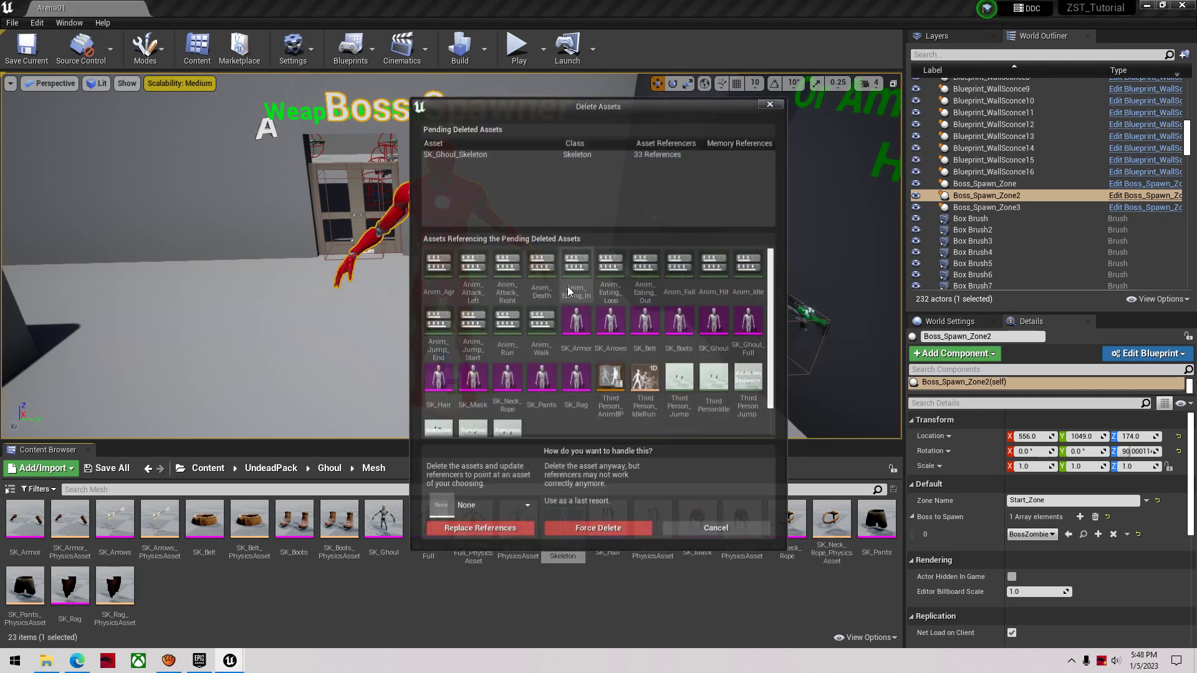
click(462, 503)
text(ue4)
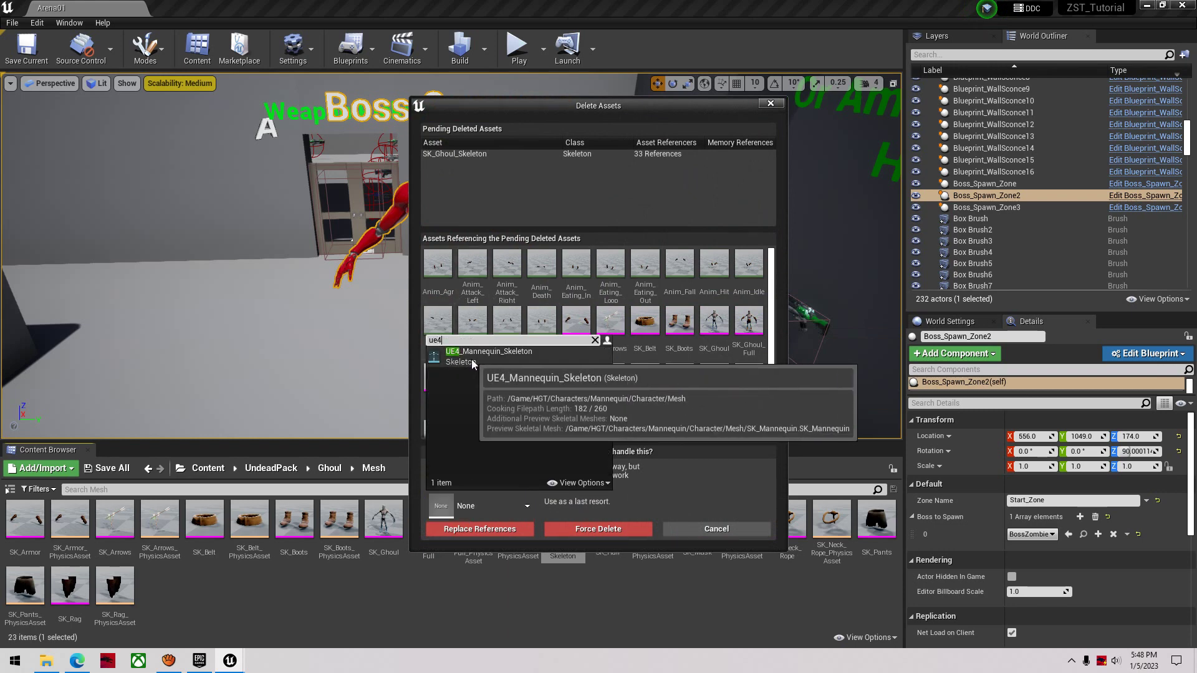
click(472, 360)
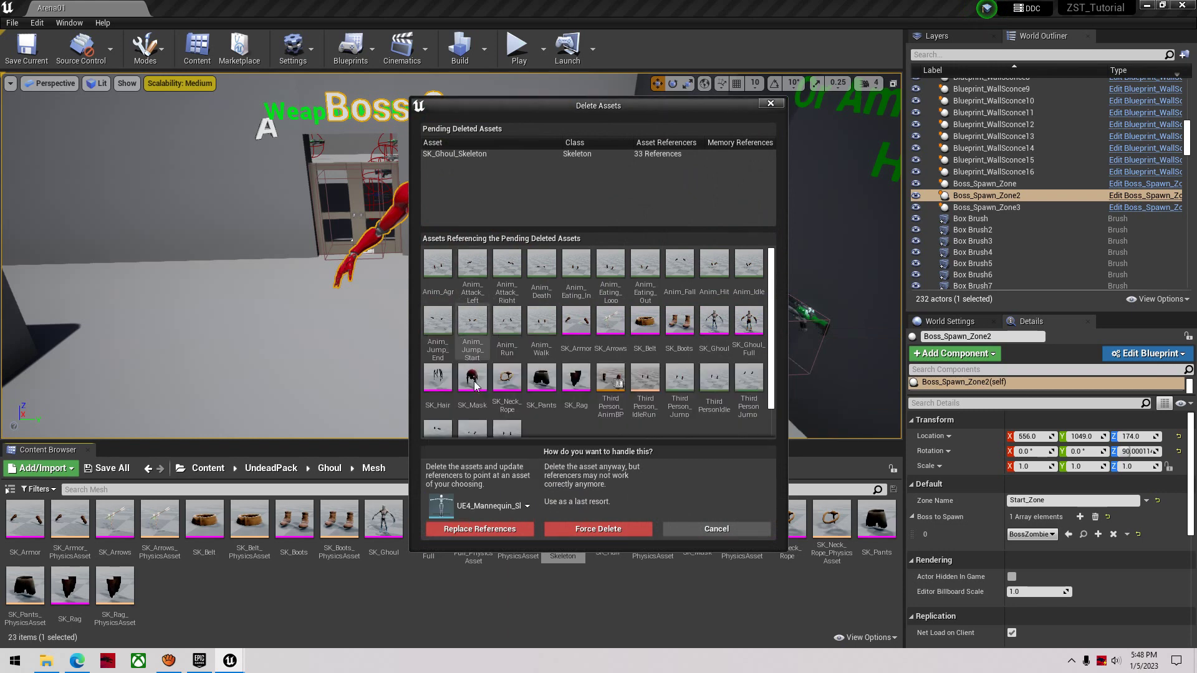
click(479, 529)
click(669, 376)
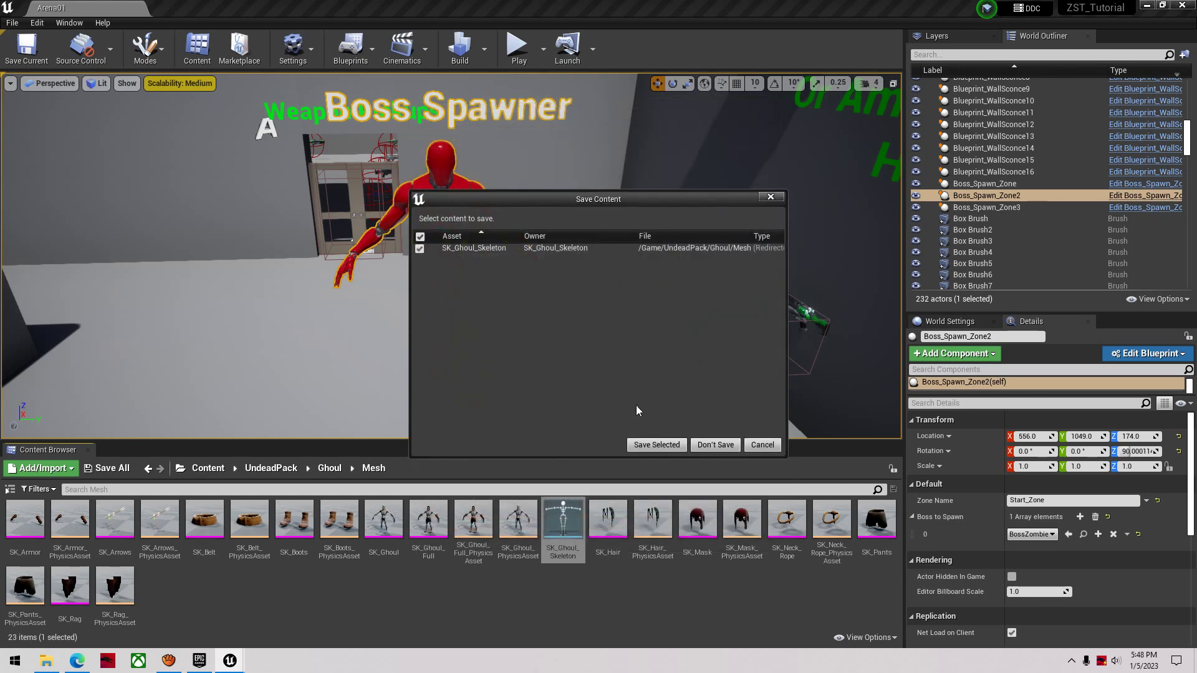
click(643, 446)
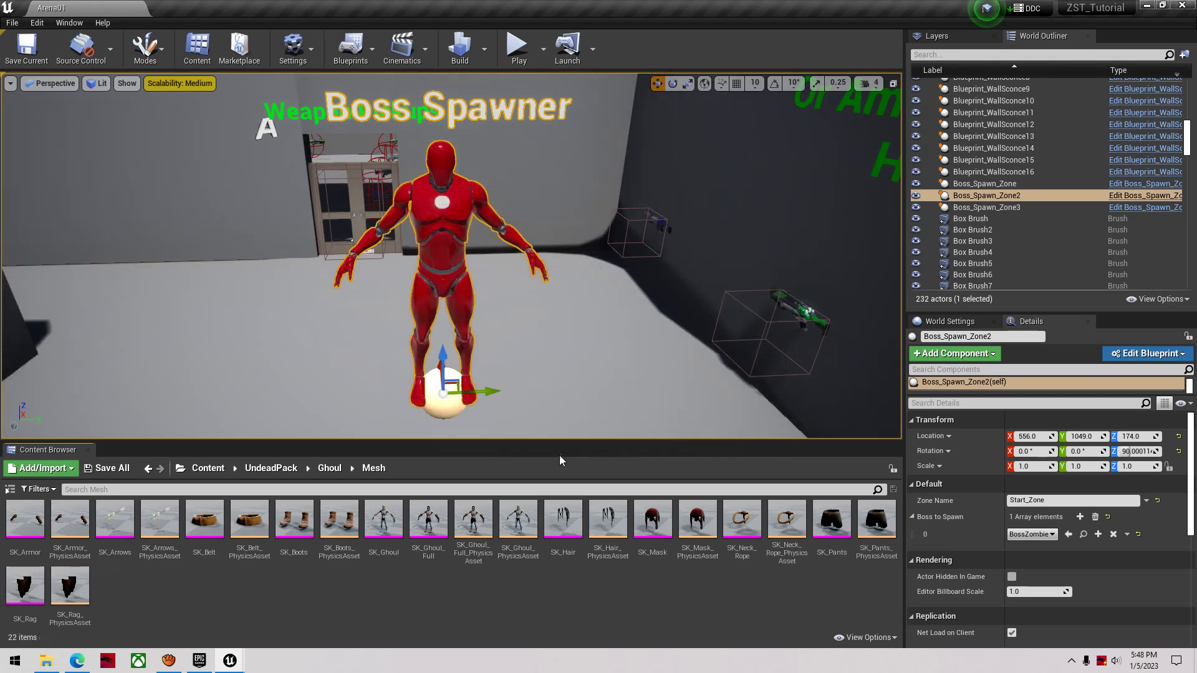
right_drag(413, 390, 374, 399)
key(w)
key(a)
scroll(356, 390, down, 3)
key(w)
scroll(374, 399, down, 5)
Open the SK_Ghoul_Full mesh so it loads with the mannequin skeleton, return to the level, and save all modified assets
click(430, 524)
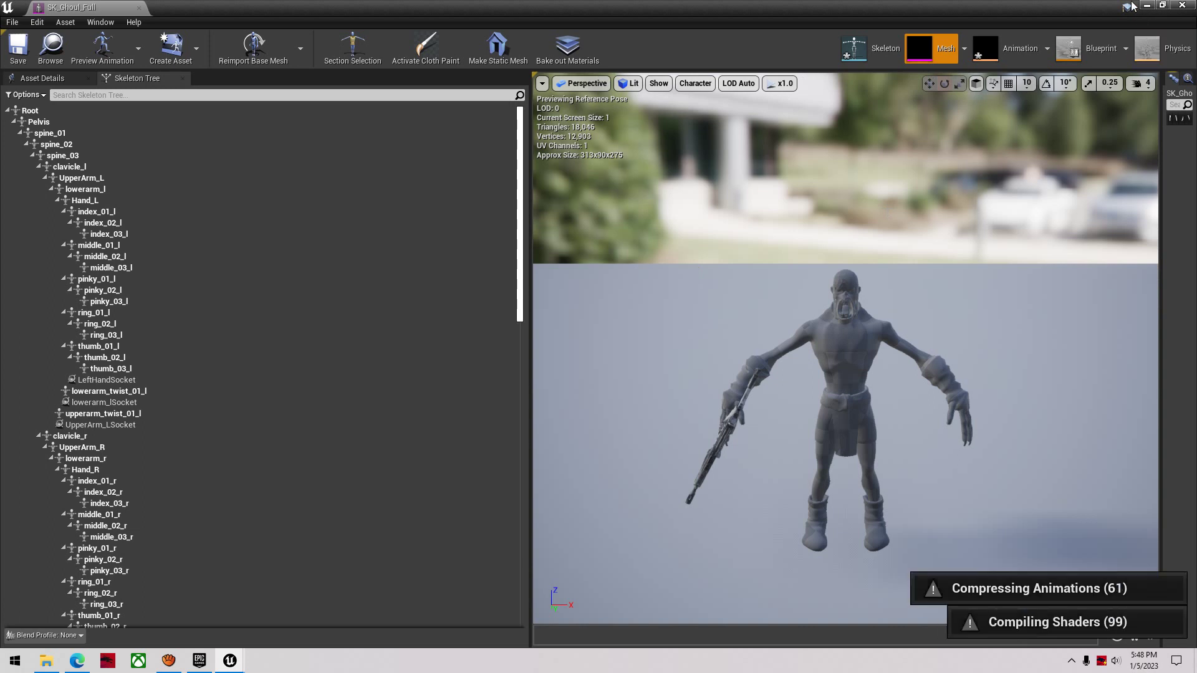
click(1150, 5)
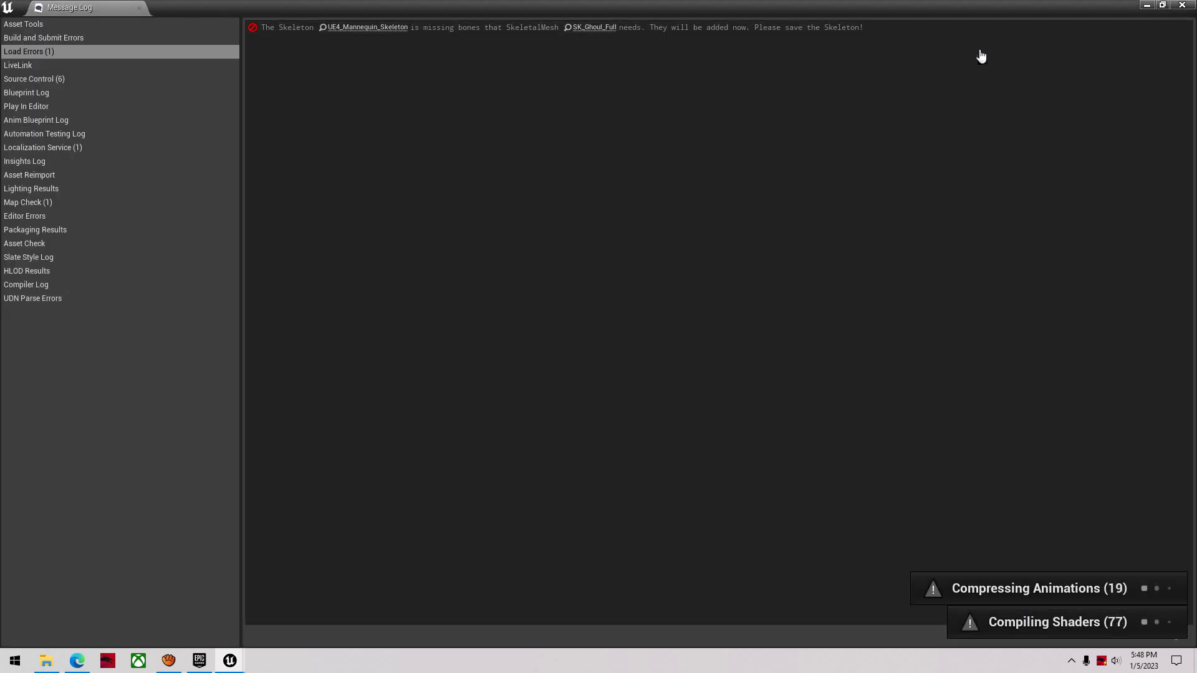
click(1147, 5)
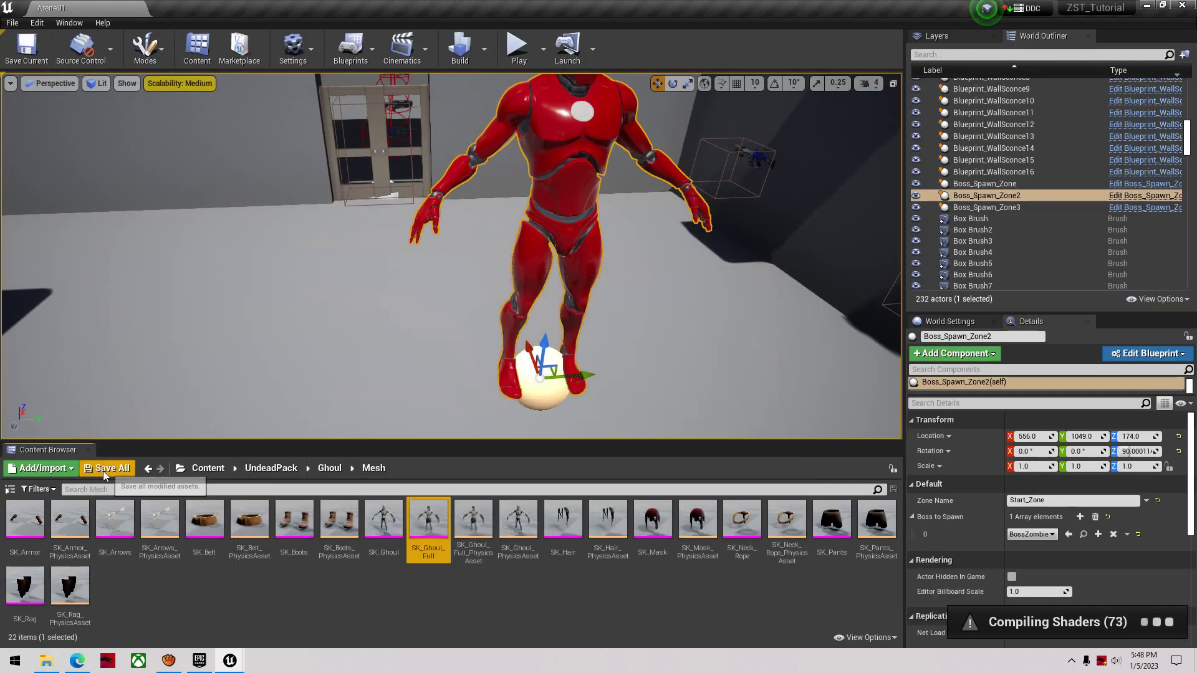
click(103, 470)
click(696, 442)
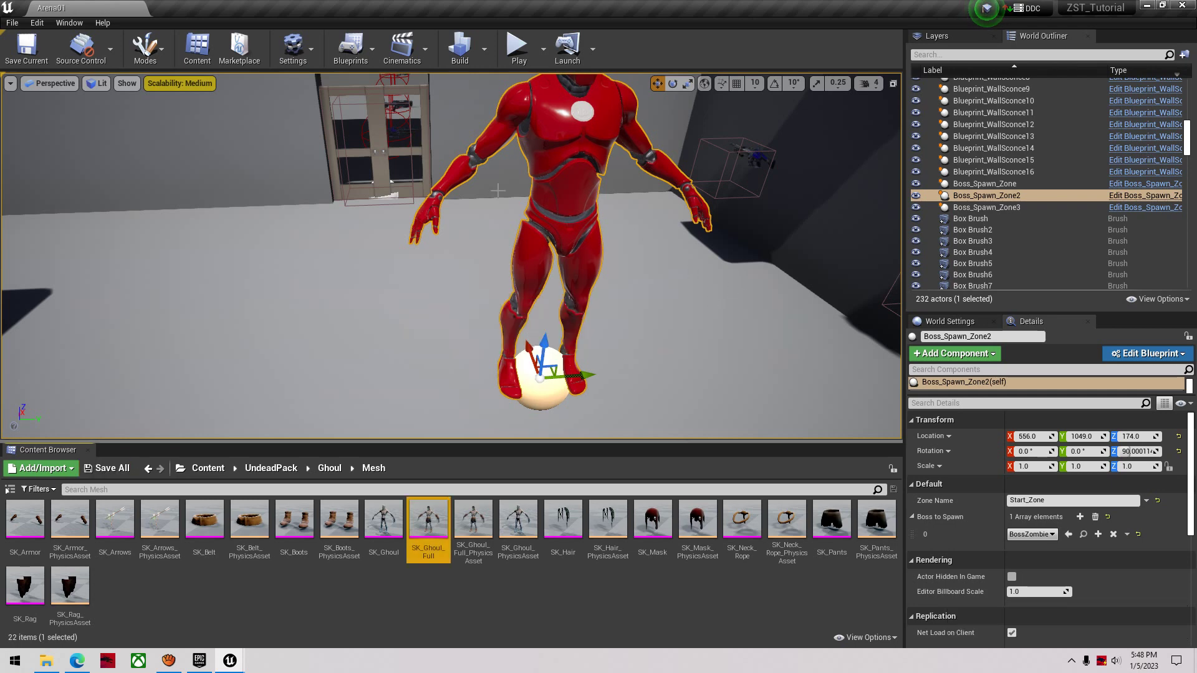
Check the boss spawner's Zone Name, and select ZombieSpawnerZone in the level to compare its zone settings
click(547, 194)
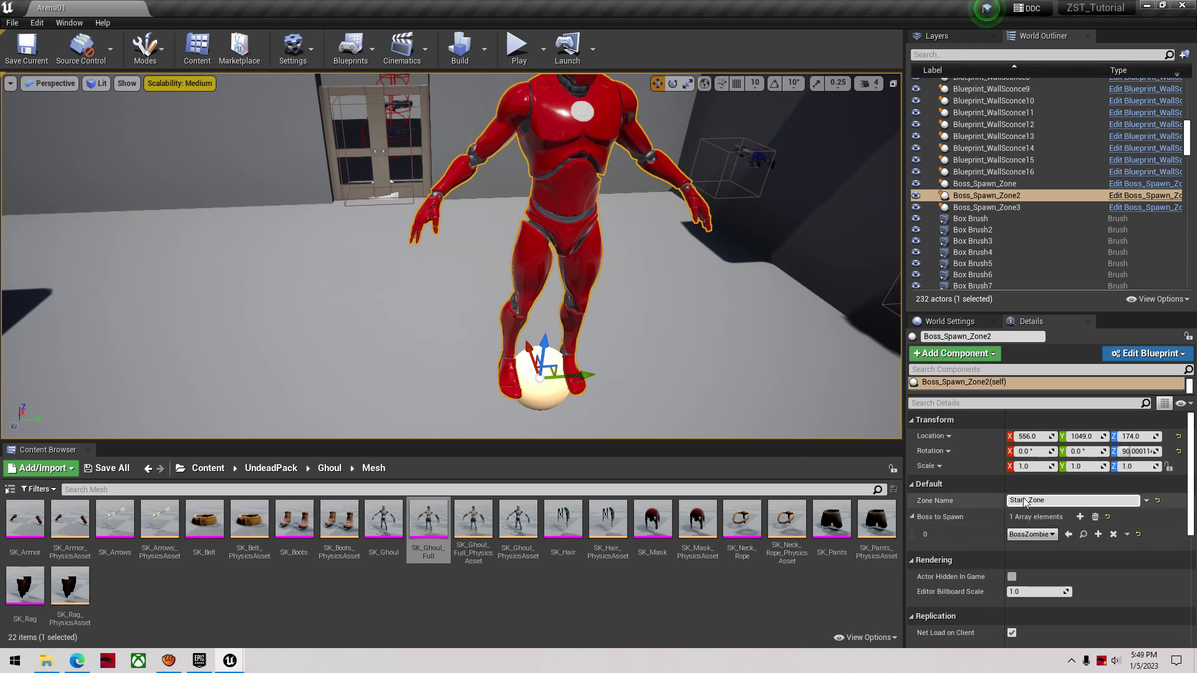
right_drag(576, 380, 572, 425)
right_drag(559, 245, 891, 268)
right_drag(612, 329, 560, 265)
click(560, 268)
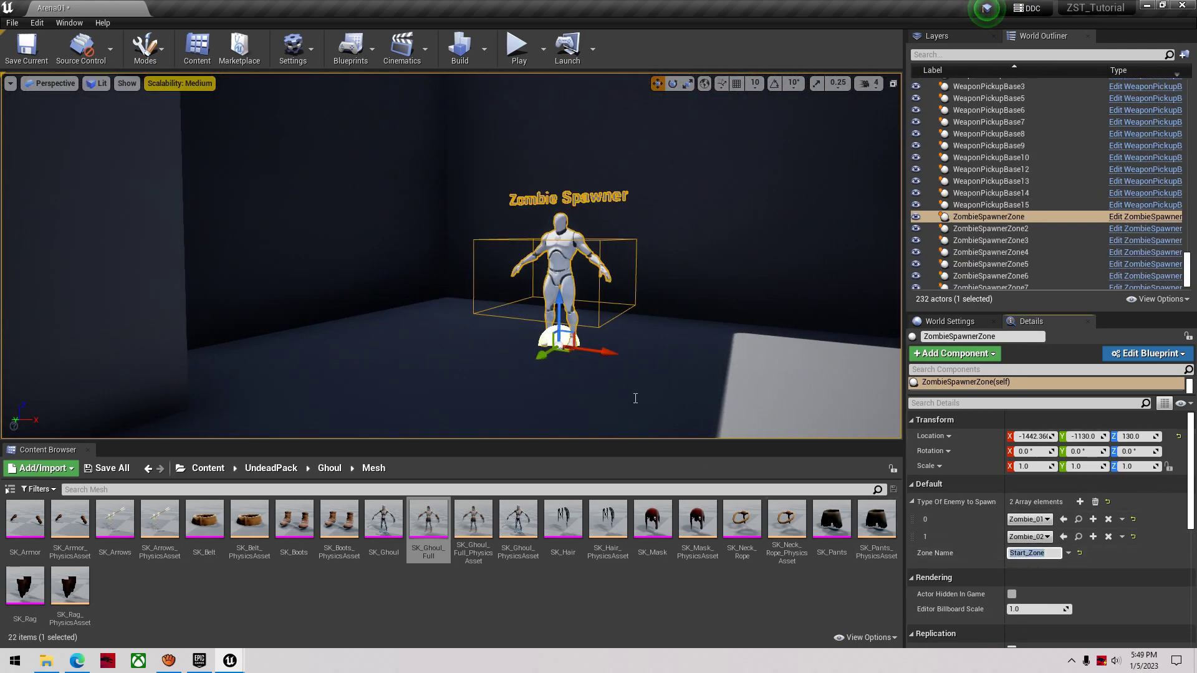
Select Boss_Spawn_Zone in the level and locate its assigned BossZombie asset in the content folders
right_drag(632, 400, 94, 344)
key(w)
click(701, 399)
mouse_move(702, 399)
right_down()
mouse_move(735, 386)
mouse_move(723, 405)
right_up()
key(w)
right_drag(664, 338, 657, 353)
key(s)
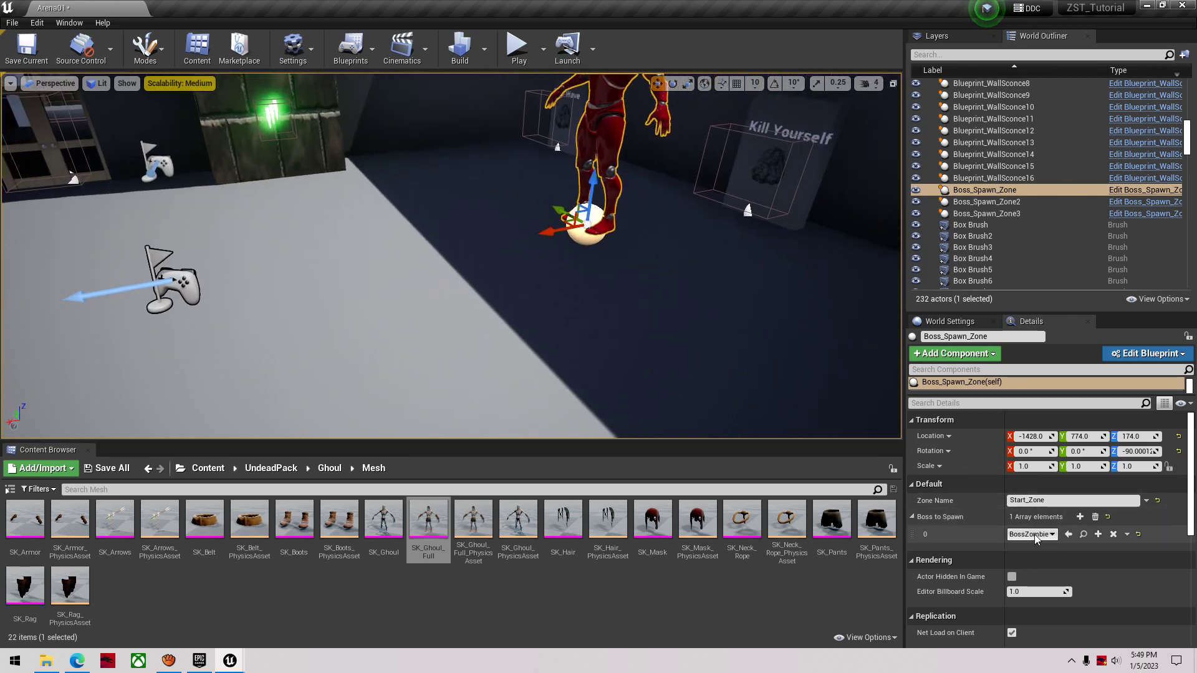
click(1083, 534)
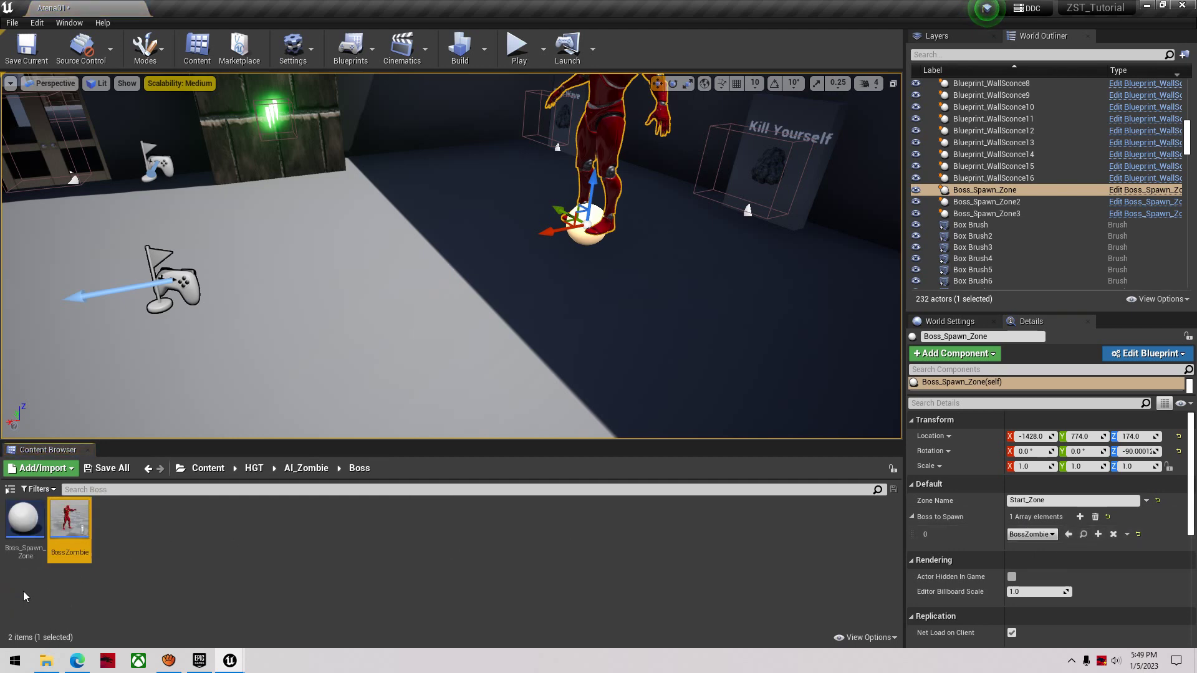
Browse the HGT Characters and AI_Zombie folders for the character blueprints, and return to the Boss folder
right_click(76, 536)
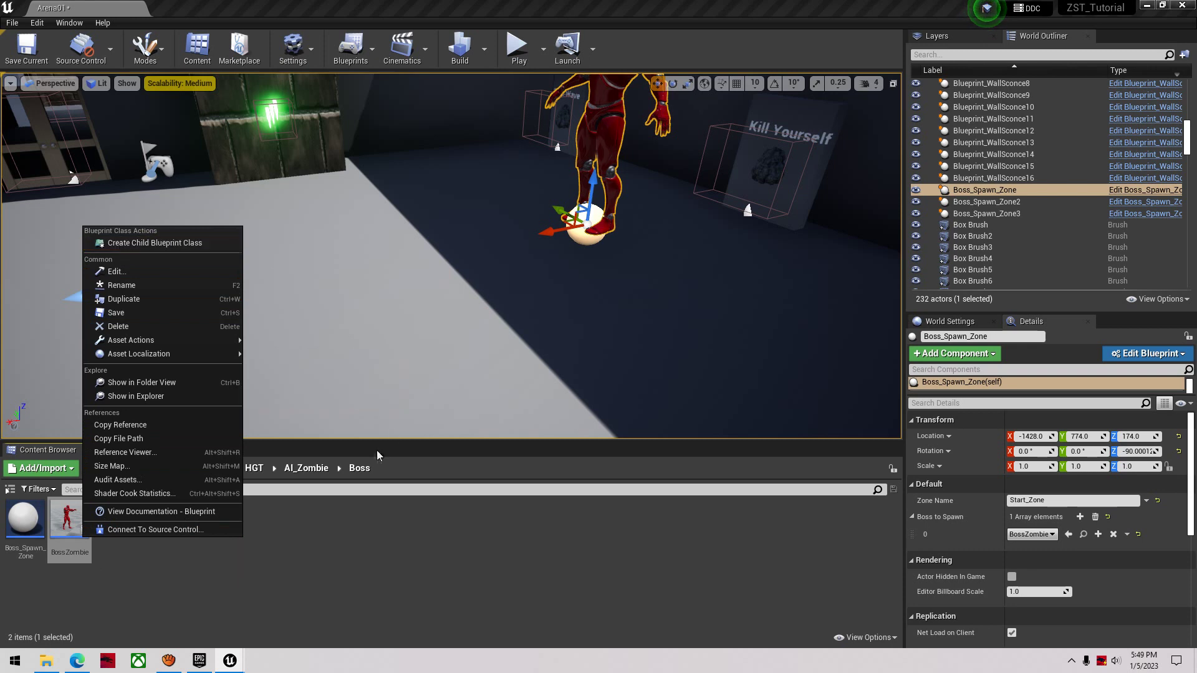
click(353, 514)
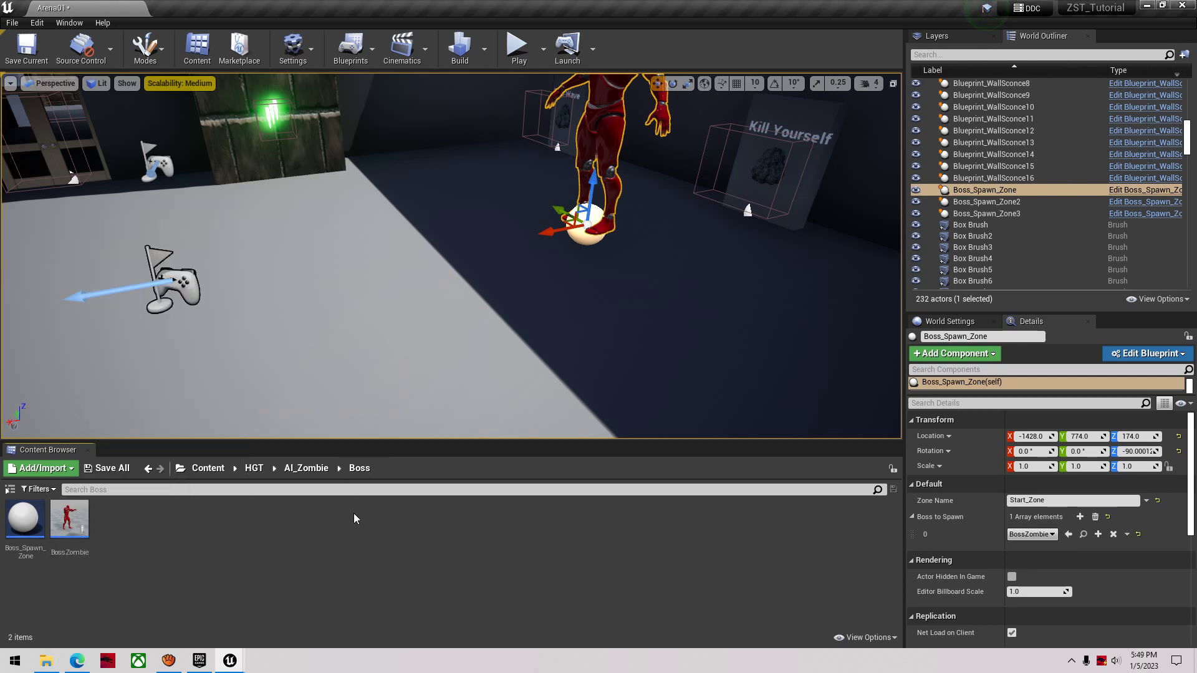
click(254, 468)
double_click(155, 544)
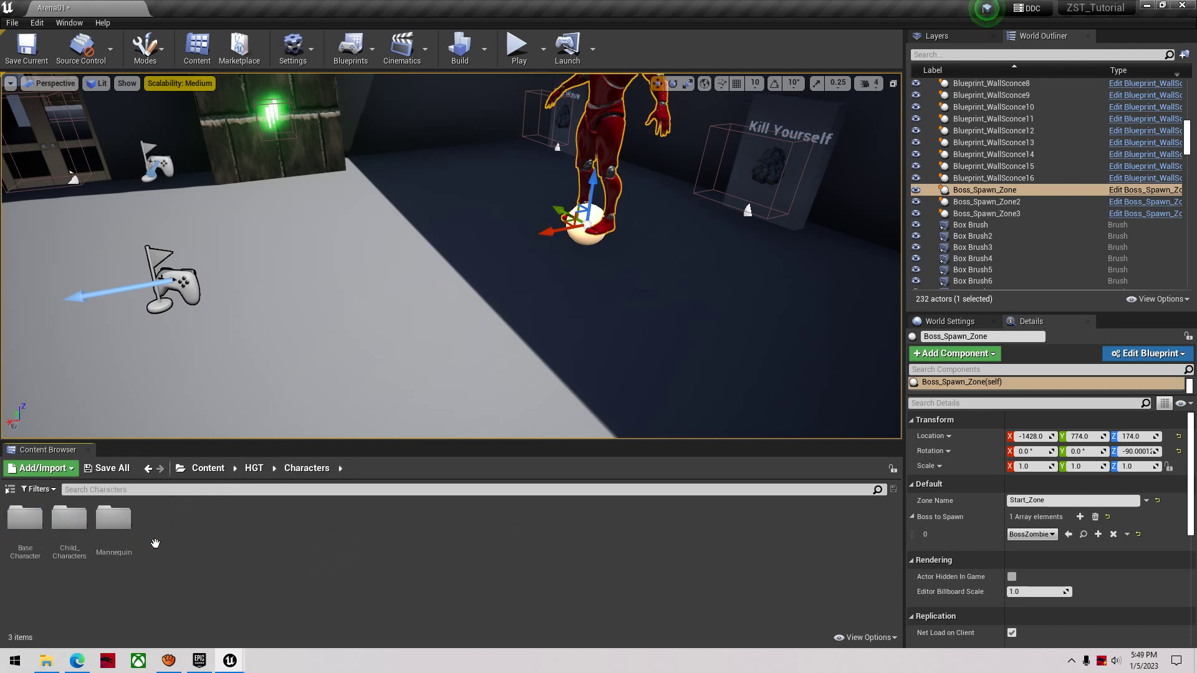
key(f)
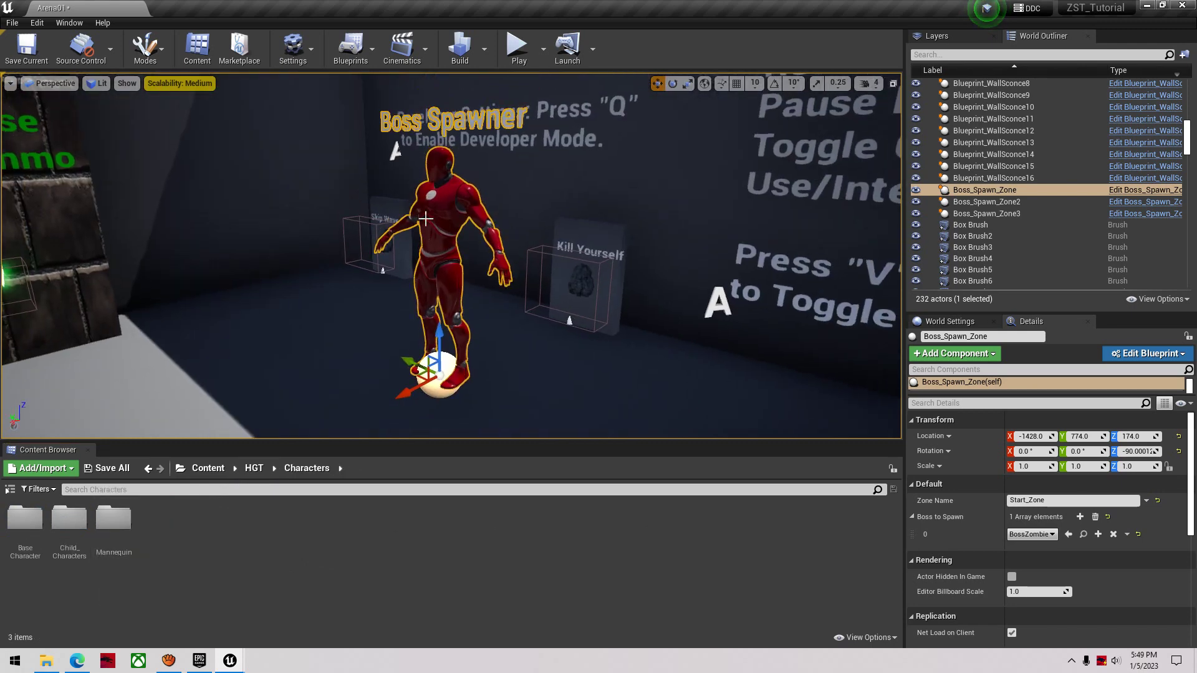
scroll(396, 299, up, 5)
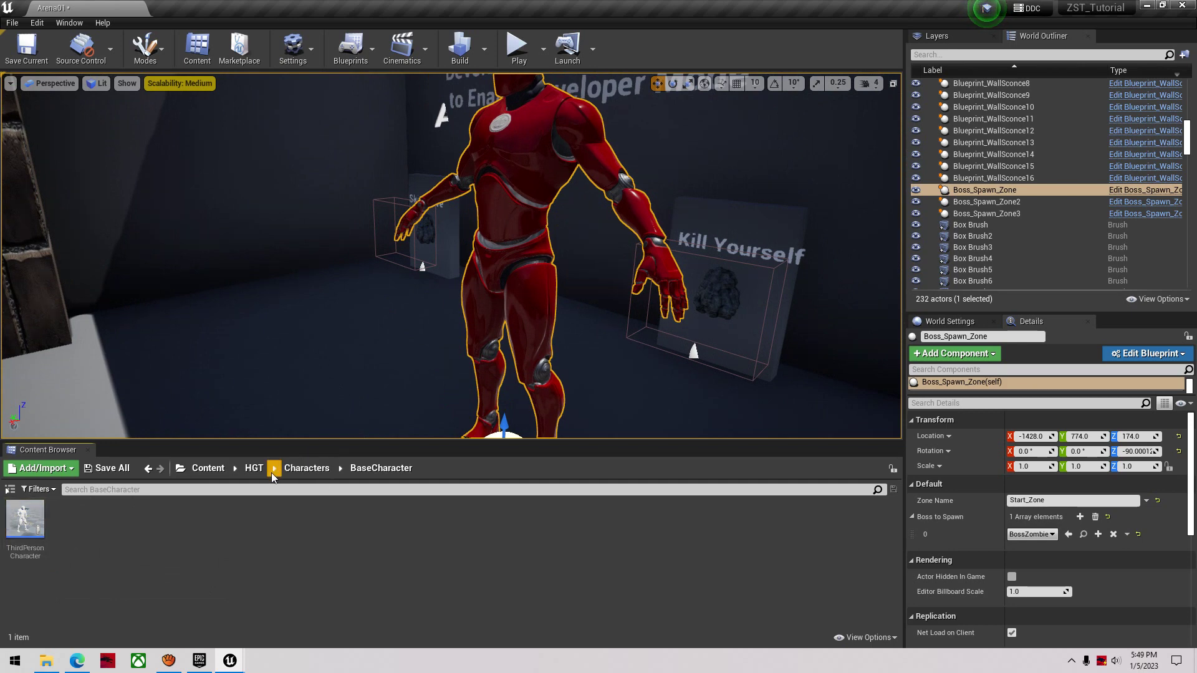
click(256, 472)
double_click(28, 549)
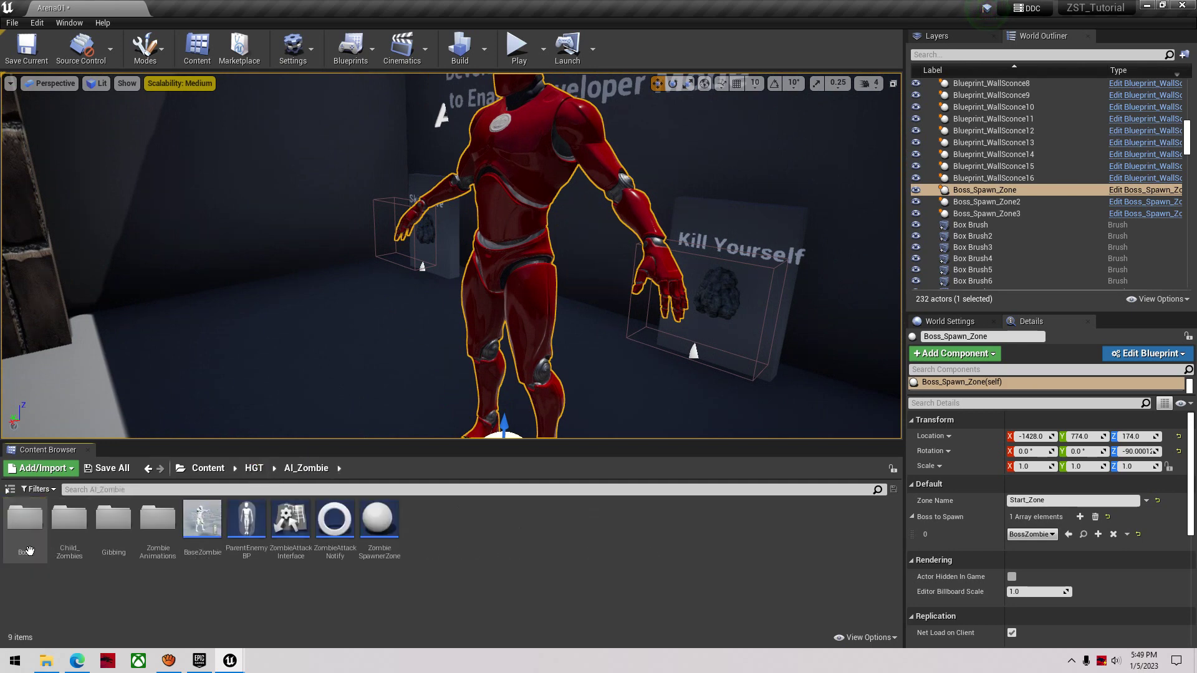
click(212, 529)
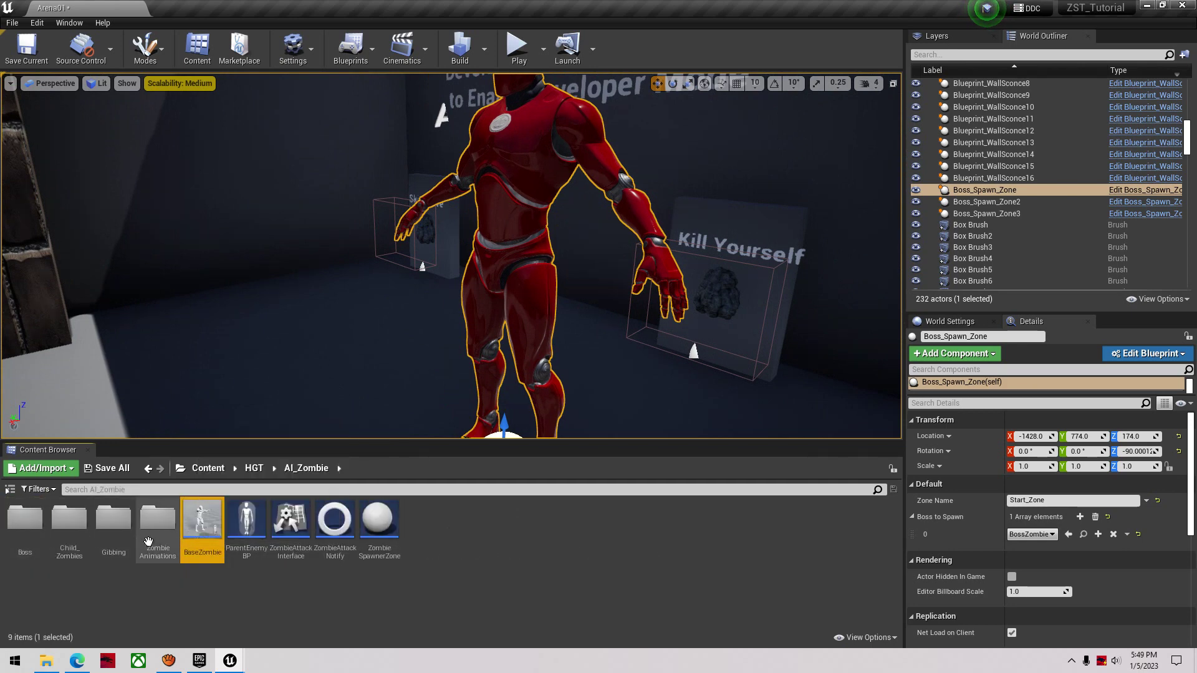
double_click(22, 548)
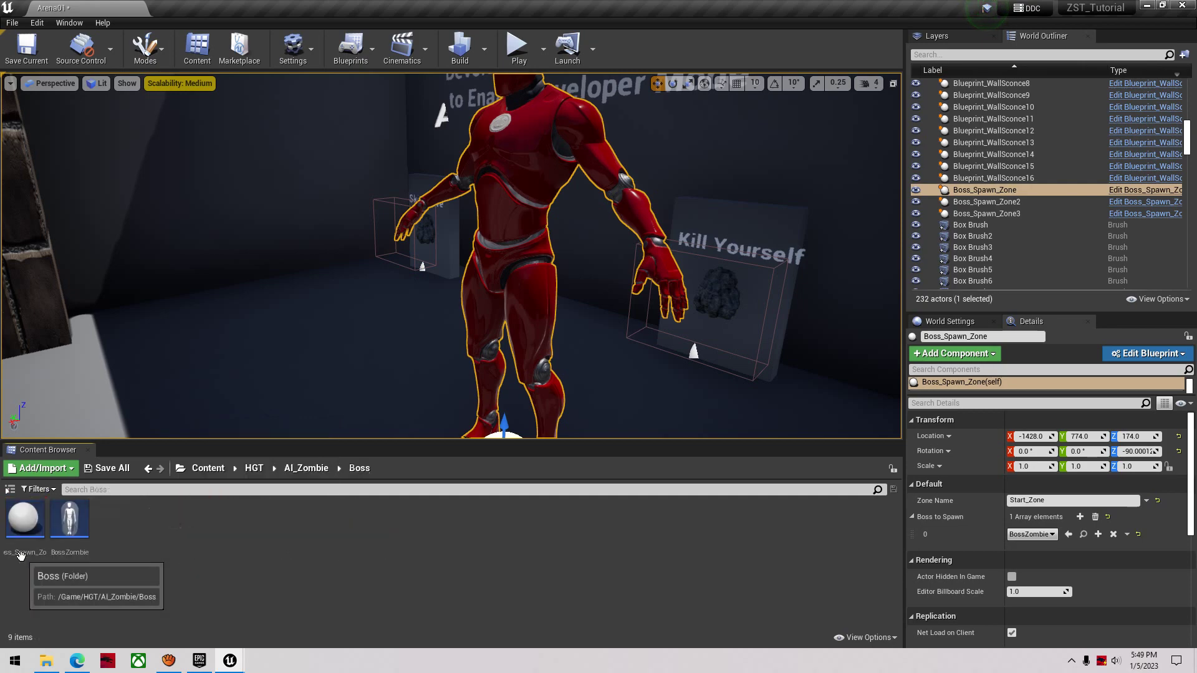
right_drag(452, 256, 452, 256)
Open the BossZombie blueprint, inspect the skeletal mesh assigned to its Mesh component, and close the blueprint
double_click(70, 521)
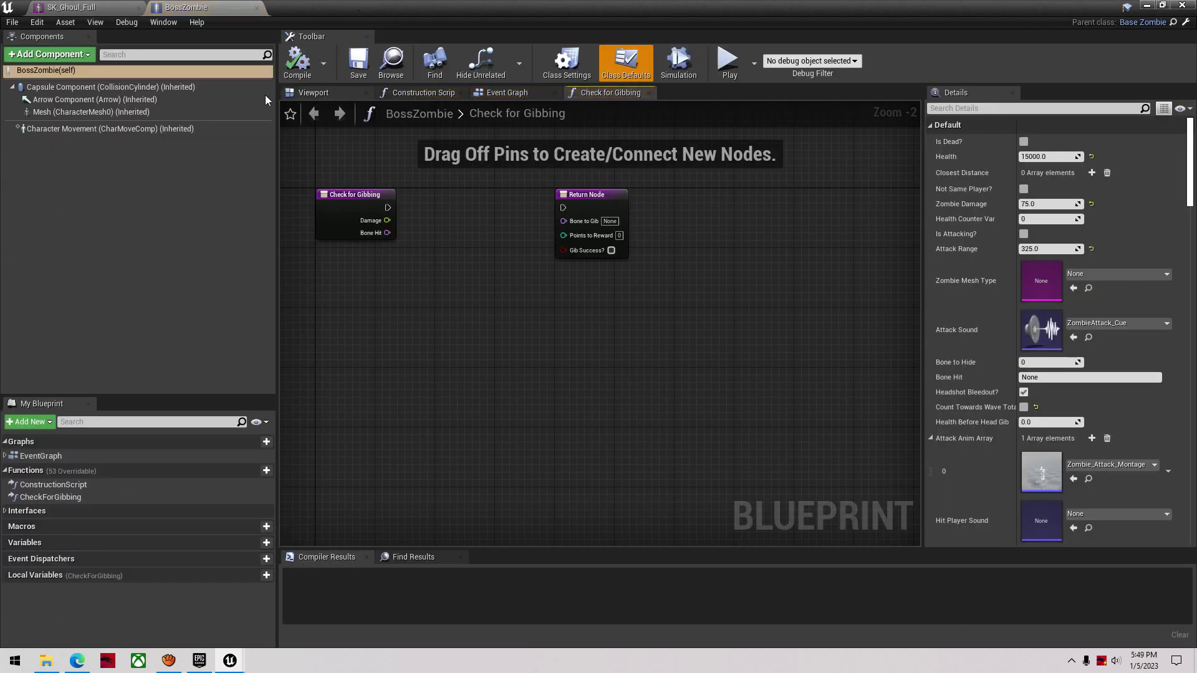
click(125, 113)
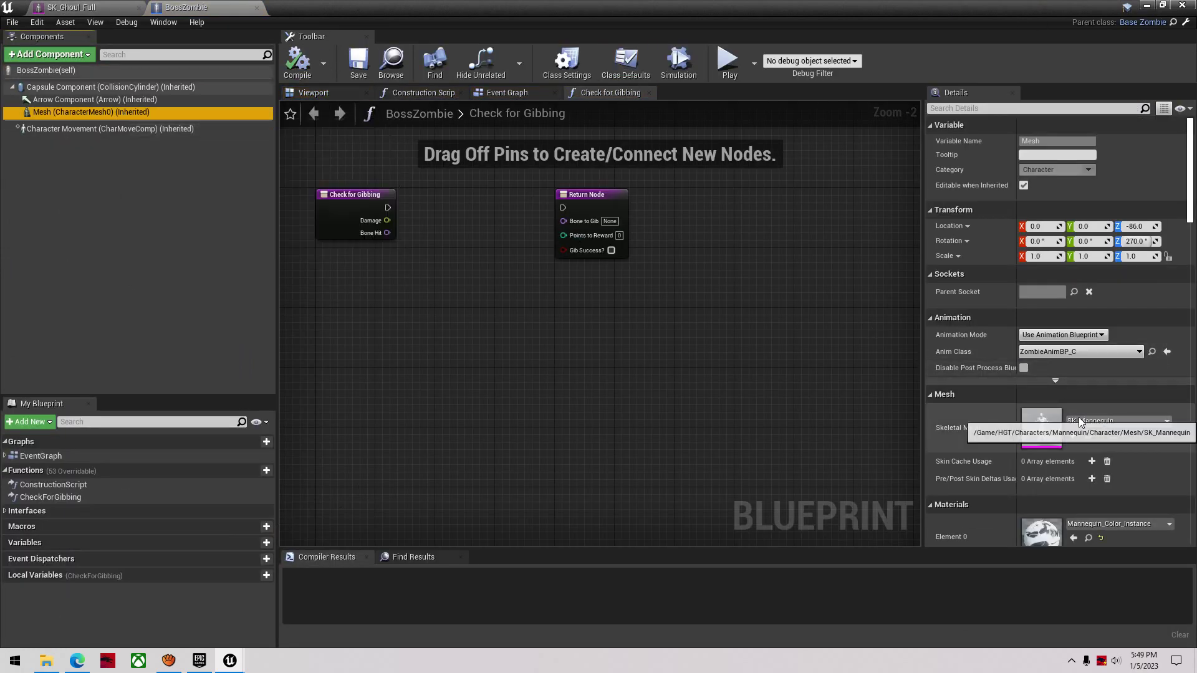
click(1170, 5)
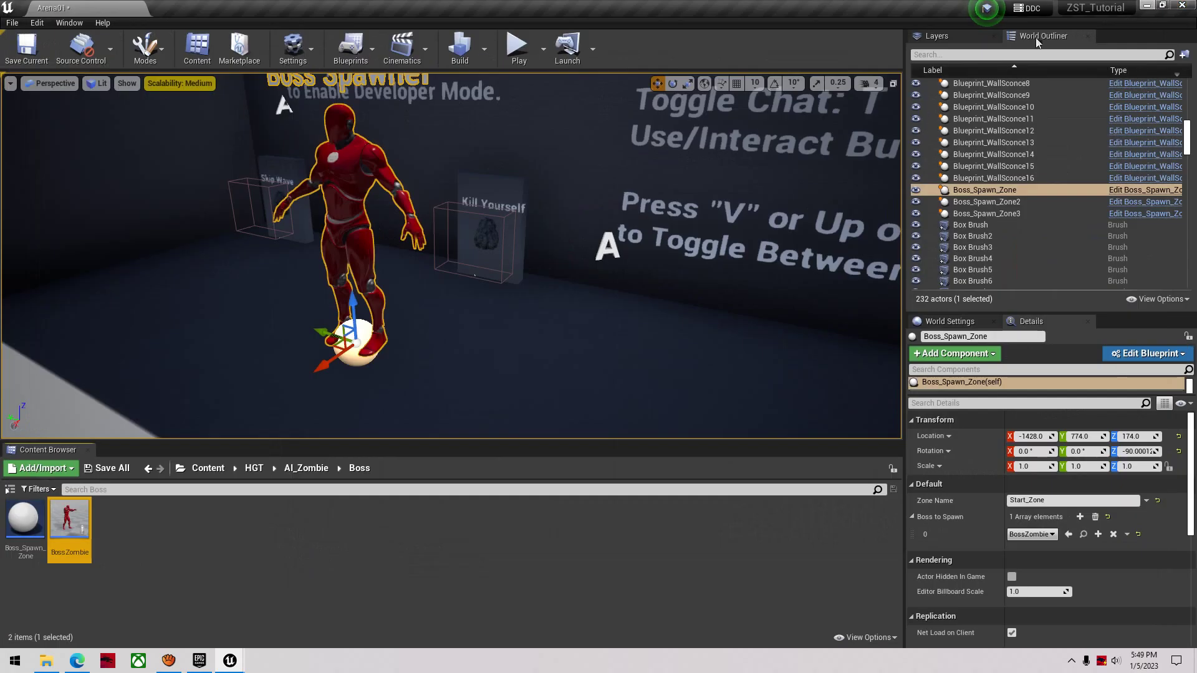
Reopen BossZombie in a reduced window over the level, and select SK_Ghoul_Full in the Content/UndeadPack/Ghoul/Mesh folder
double_click(87, 514)
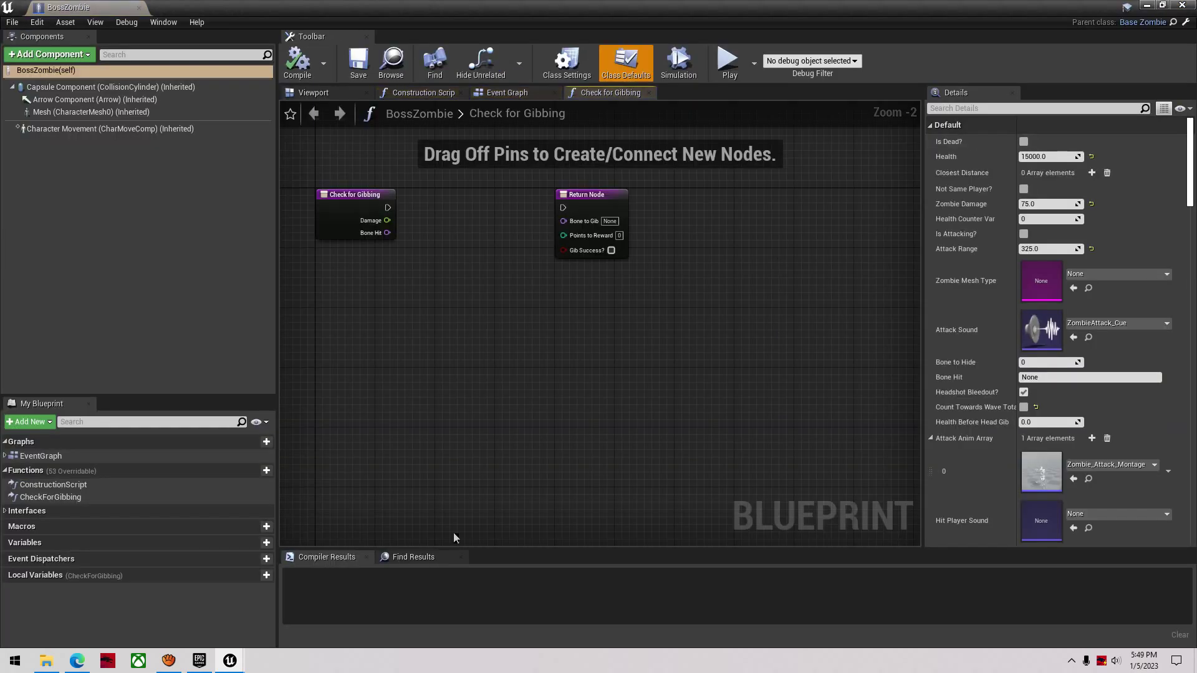
mouse_move(253, 648)
click(1163, 5)
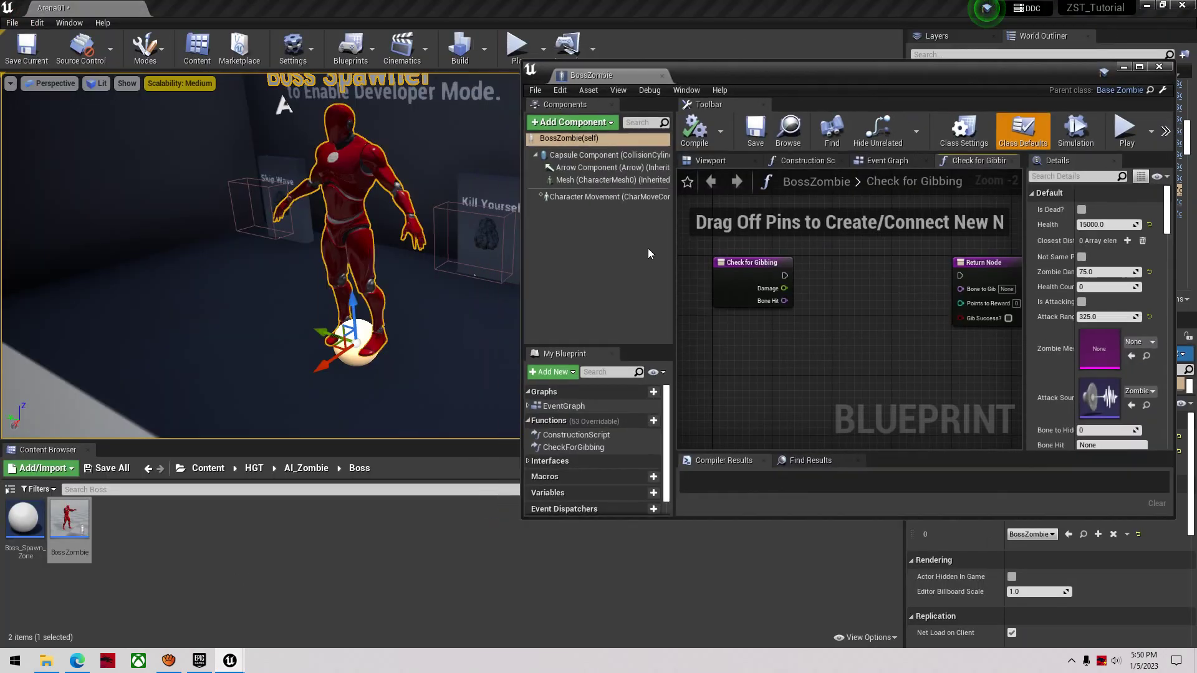
click(254, 469)
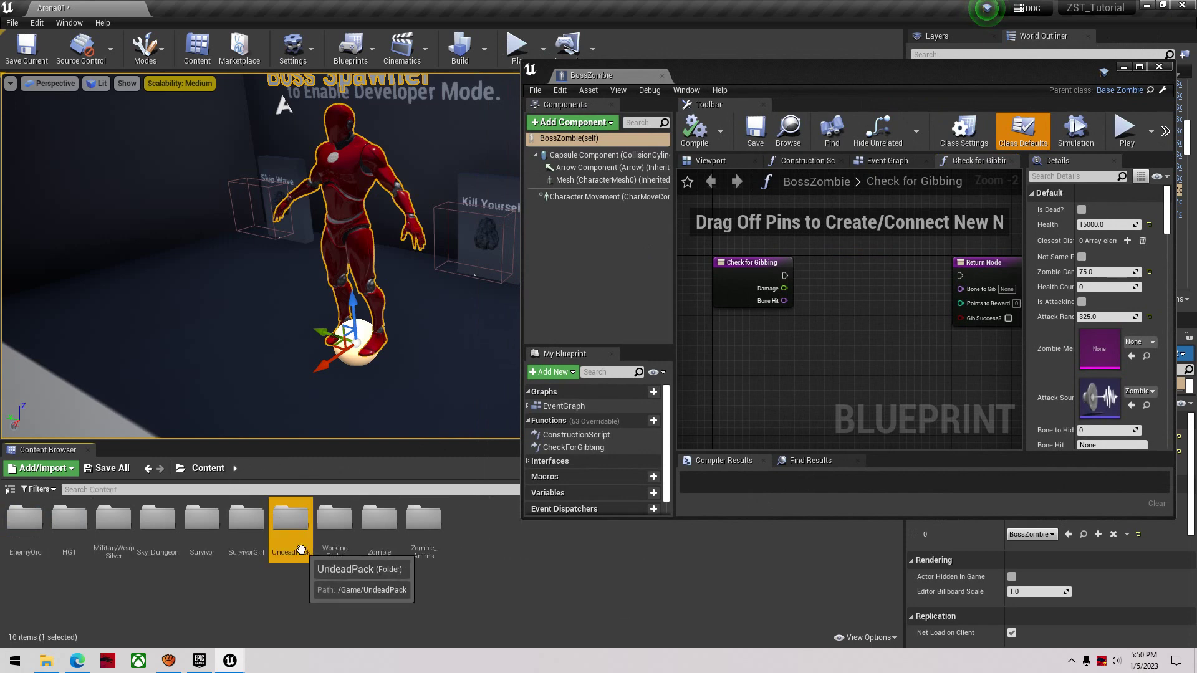
double_click(301, 551)
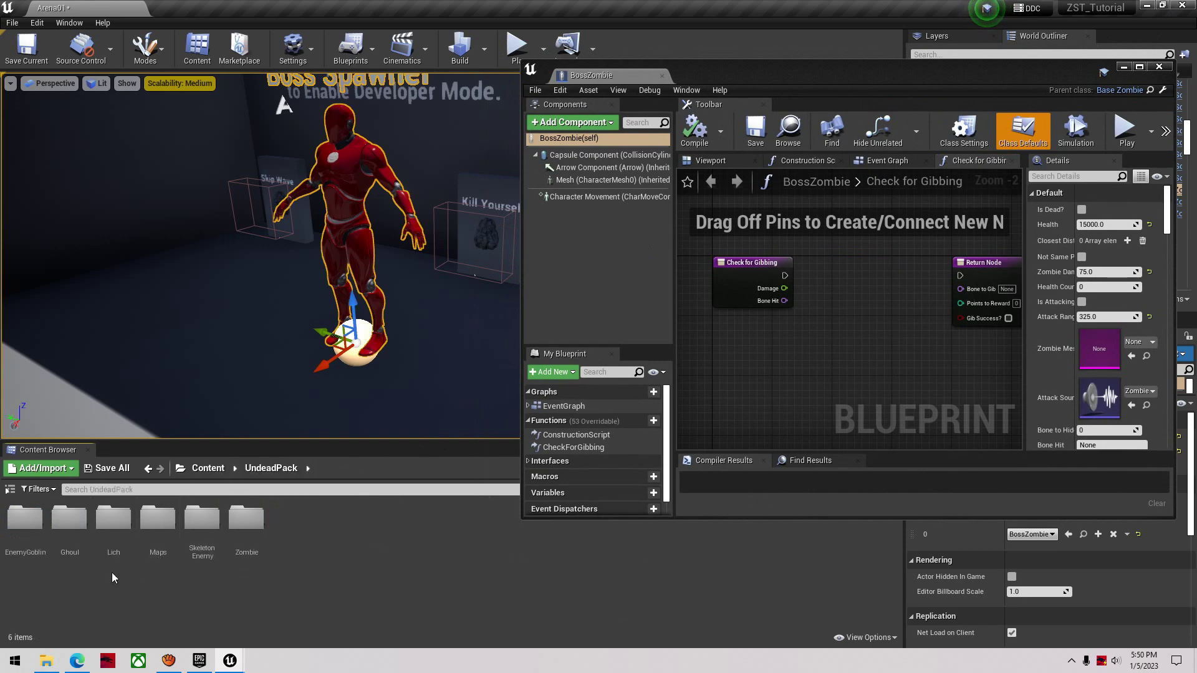
click(87, 545)
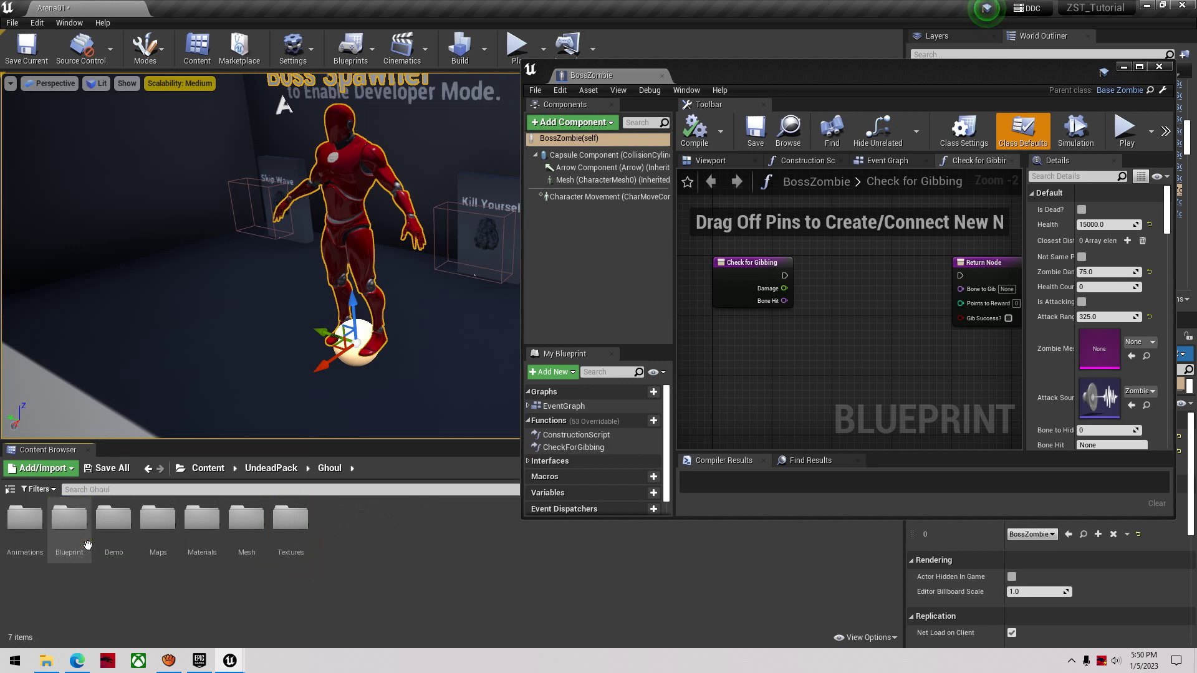
double_click(247, 537)
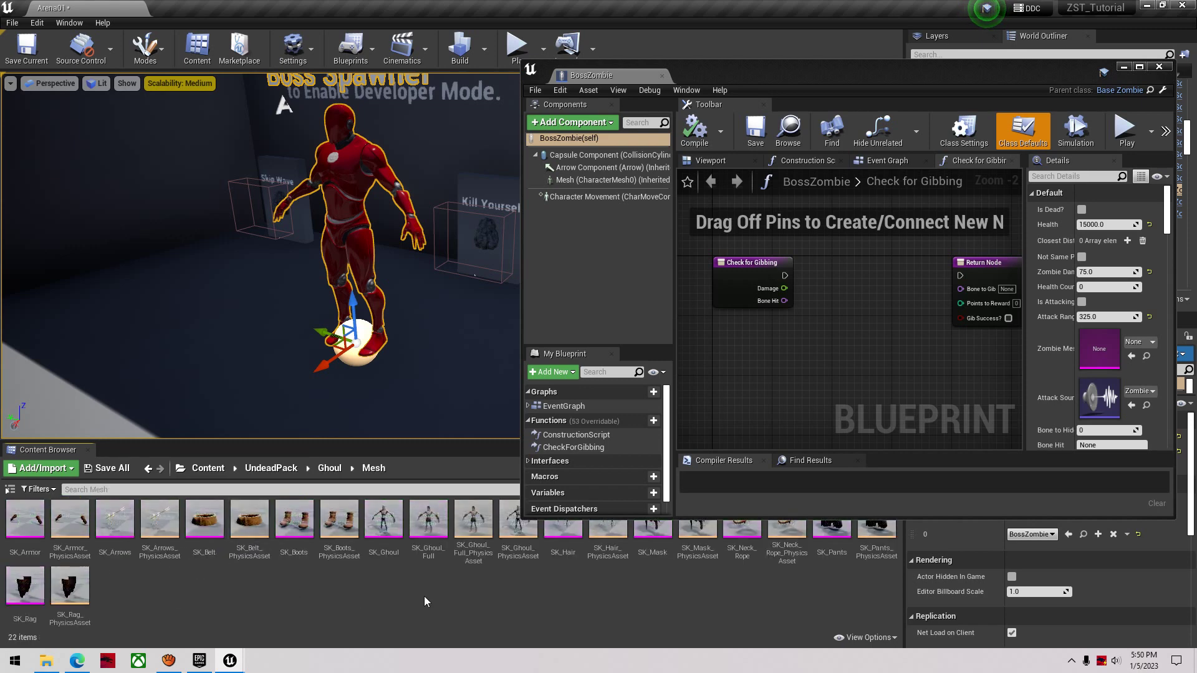
click(428, 523)
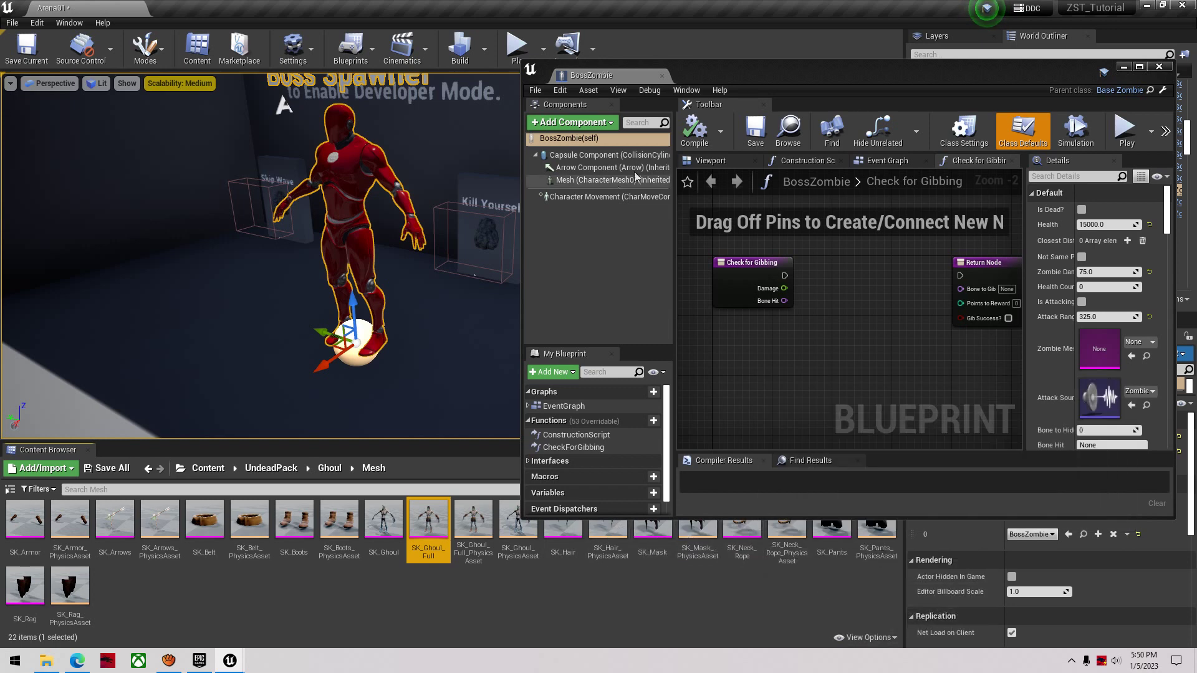
Assign SK_Ghoul_Full as the skeletal mesh of BossZombie's Mesh component and compile the blueprint
double_click(780, 93)
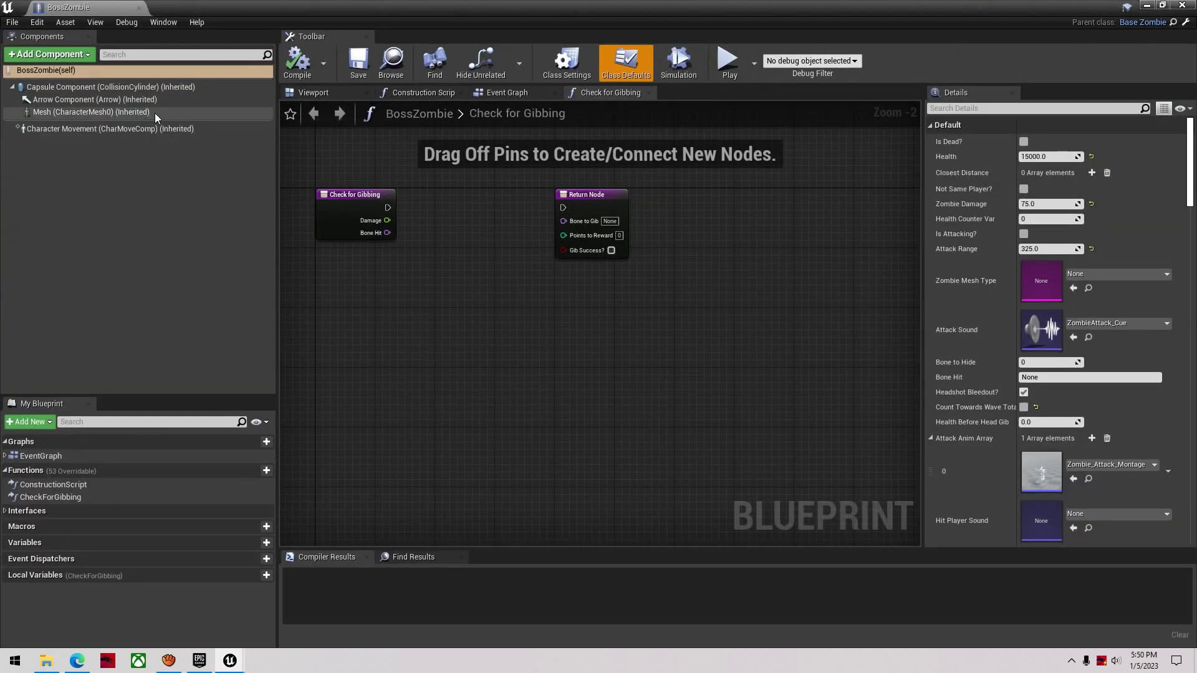
click(155, 114)
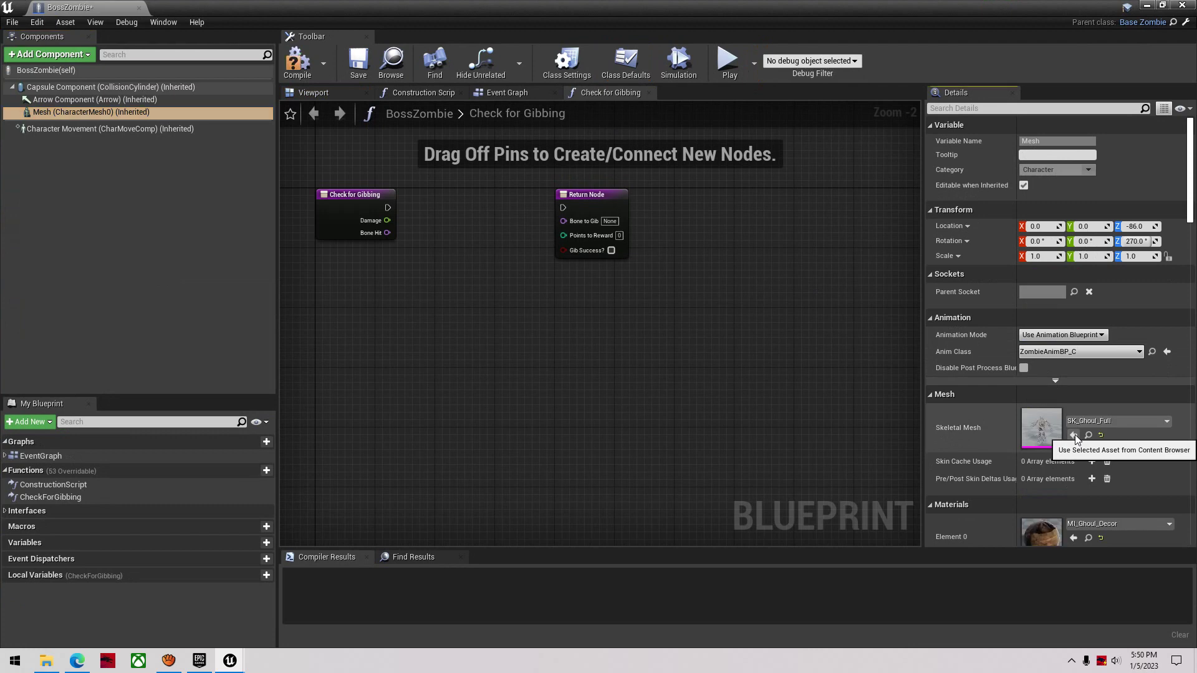
click(298, 63)
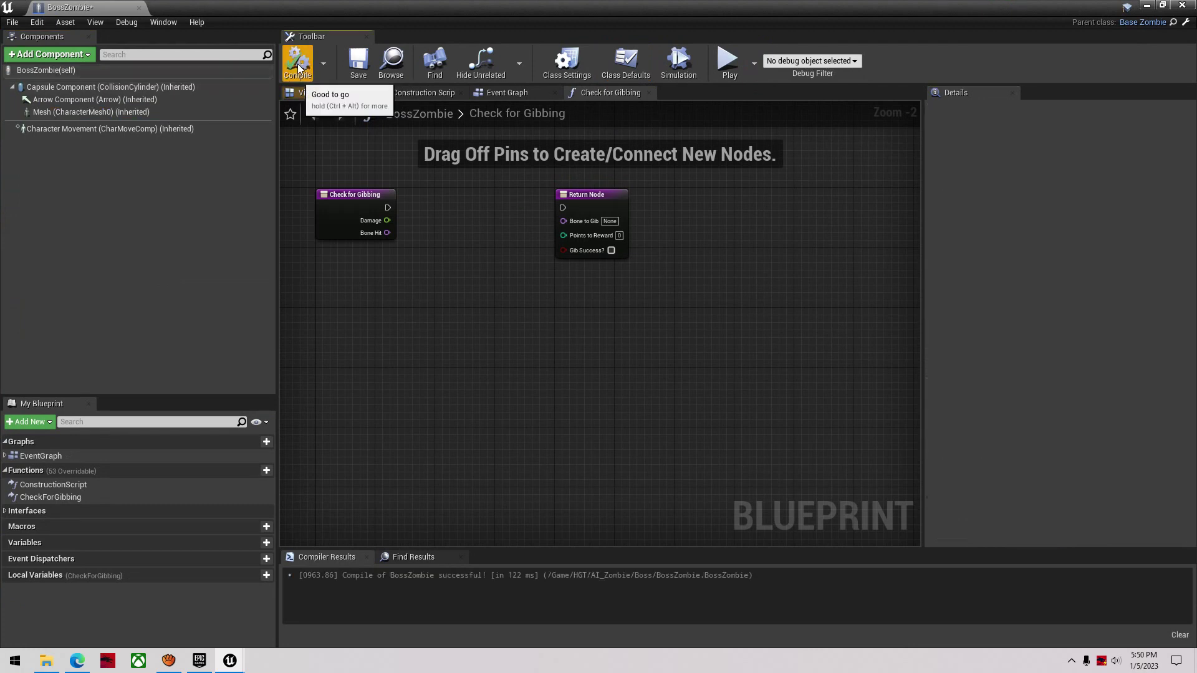
Save BossZombie and inspect the ghoul mesh from the front in the blueprint's preview viewport
click(368, 77)
scroll(500, 257, down, 2)
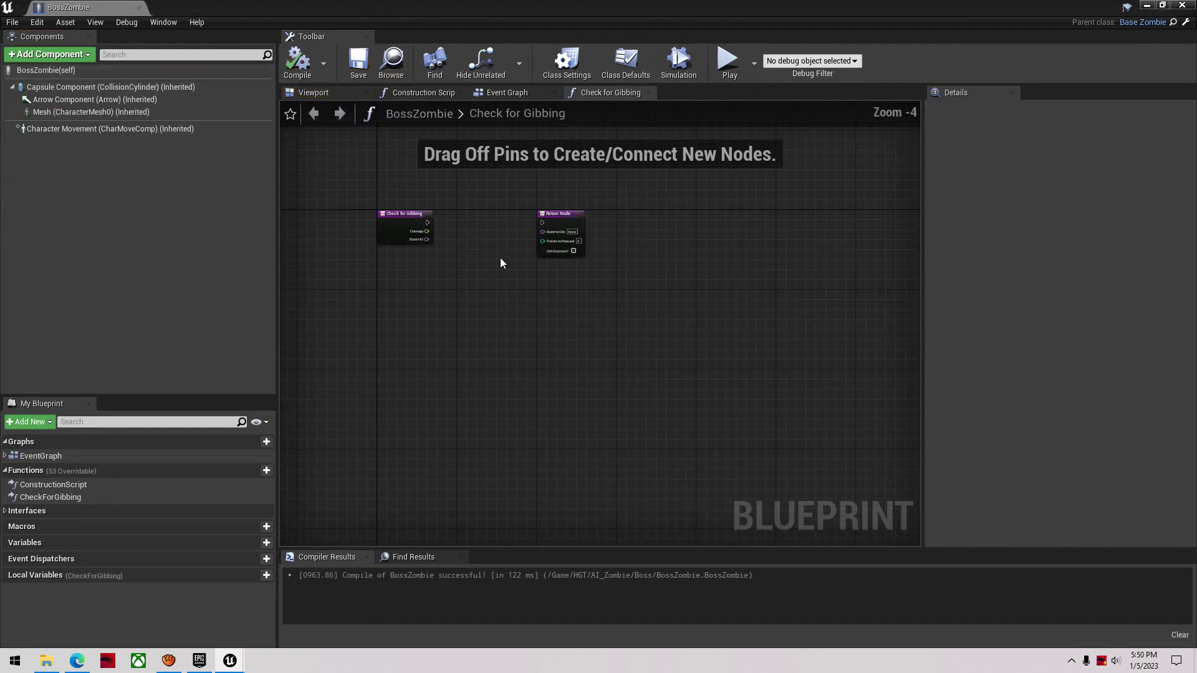
click(313, 92)
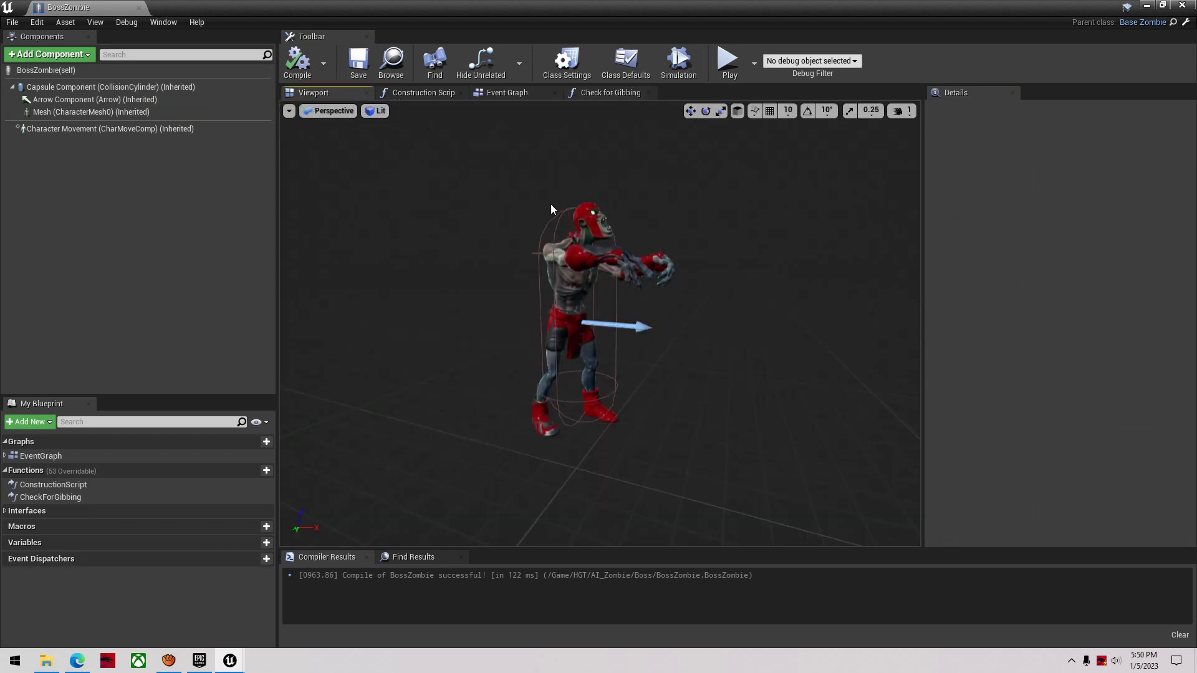
scroll(548, 245, up, 5)
mouse_move(480, 144)
right_down()
mouse_move(480, 125)
mouse_move(467, 134)
mouse_move(480, 143)
right_up()
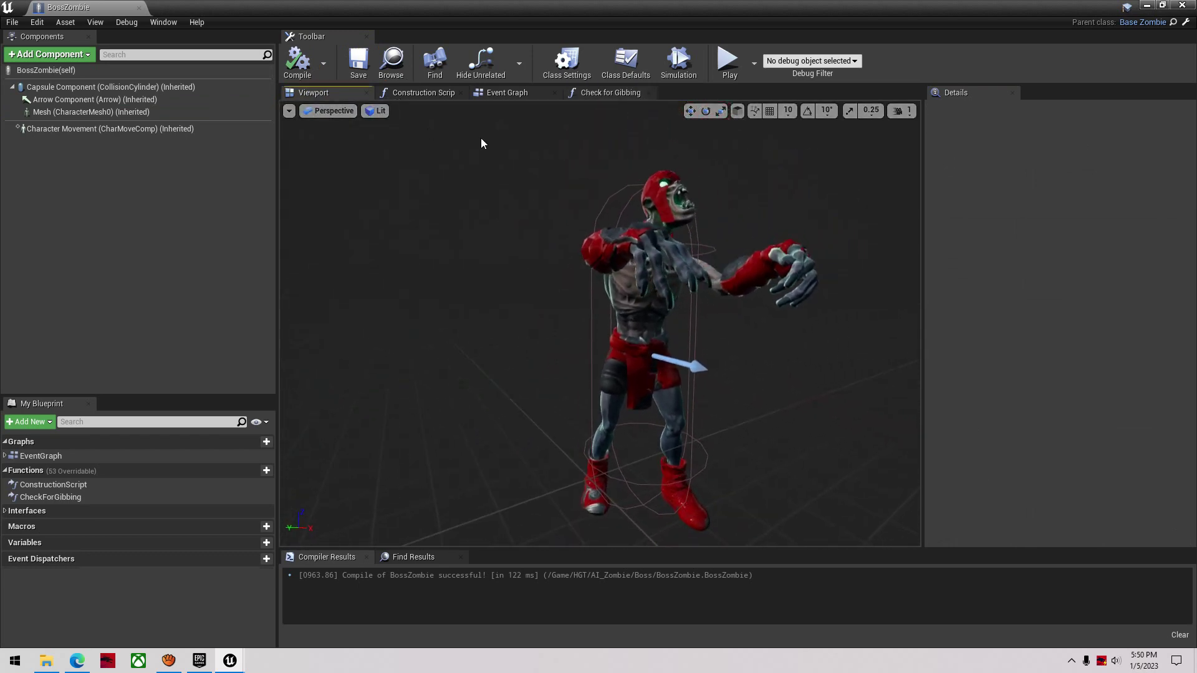
Delete the Mesh, Create Dynamic Material Instance and Set Vector Parameter Value nodes from the Construction Script, then compile and save
click(423, 95)
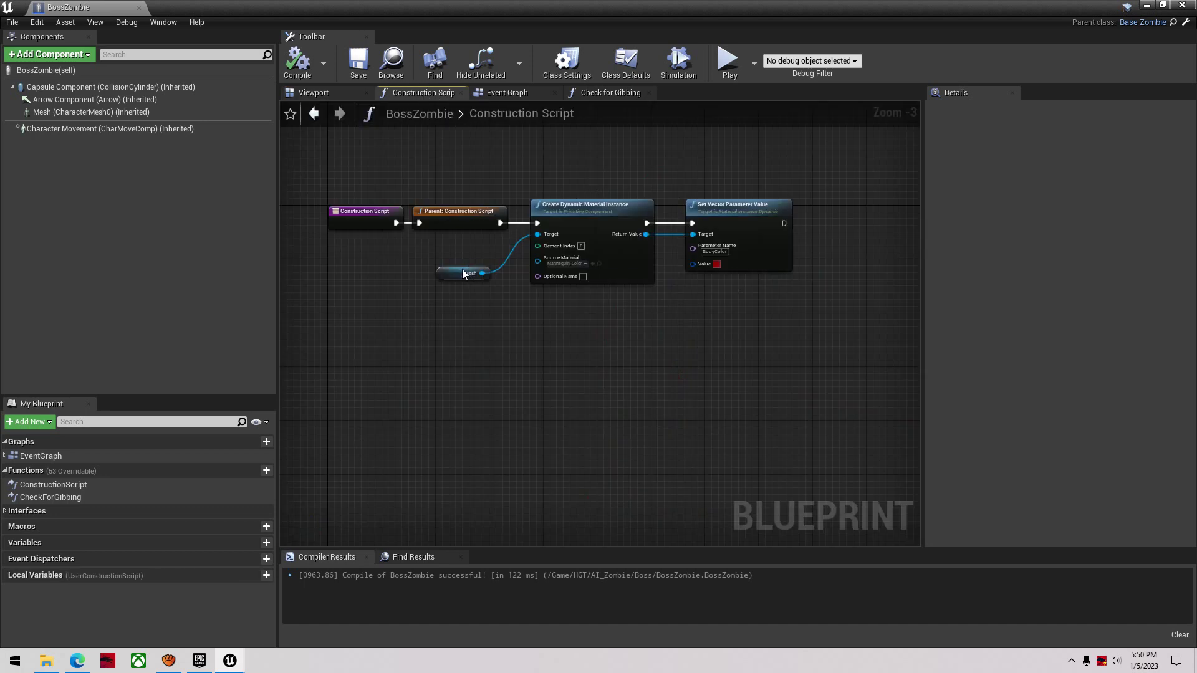
drag(462, 273, 543, 286)
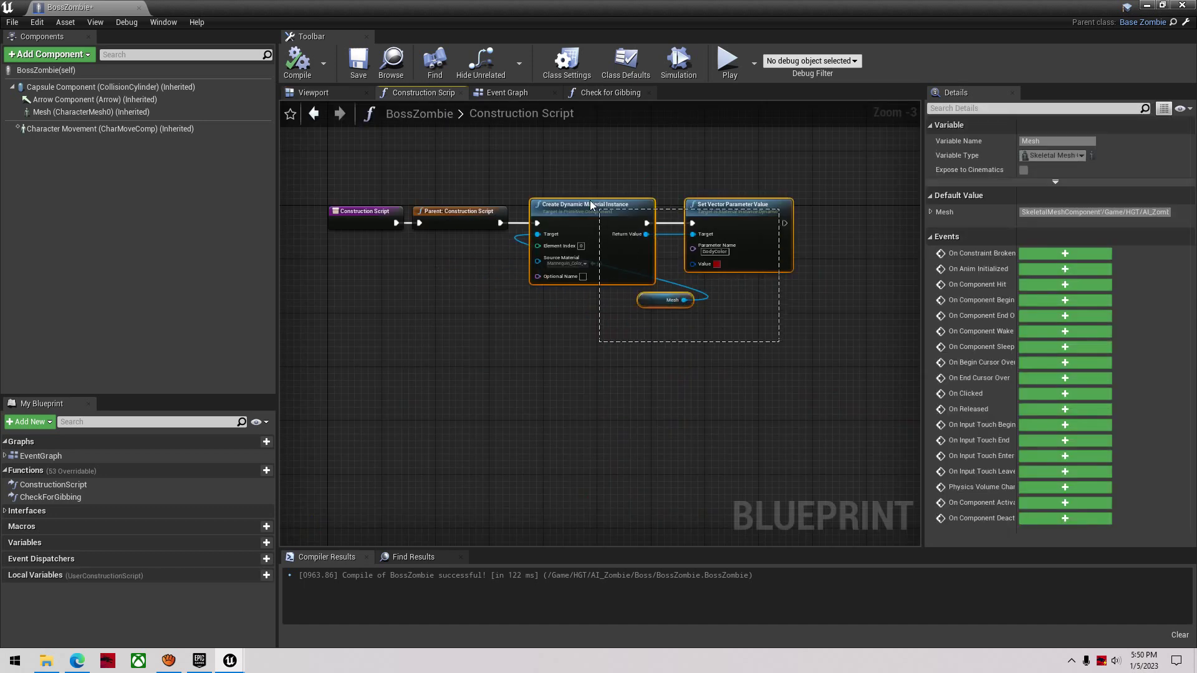
drag(590, 204, 541, 229)
key(Delete)
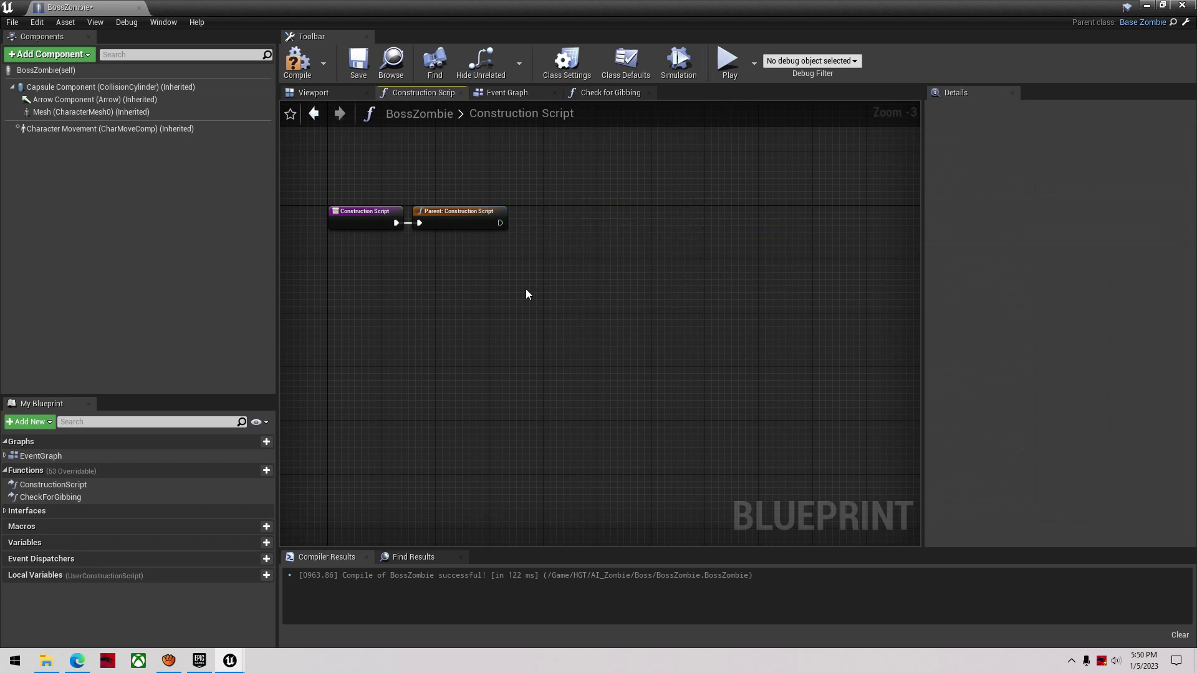
click(360, 70)
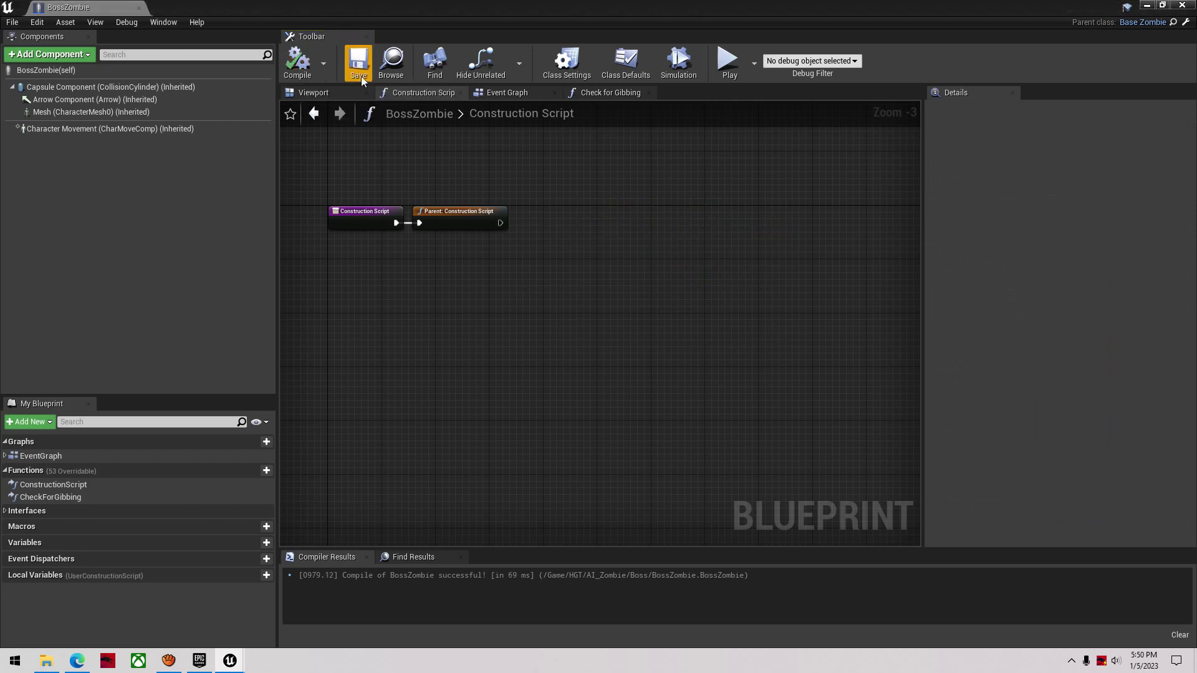
Check the ghoul in the preview, set its Mesh component's Anim Class to Zombie02_AnimBP1, then compile and save the blueprint
click(346, 95)
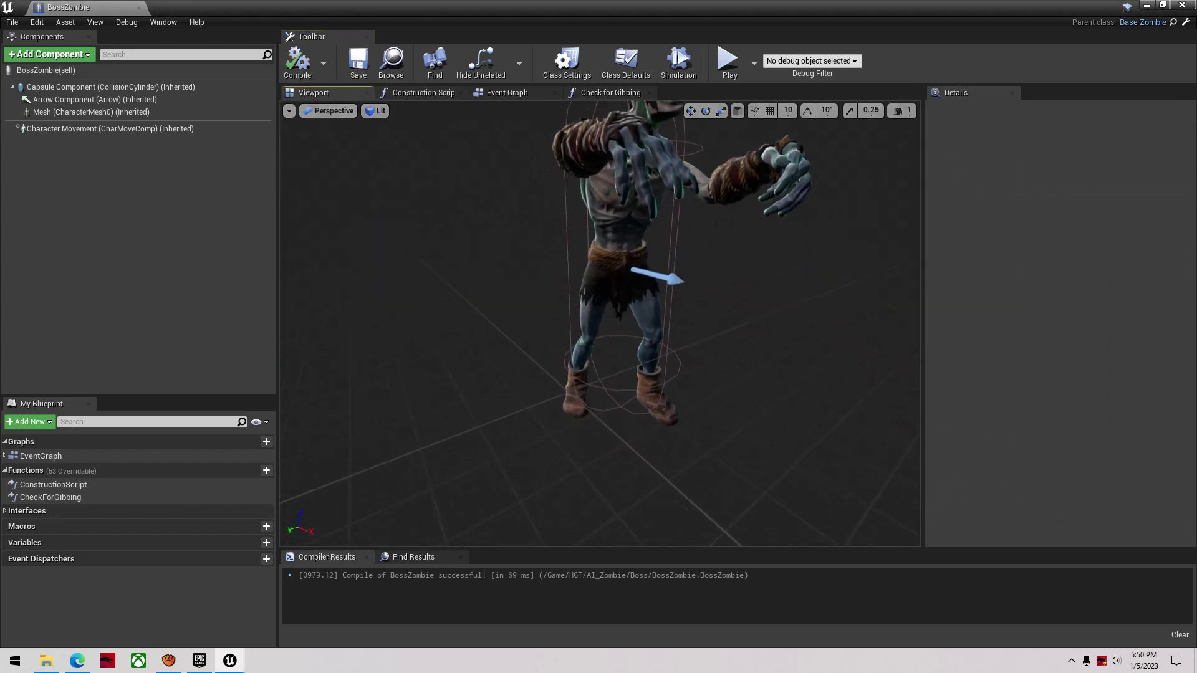
click(564, 222)
right_drag(564, 222, 648, 283)
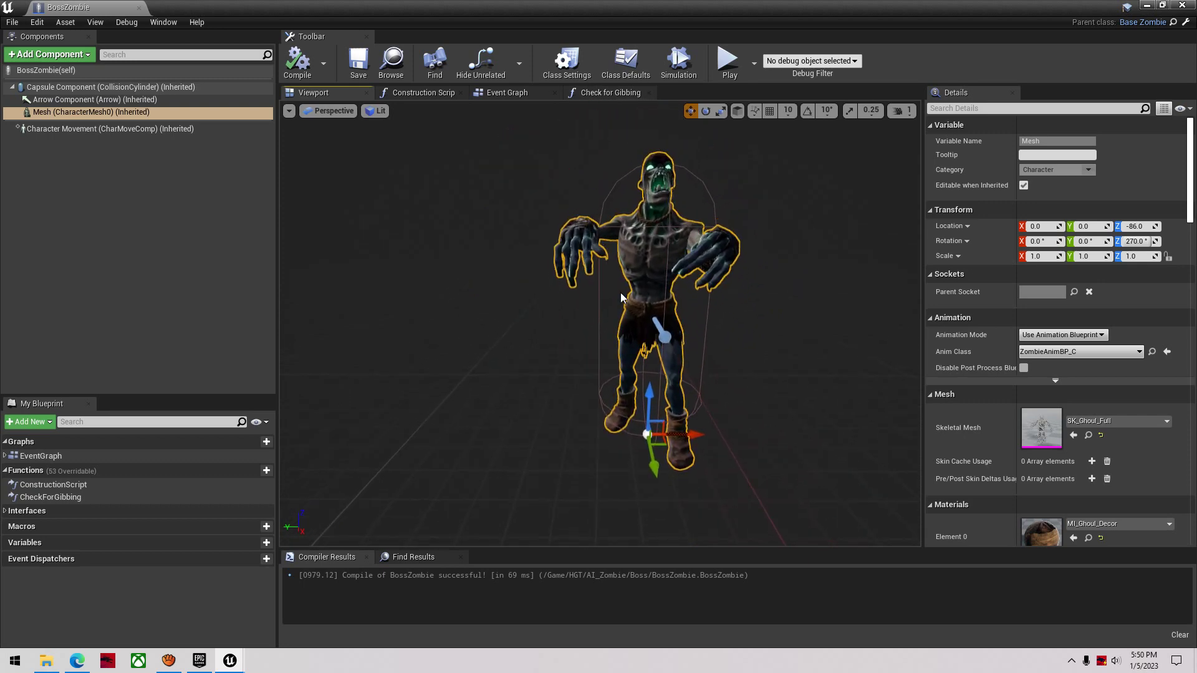
click(1052, 356)
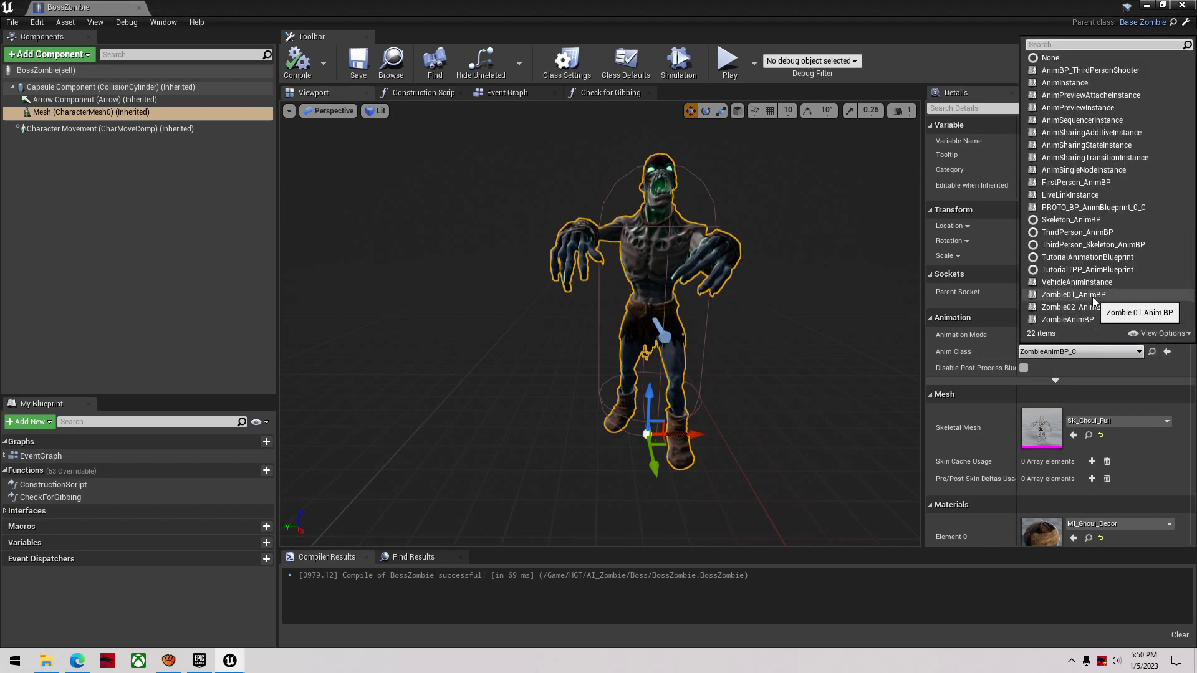
click(1079, 308)
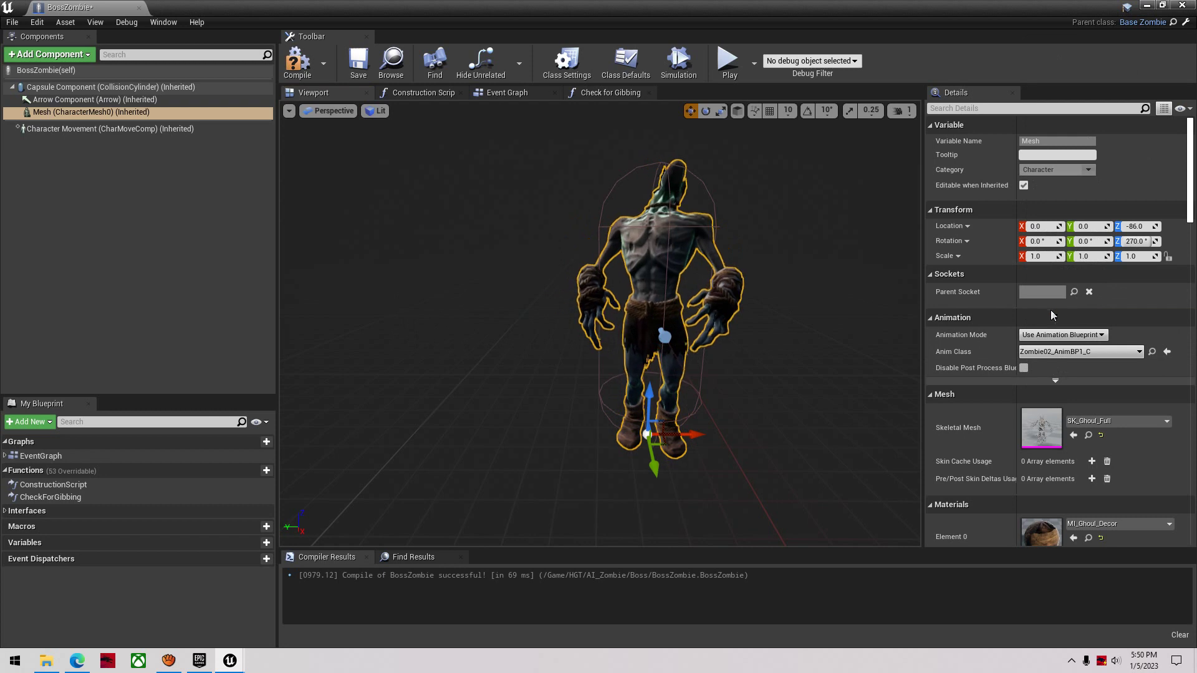
click(297, 66)
click(351, 73)
click(617, 251)
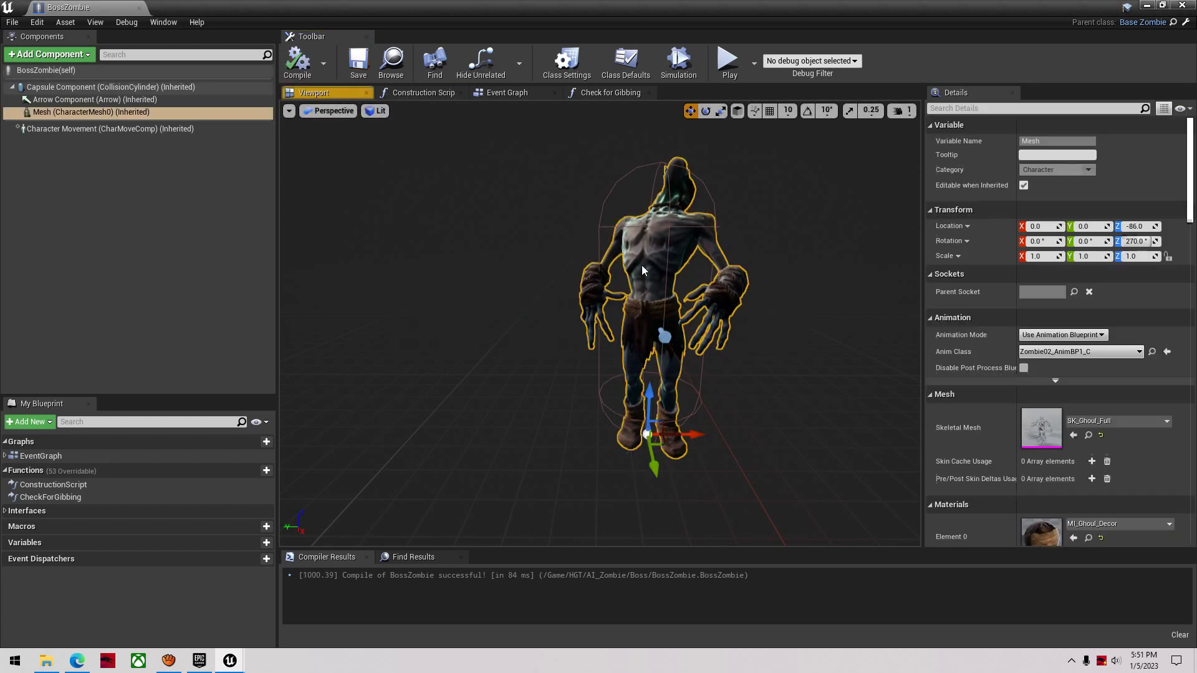
In BossZombie's class defaults, set element 0 of Attack Anim Array to Zombie_Attack_01_Montage, then compile and save
click(153, 70)
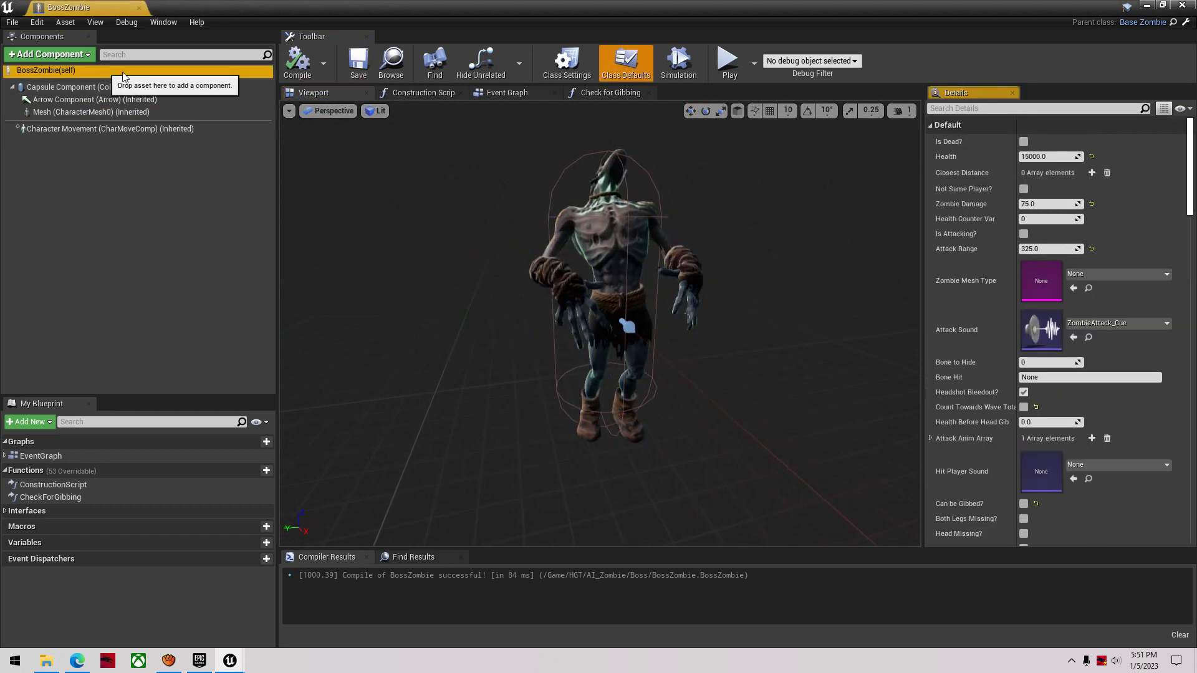
scroll(1082, 328, down, 2)
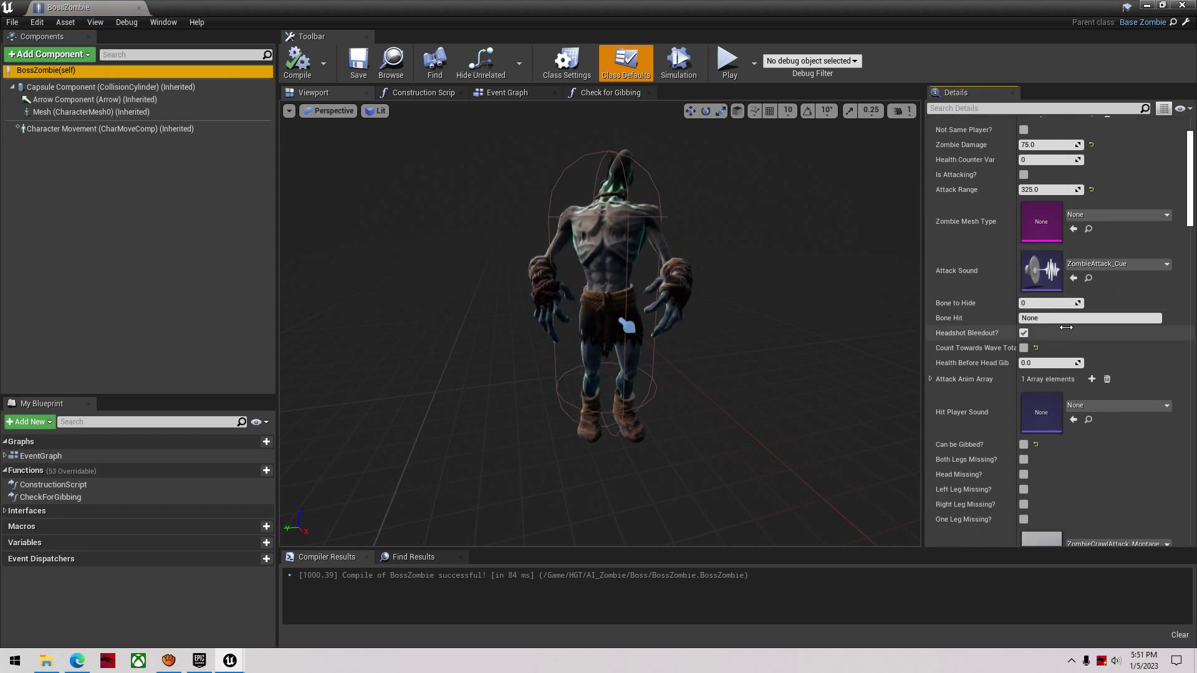
click(930, 378)
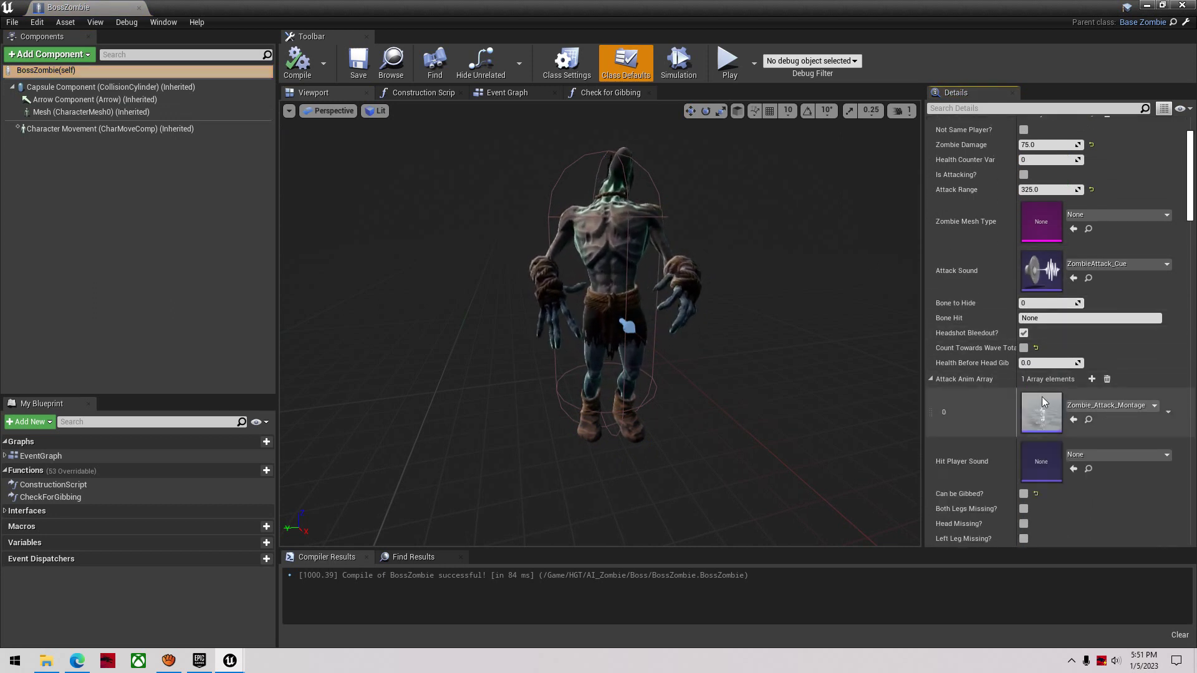
click(1092, 406)
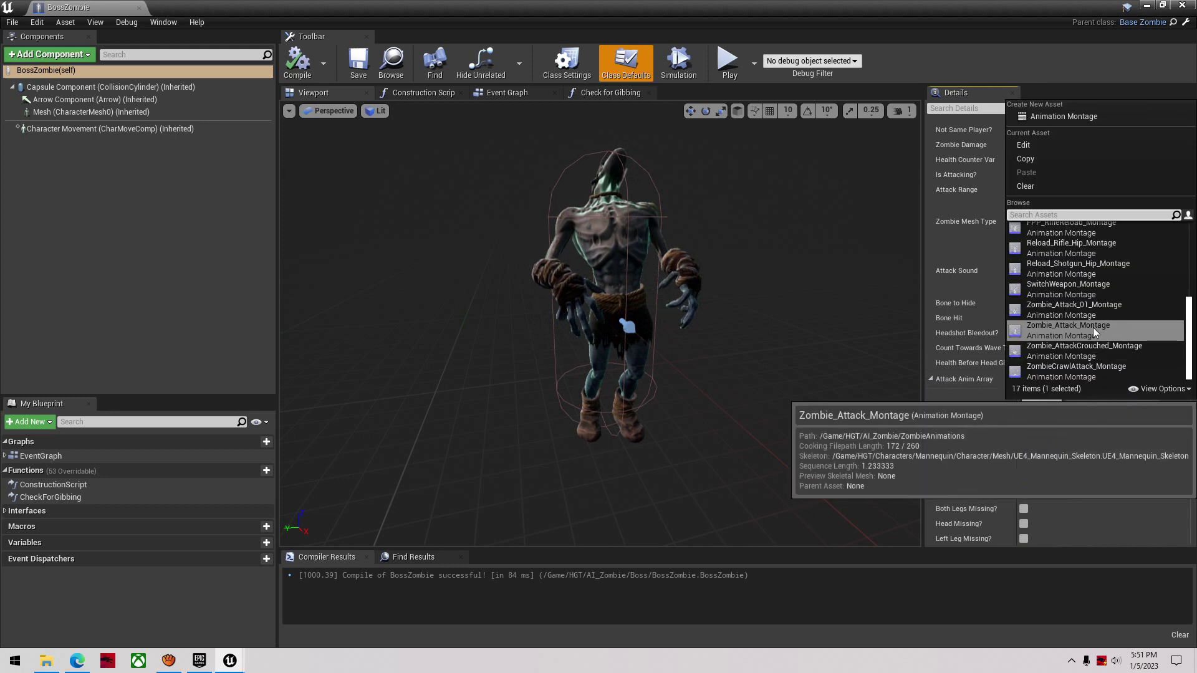
scroll(1059, 318, up, 2)
scroll(1062, 319, down, 1)
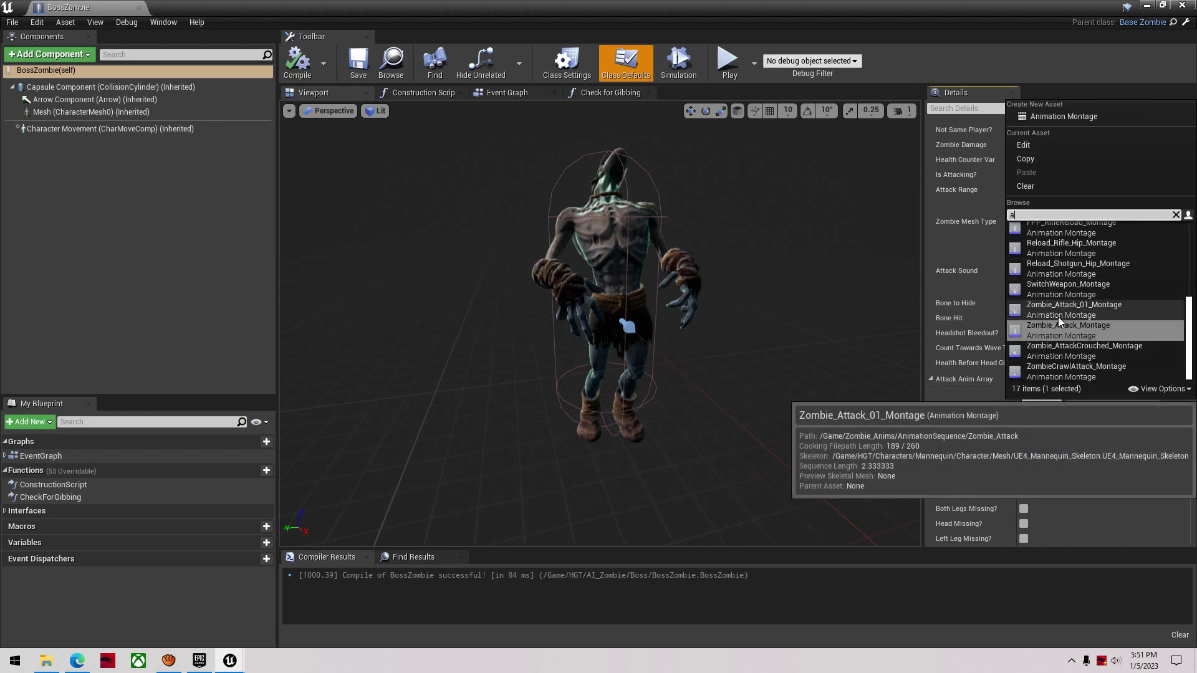
text(attack)
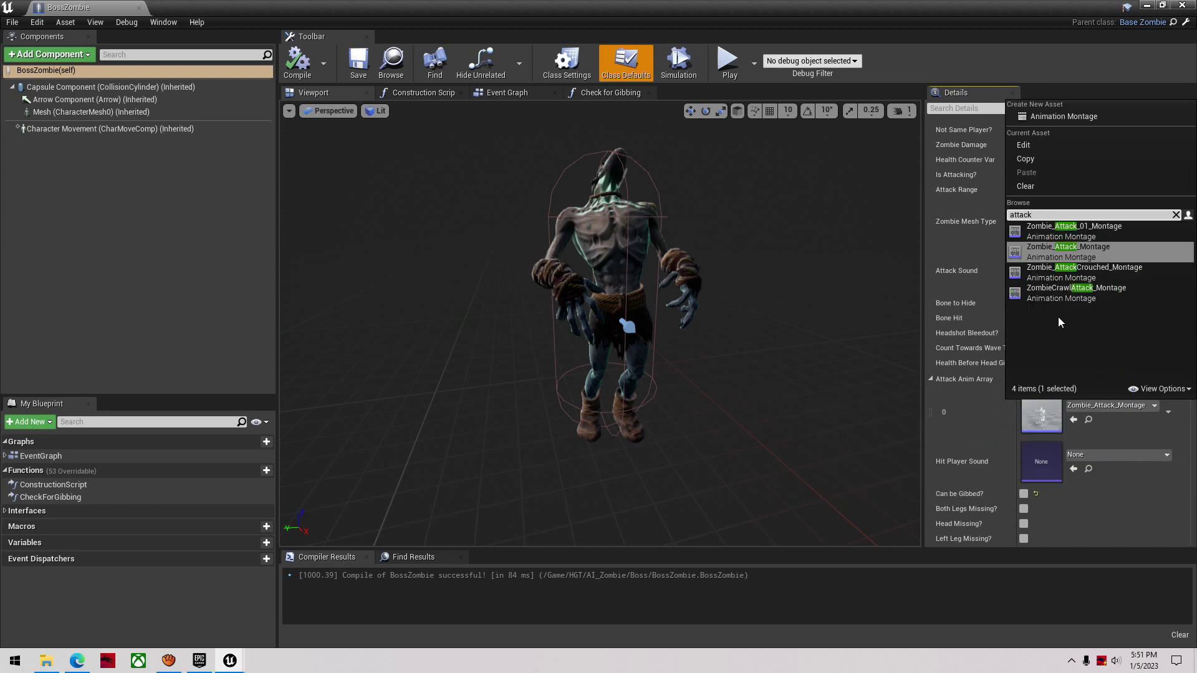
click(1102, 230)
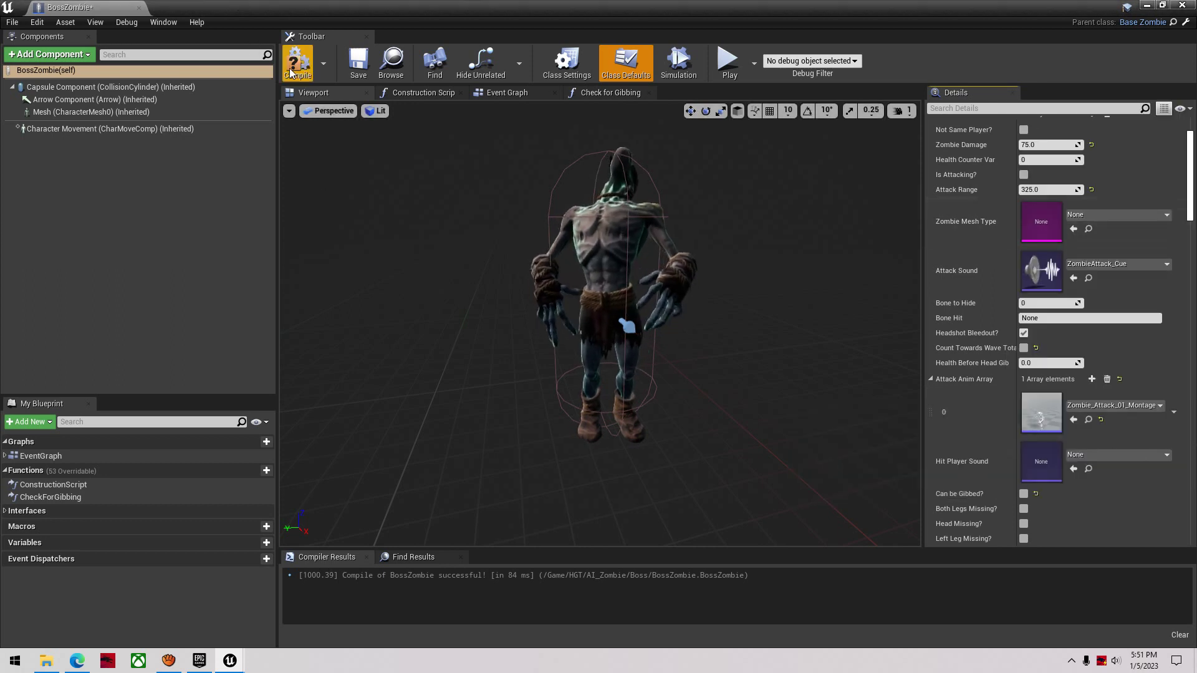
click(354, 73)
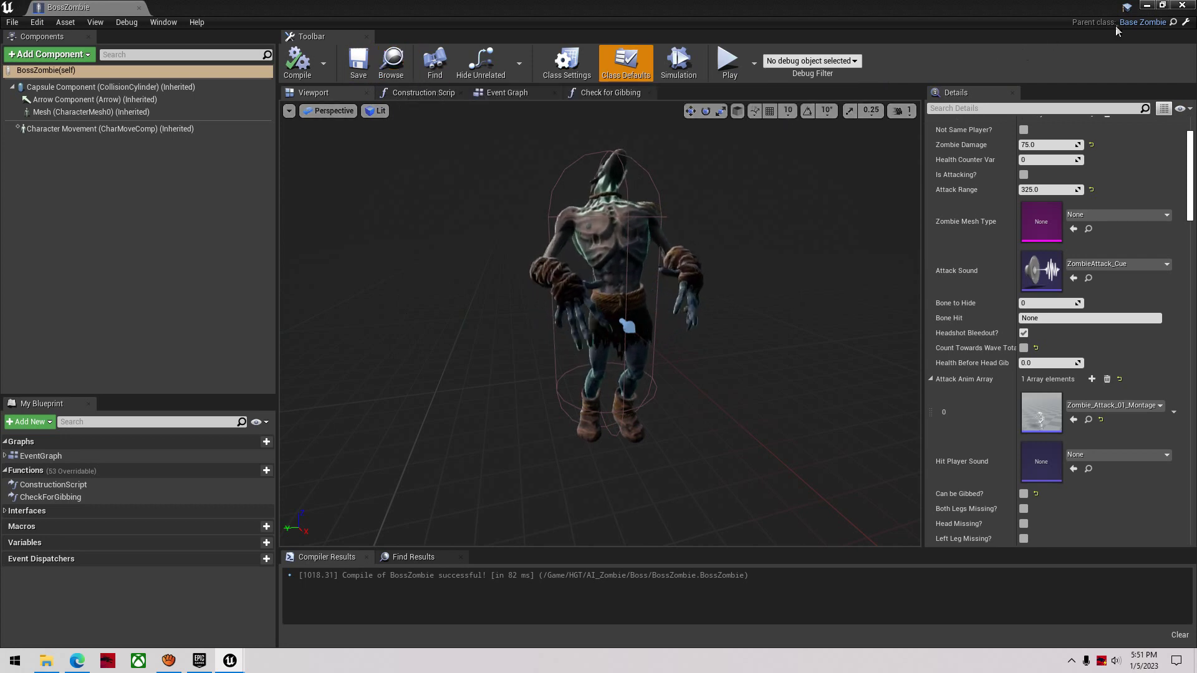
Return to the level and place a BossZombie from the Boss folder on the floor beside the Purchase Max Ammo wall
click(1147, 6)
key(s)
right_drag(289, 400, 234, 411)
drag(69, 523, 307, 328)
drag(351, 250, 355, 236)
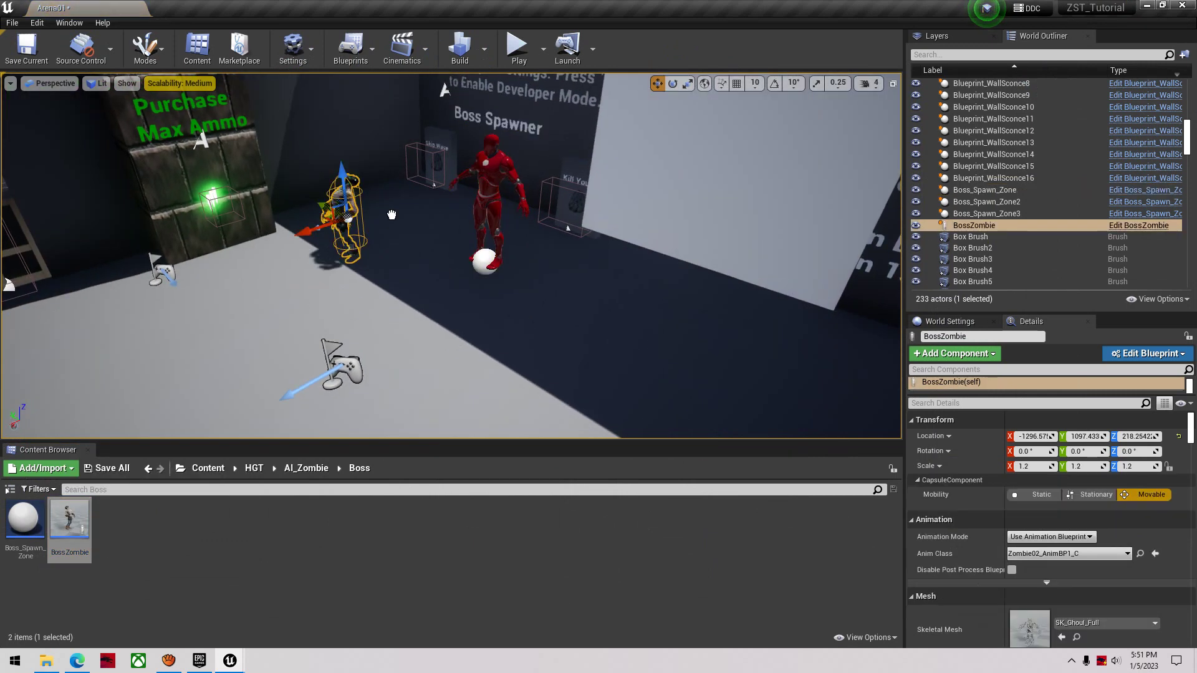
Play the level, back away from the placed boss to watch its movement and attack animation, and stop playing
click(520, 60)
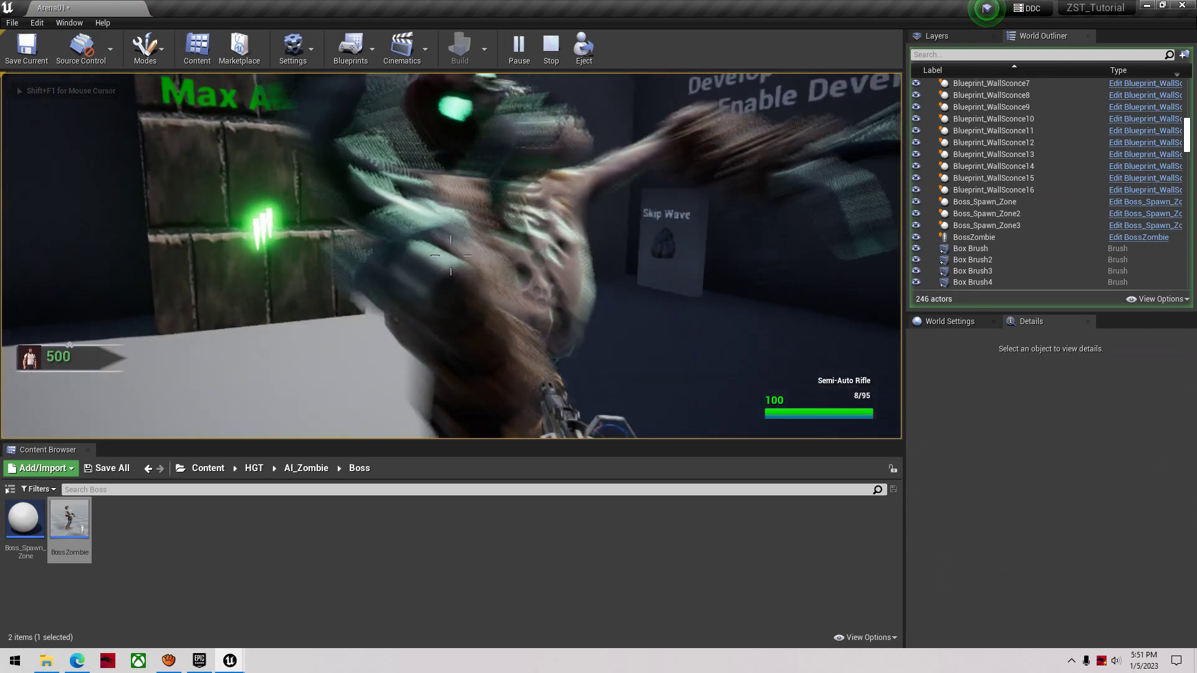
key(s)
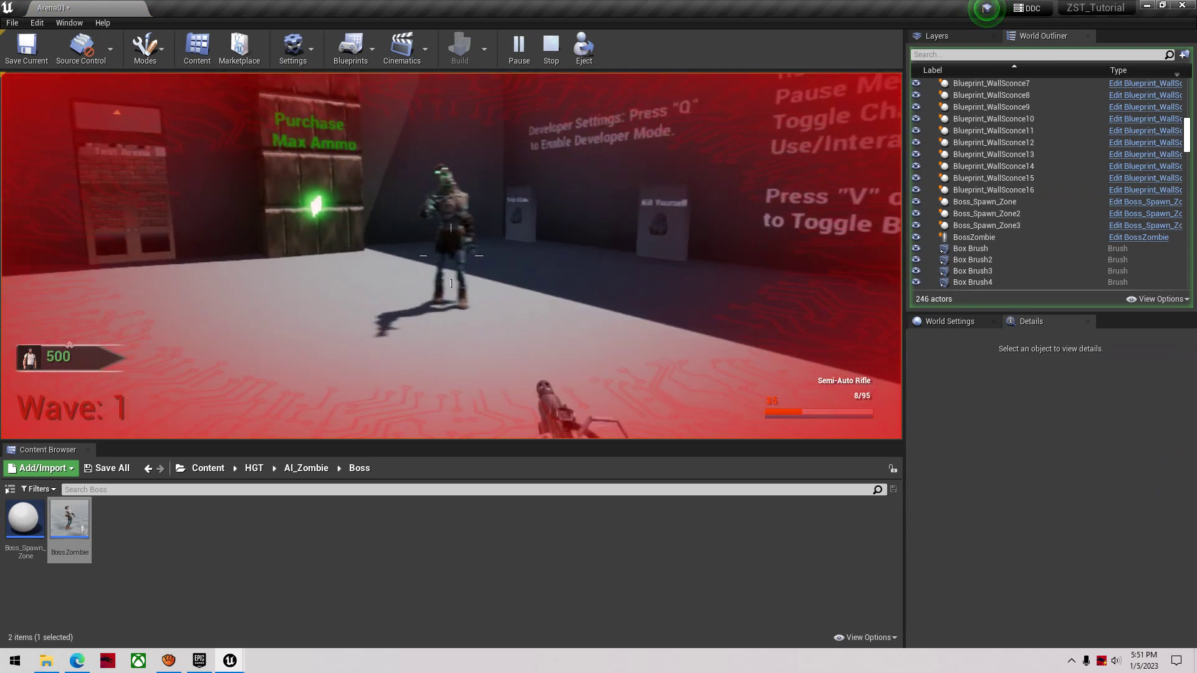
key(s)
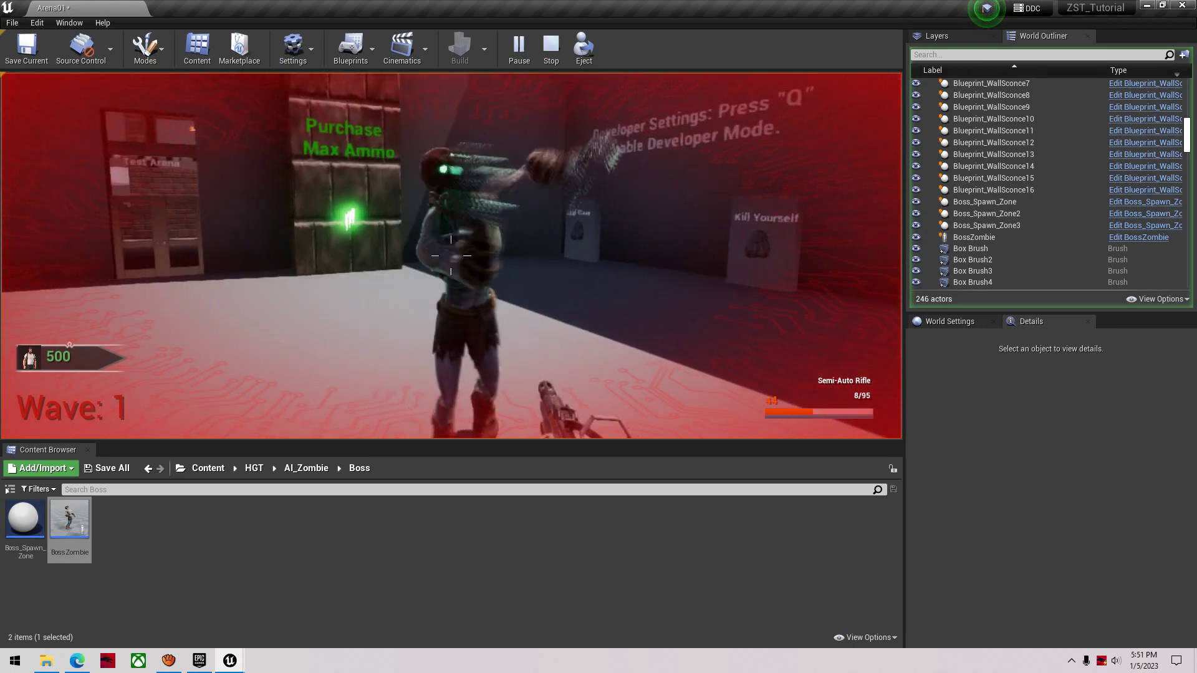
key(Escape)
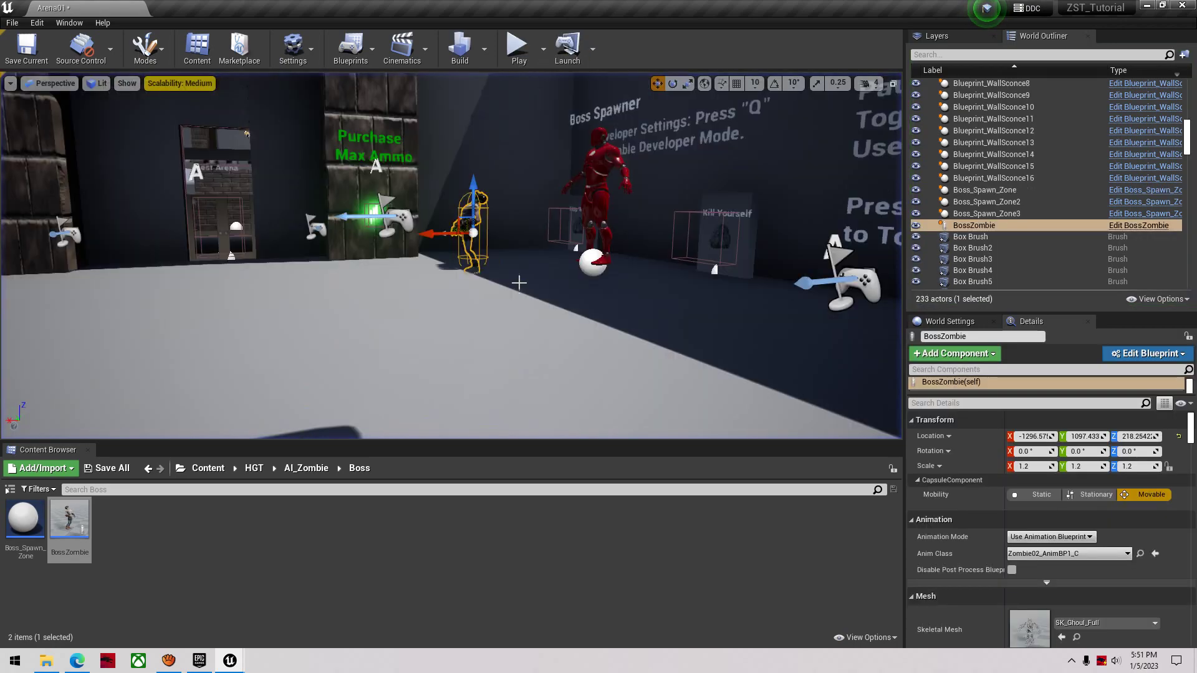
Delete the placed BossZombie from the level and return to the boss spawner
key(f)
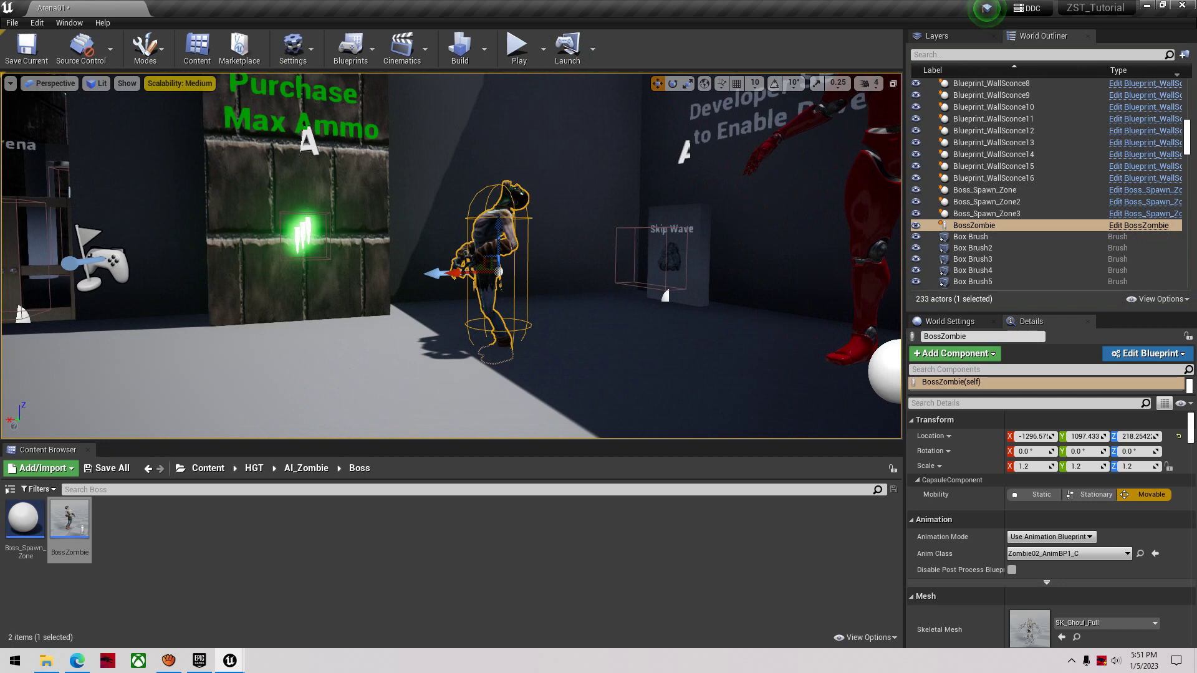
key(Delete)
right_drag(265, 323, 337, 322)
key(s)
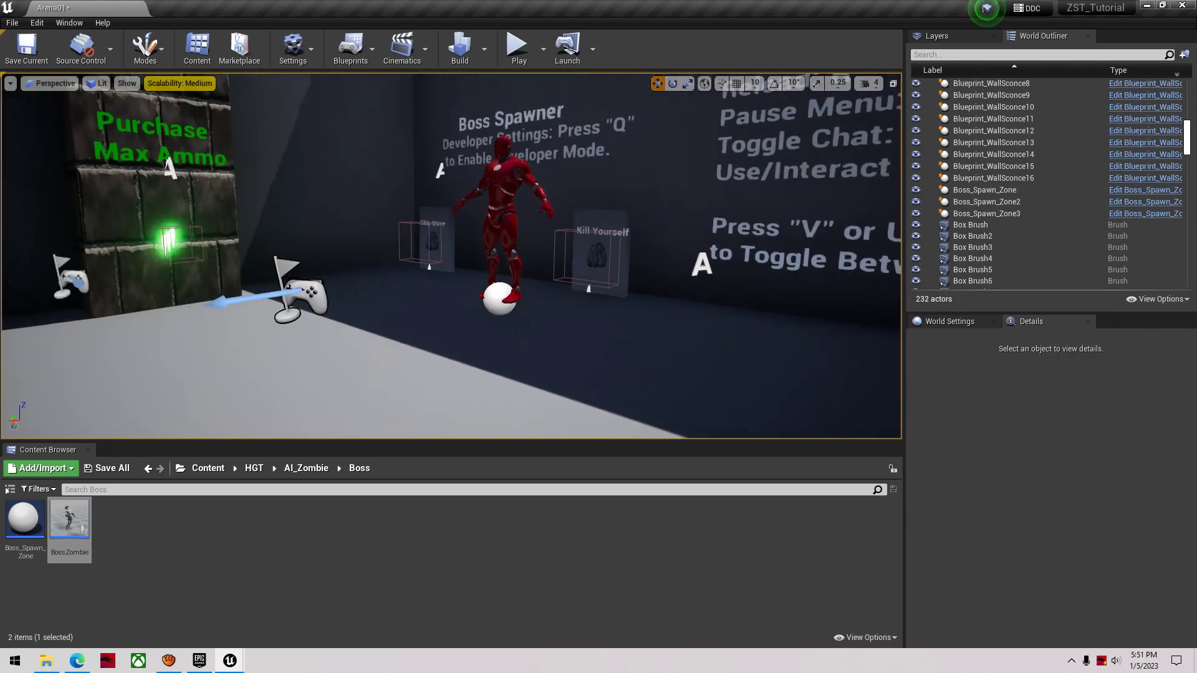
click(492, 216)
Play the level, run to the Skip Wave panel beside the Purchase Max Ammo wall and skip the current wave
click(519, 50)
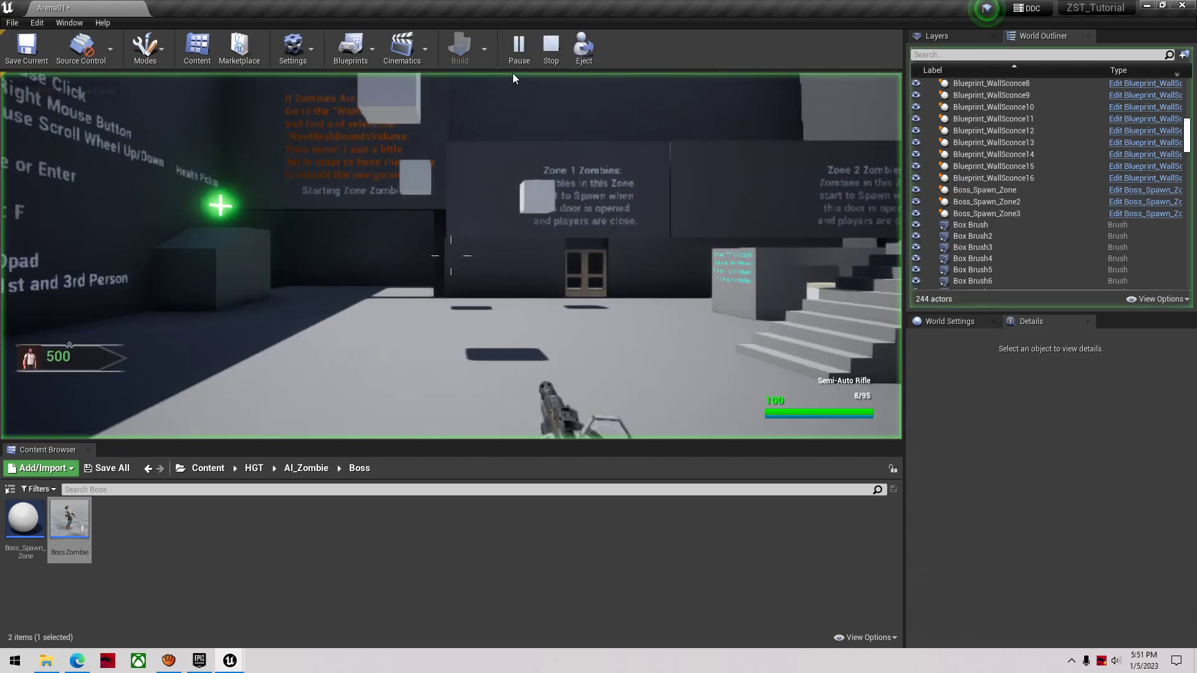
key(shift+w)
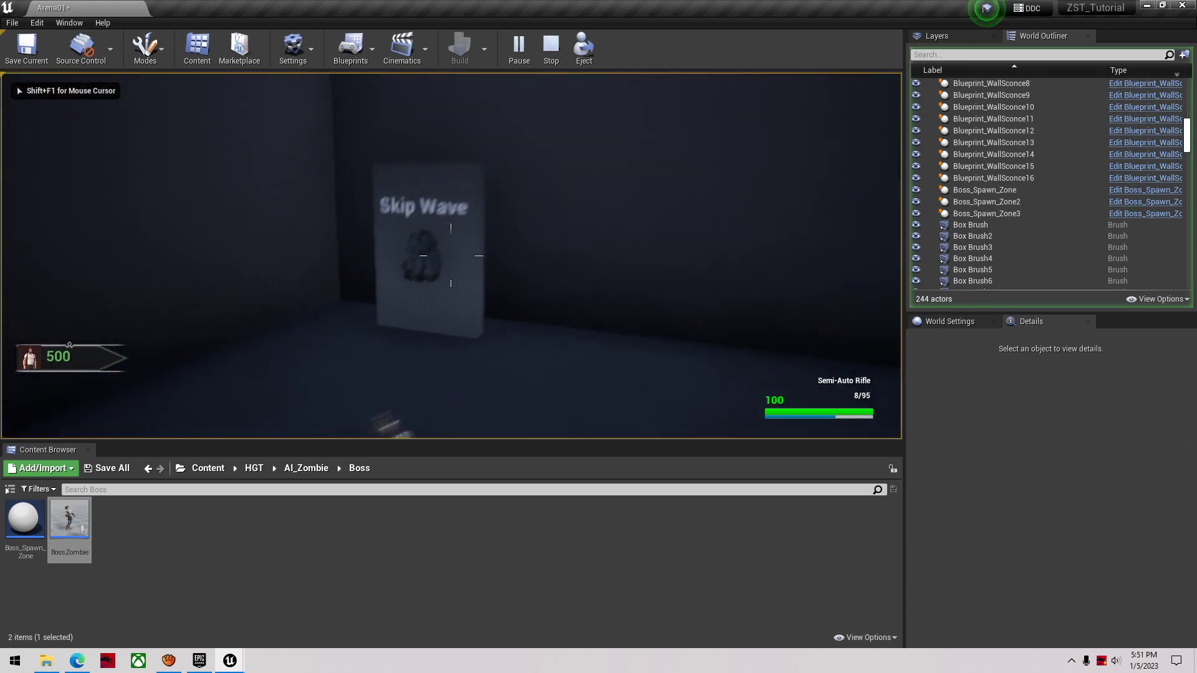
key(w)
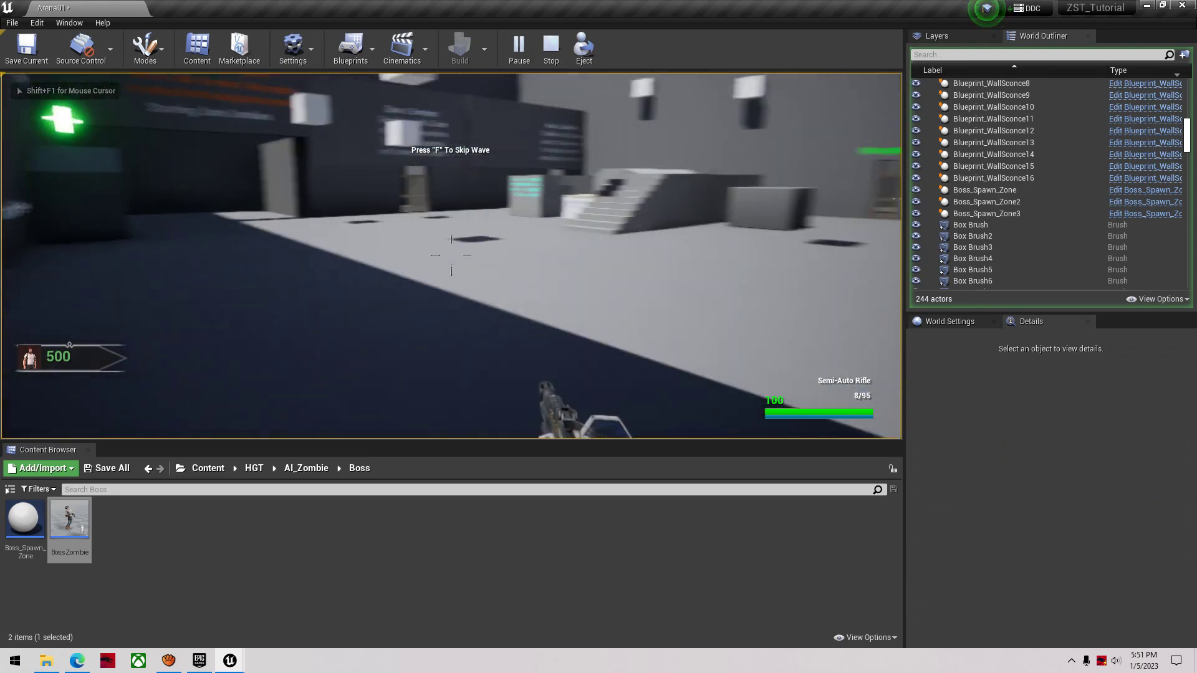
key(s)
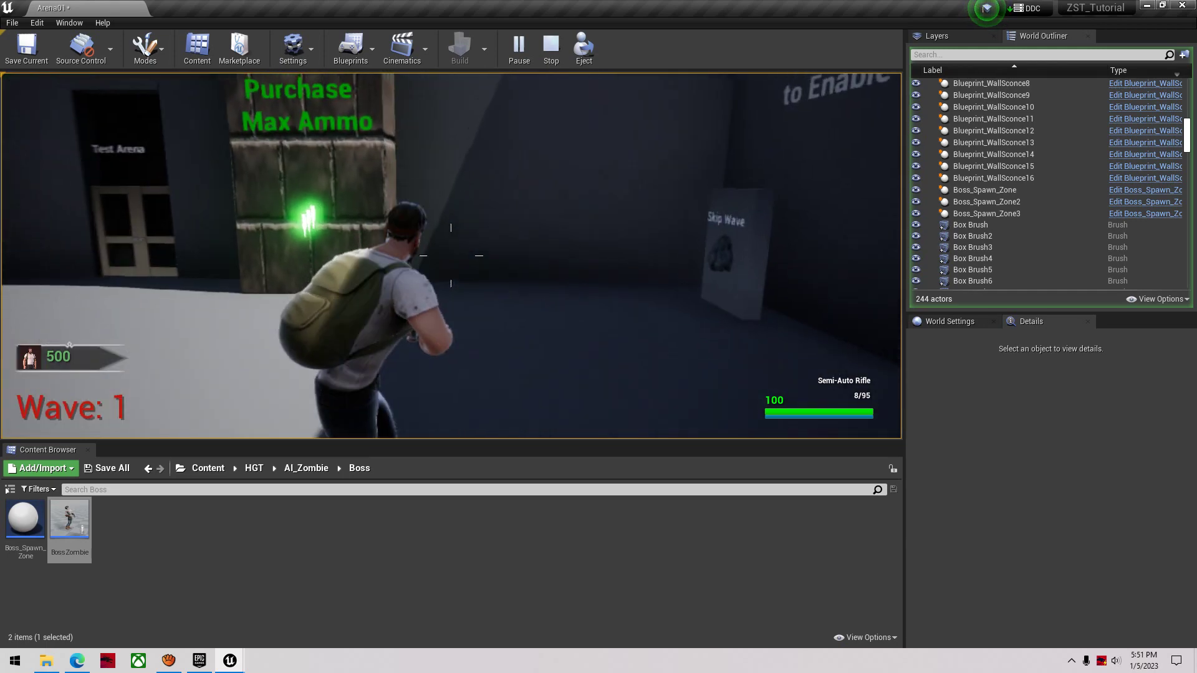
key(w)
key(w)
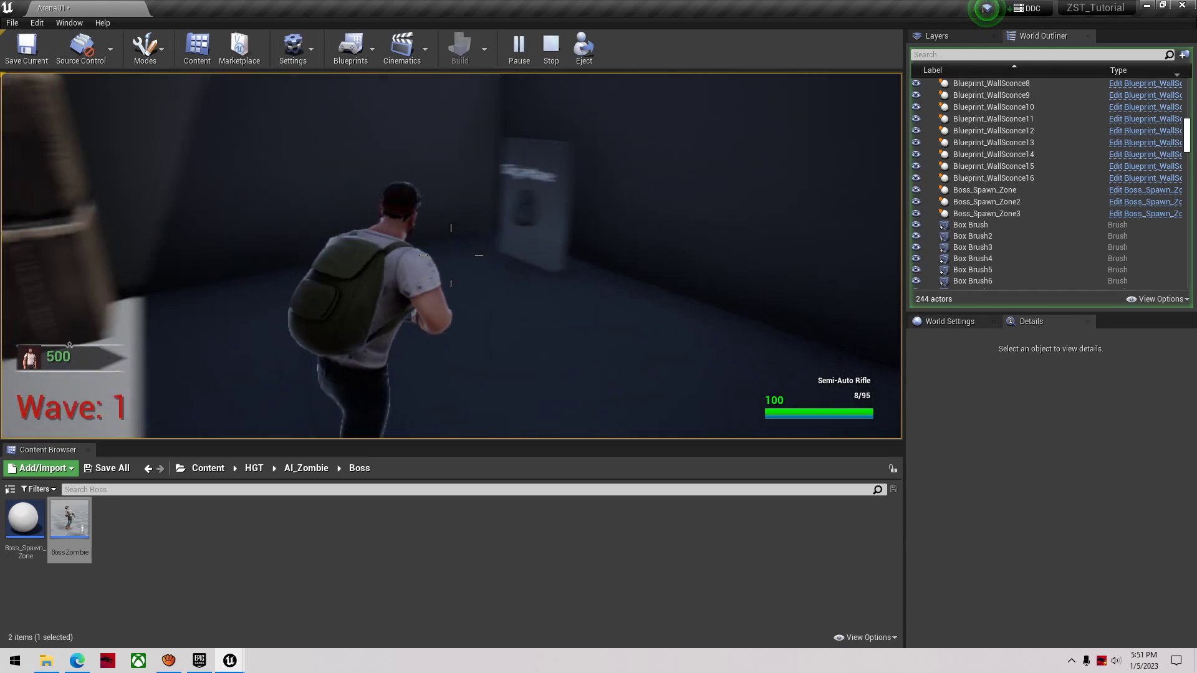
key(f)
key(e)
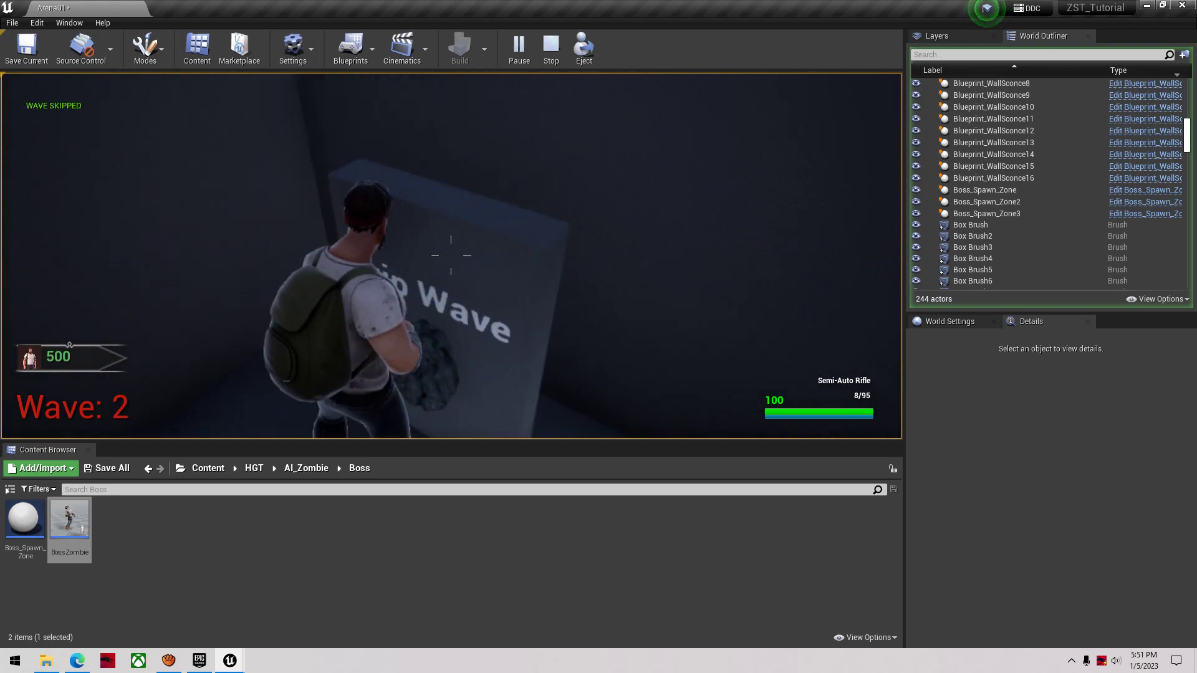
Move around the arena until wave 3 begins, return to the Skip Wave panel and skip that wave
key(w)
key(a)
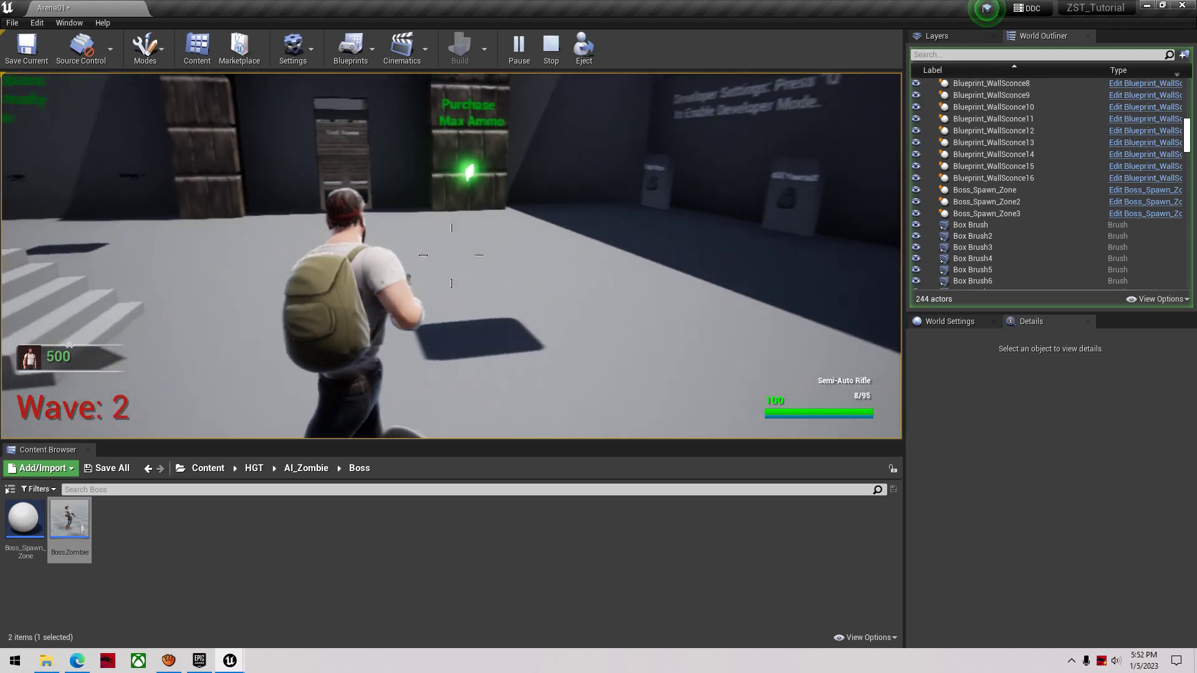
key(d)
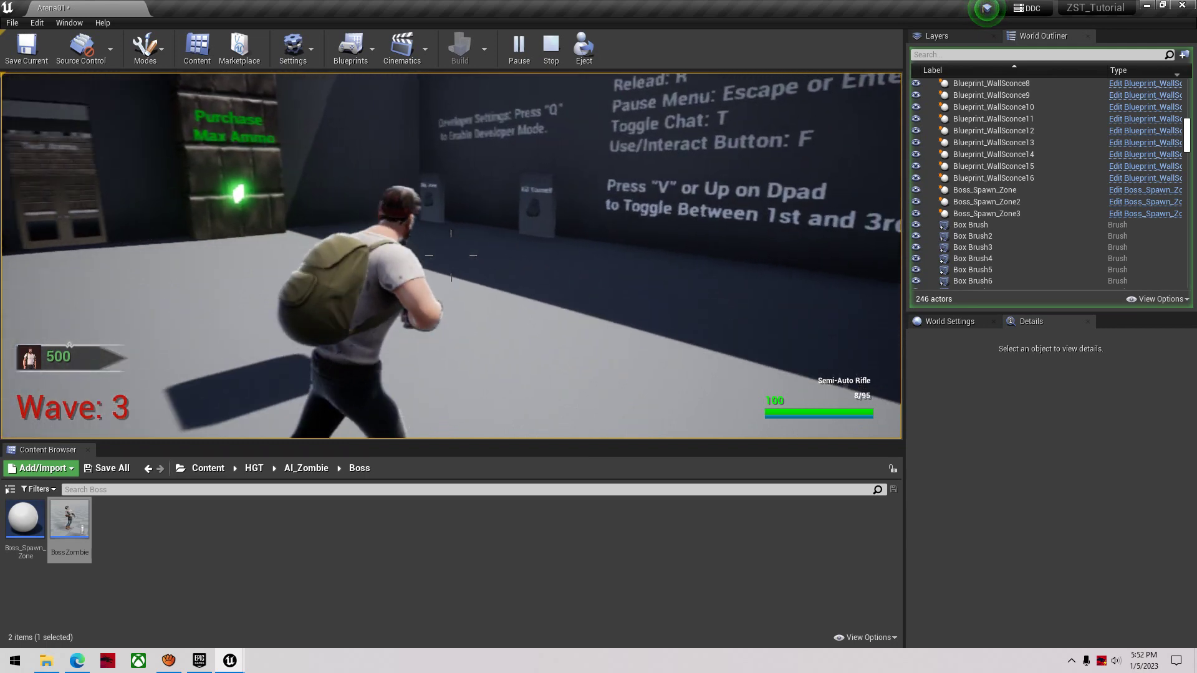
key(w)
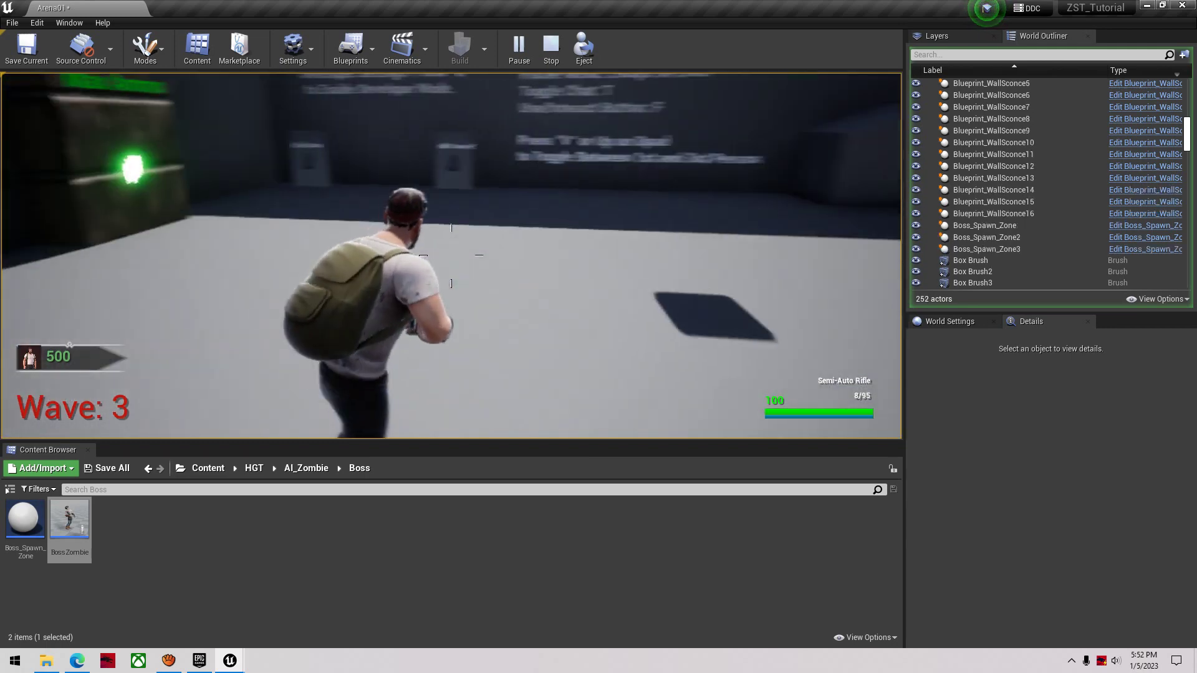
key(shift+w)
key(w)
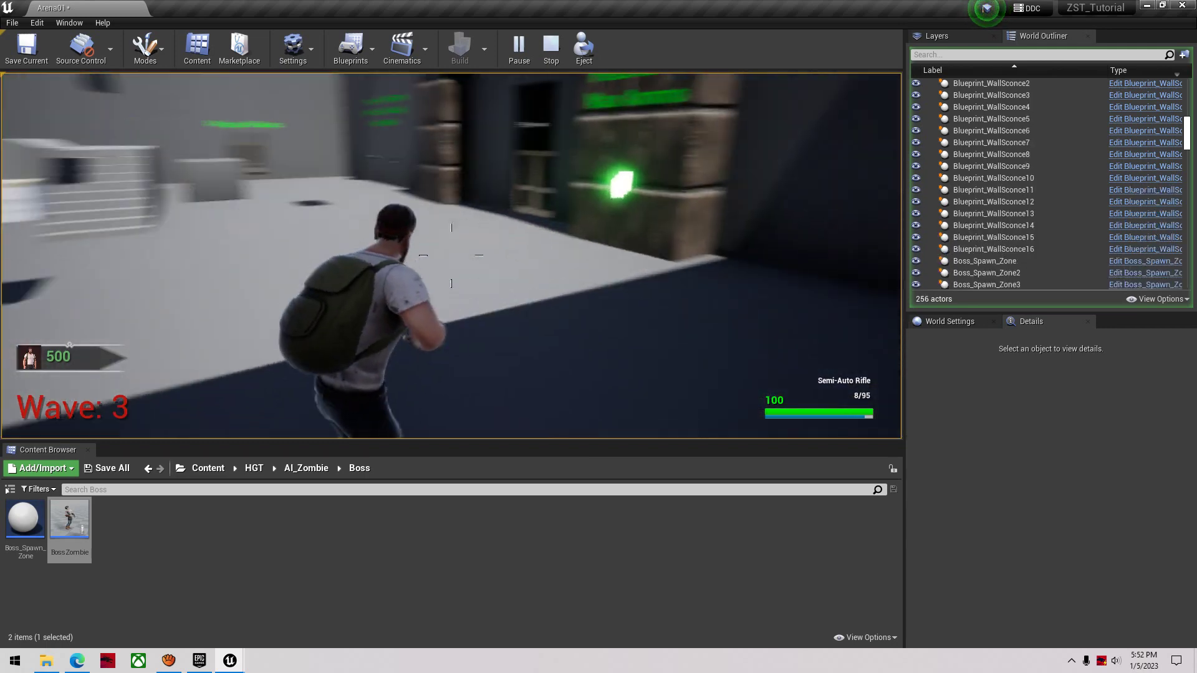
key(f)
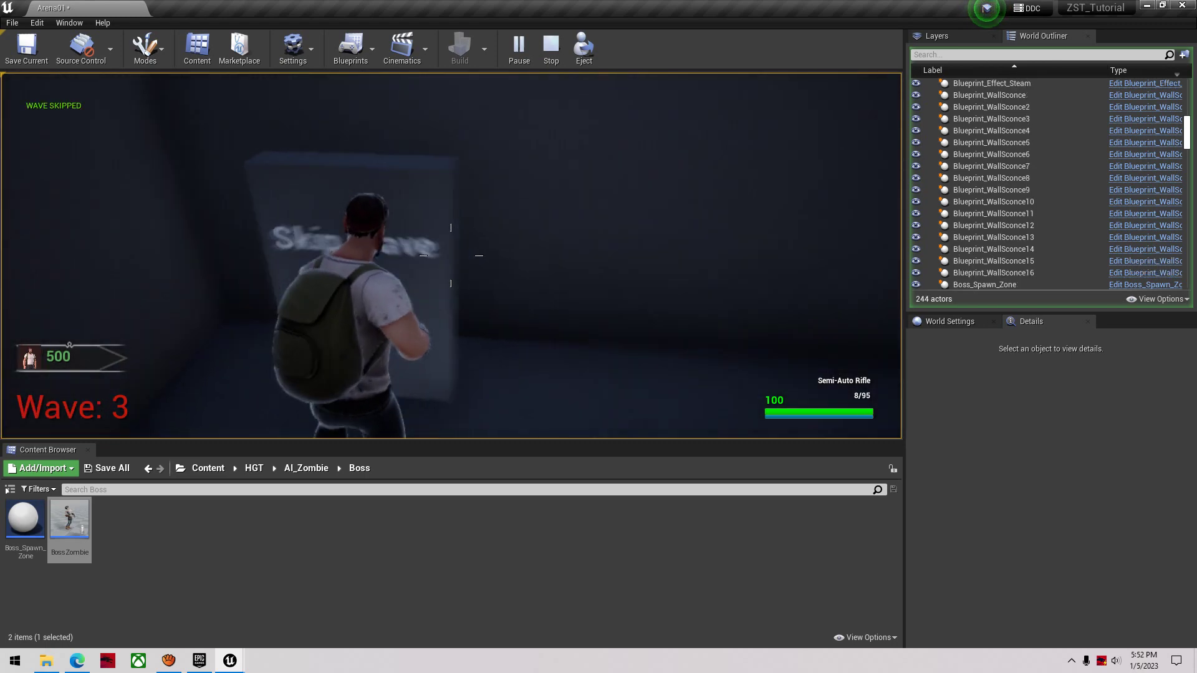
Run back into the arena, wait for wave 4 and approach the BossZombie coming from the boss spawner
key(shift+w)
key(w)
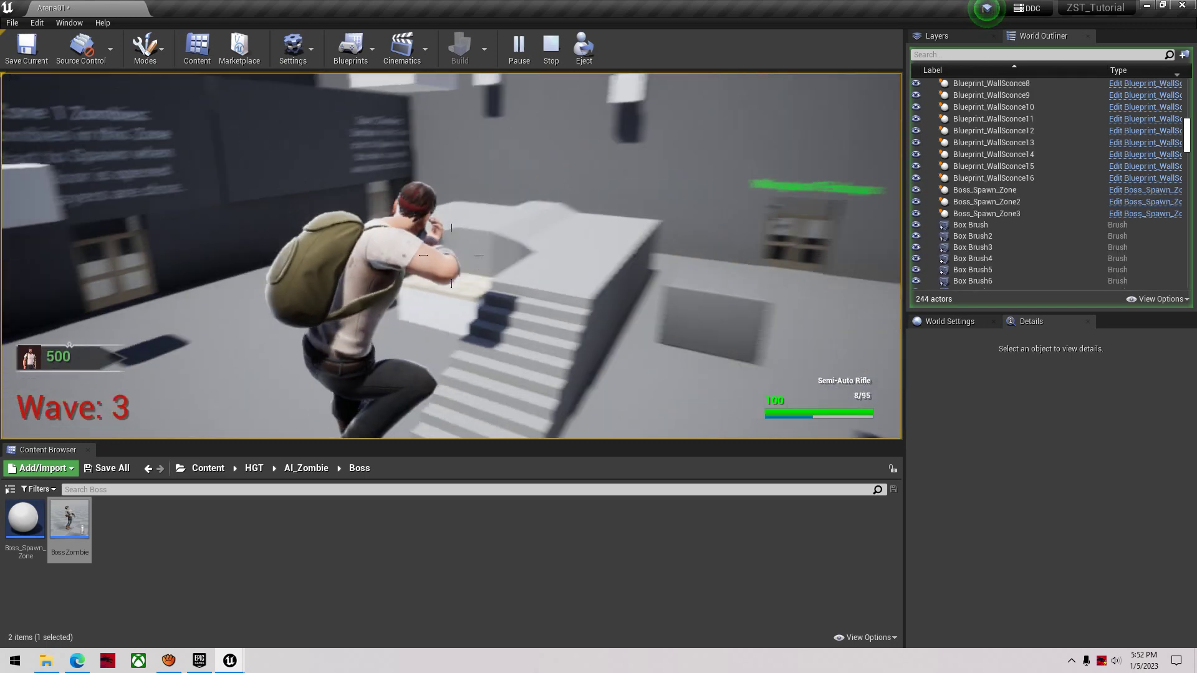
key(s)
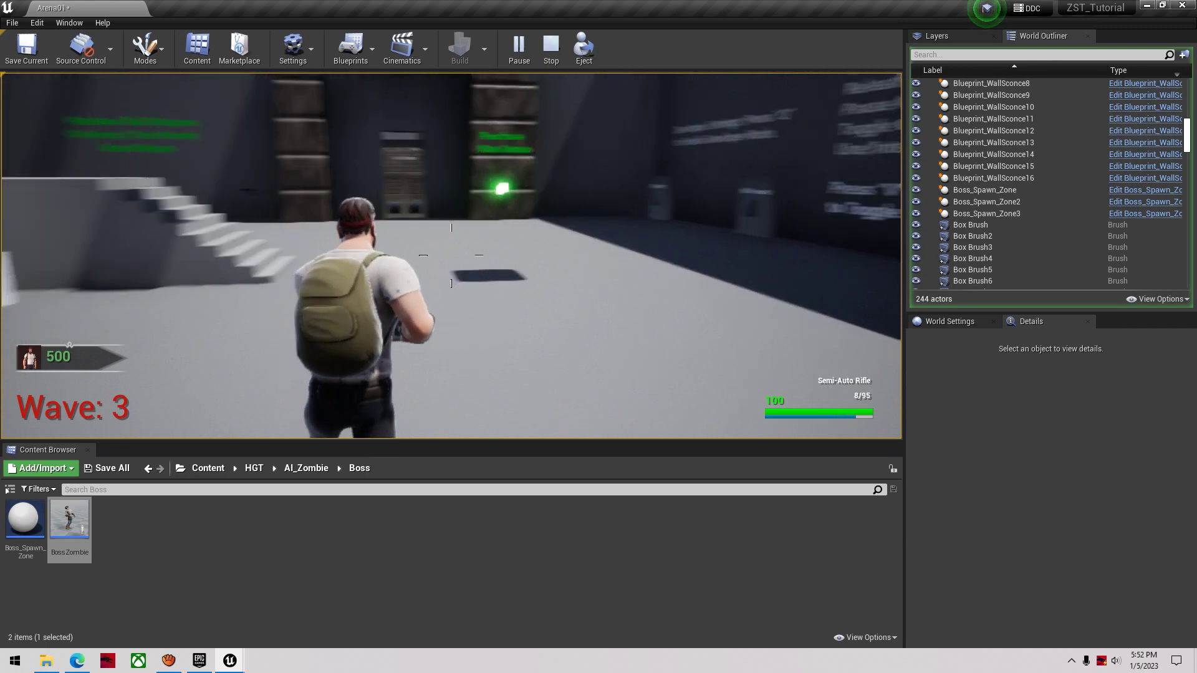
key(w)
key(w)
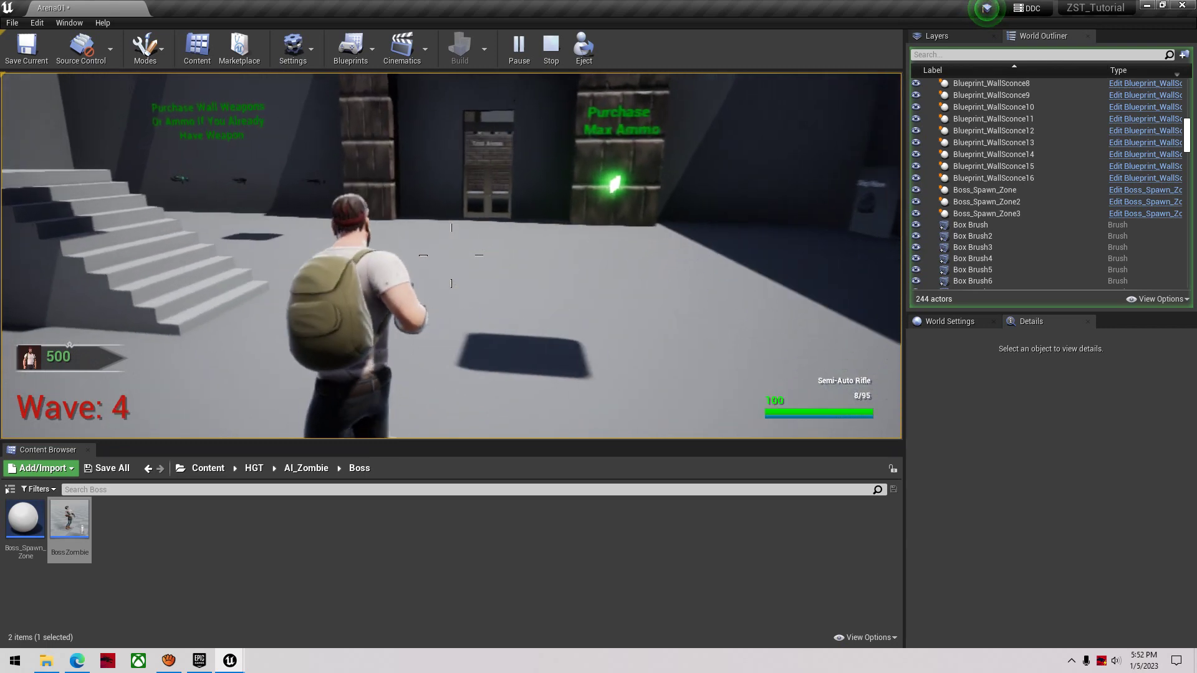
key(w)
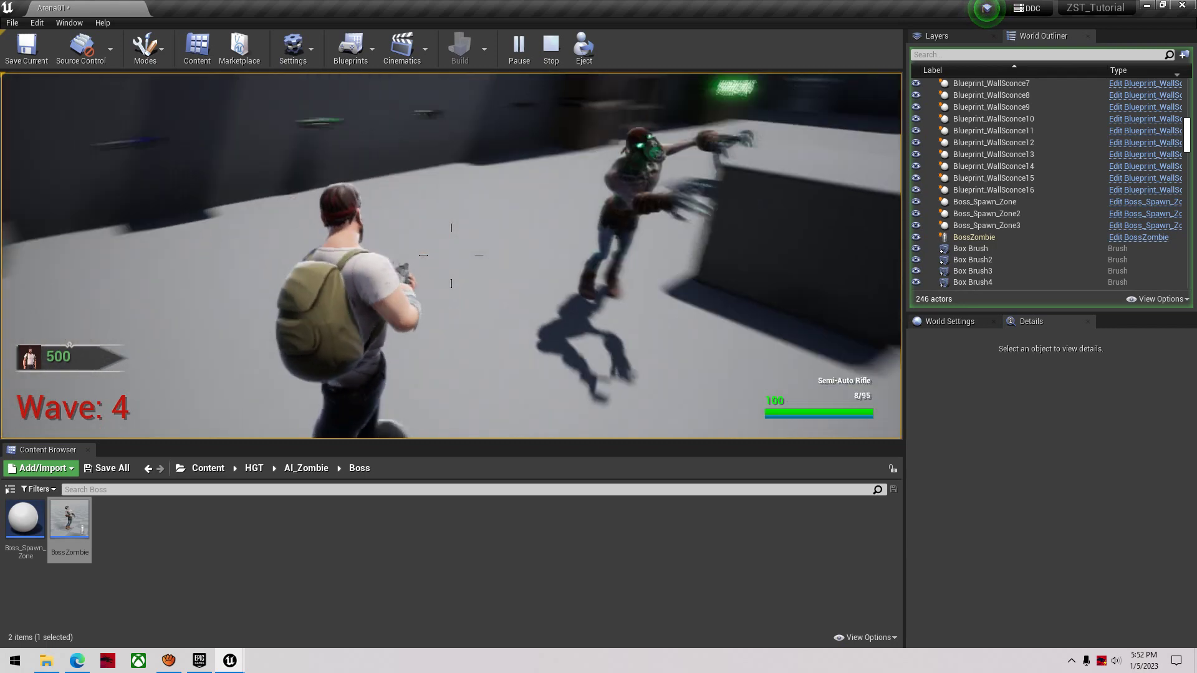
Back away from the chasing boss, shoot it three times, stop playing and frame the Boss_Spawn_Zone in the level
key(s)
key(s)
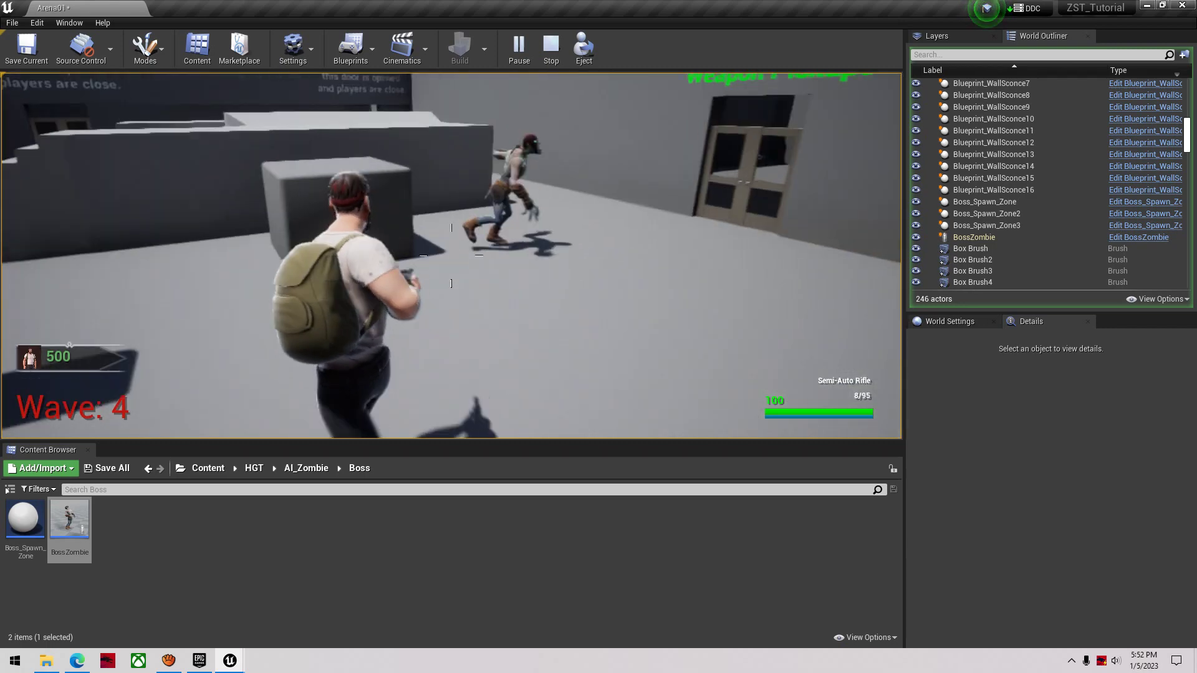
key(s)
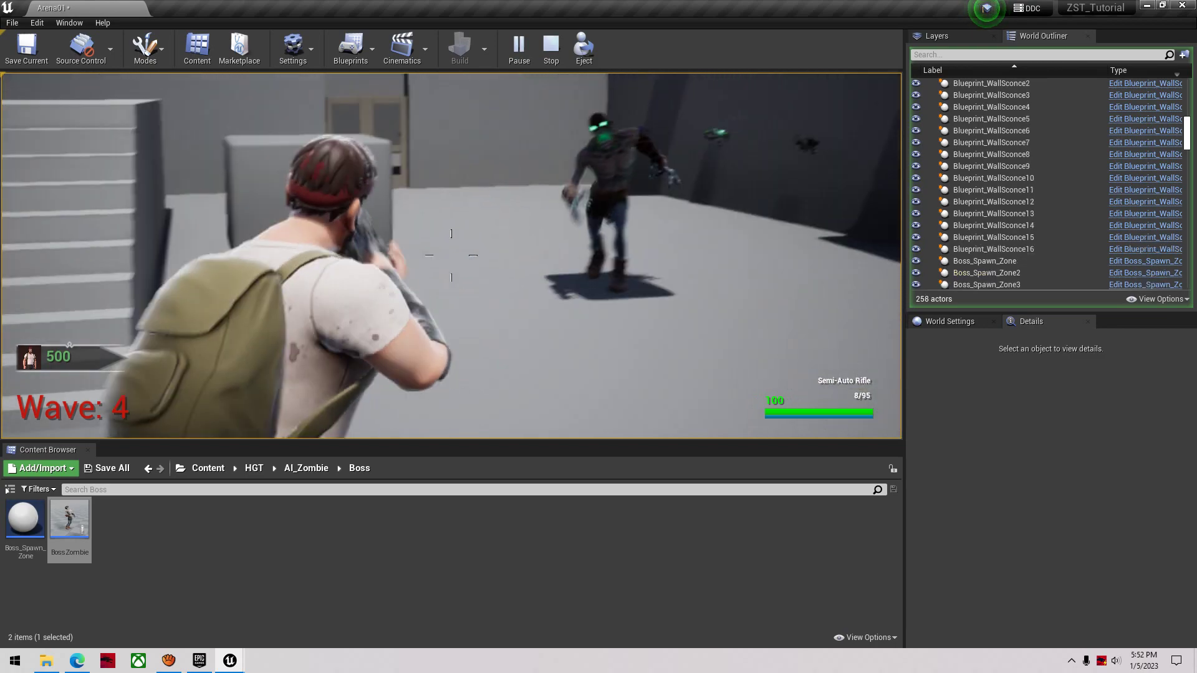
click(451, 256)
click(451, 256)
click(450, 256)
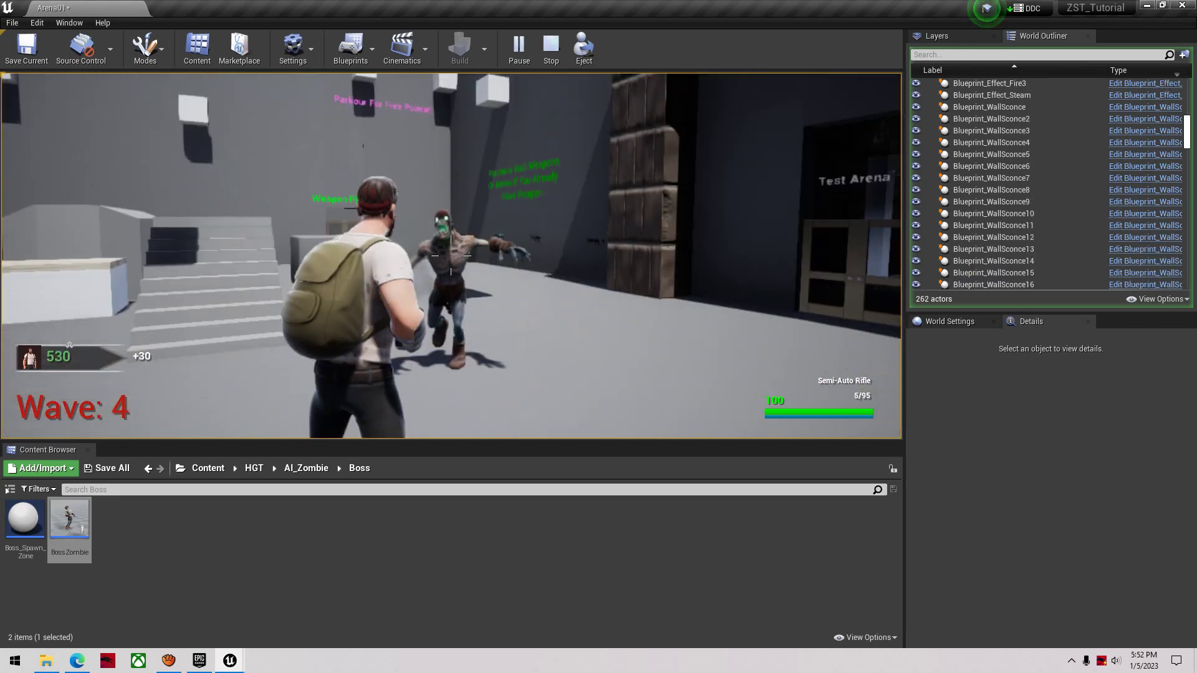
key(Escape)
key(f)
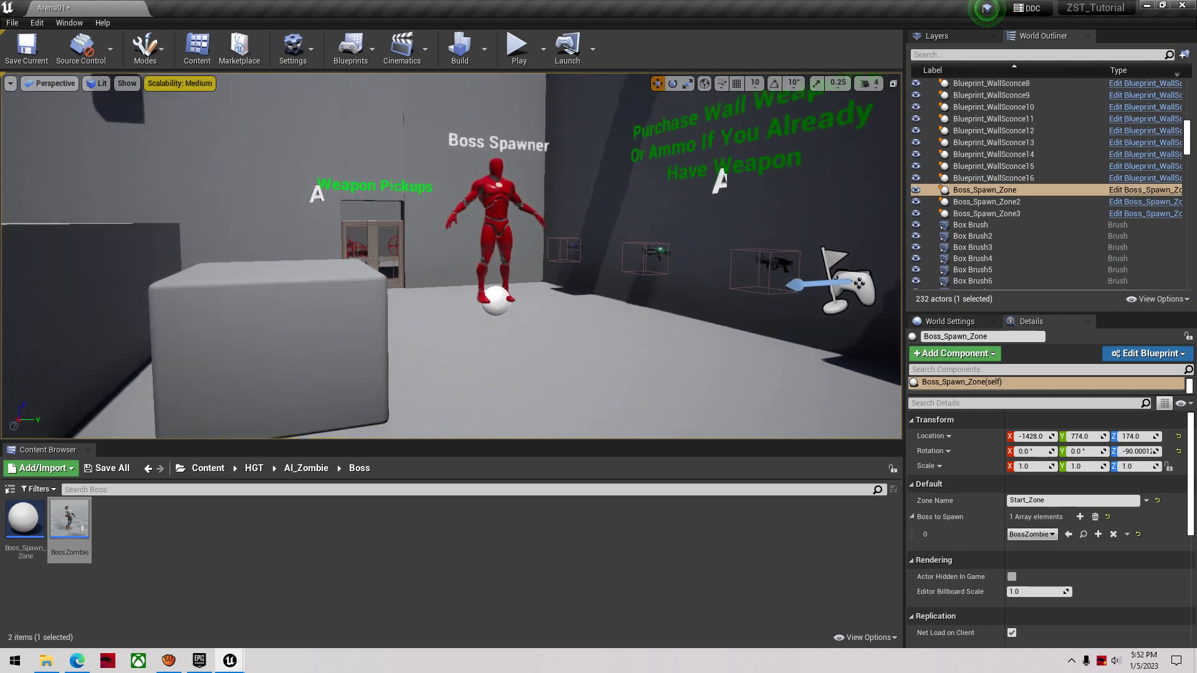
Open the BossZombie blueprint, locate its asset in the Boss folder, and reopen it with its root class selected
double_click(70, 530)
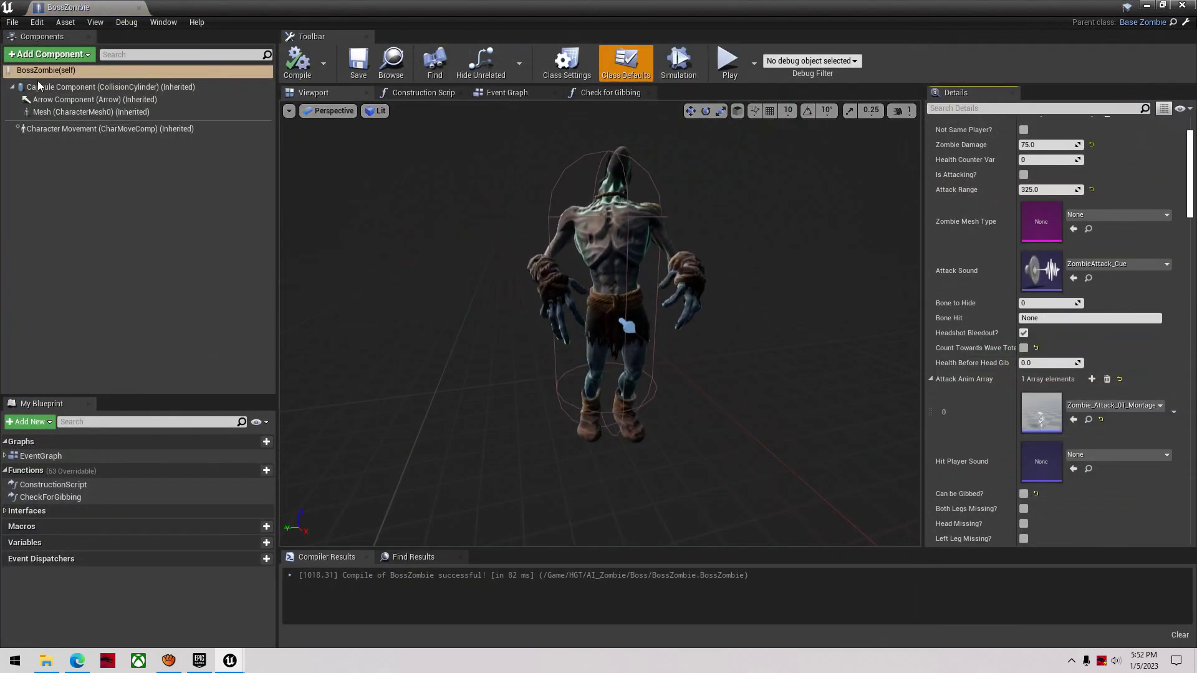
click(392, 65)
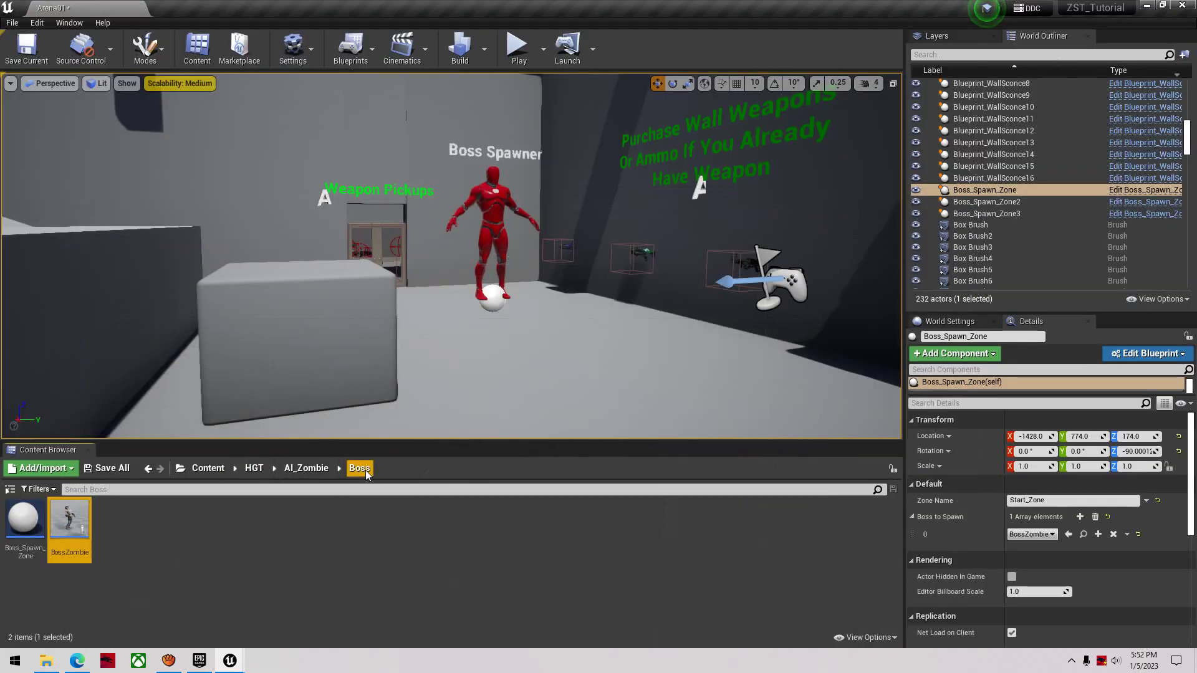
double_click(70, 521)
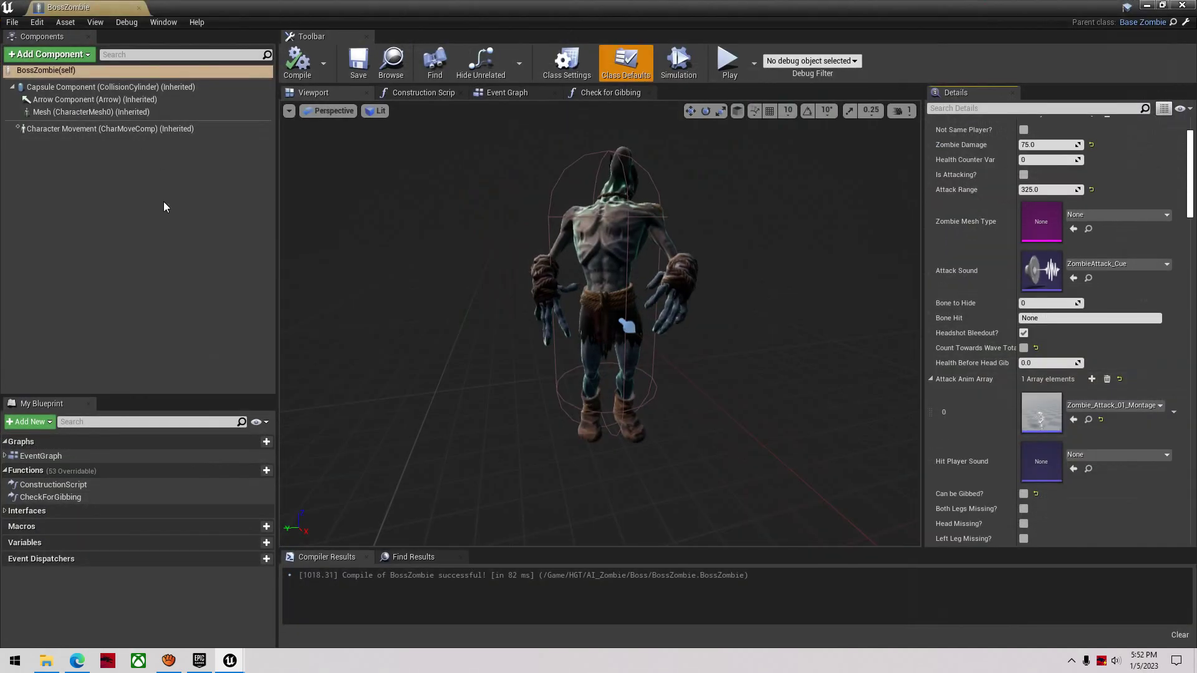
click(69, 72)
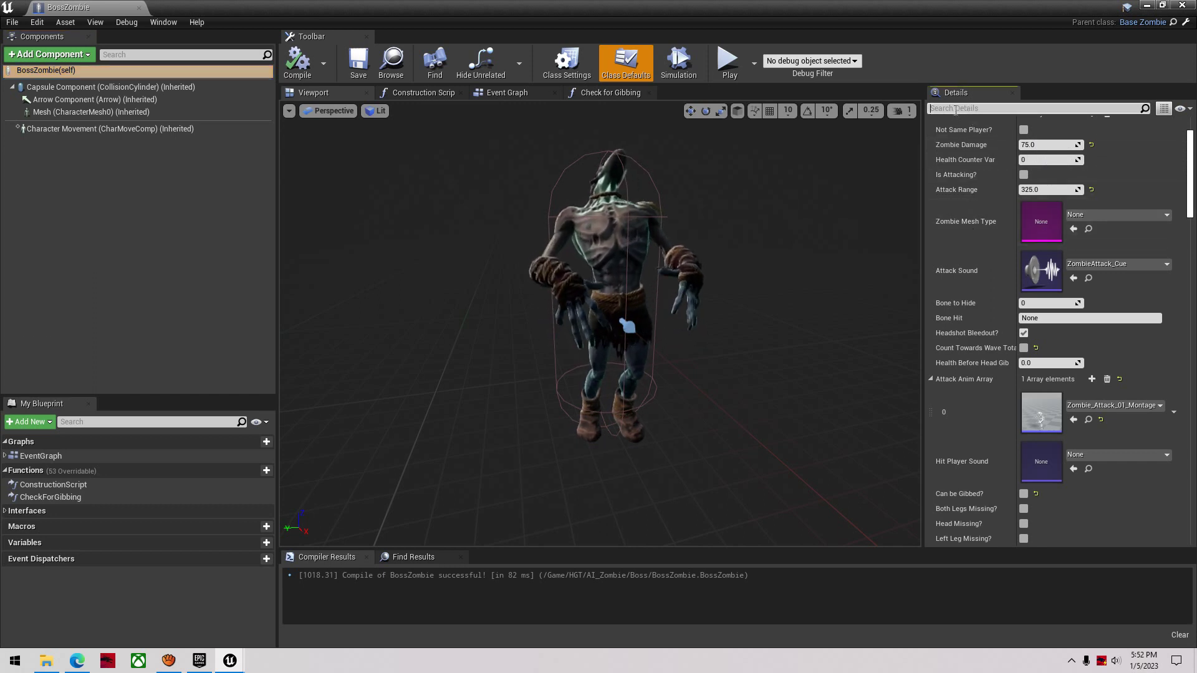
Filter BossZombie's class defaults by "health", clear the filter and look through the remaining default settings
text(health)
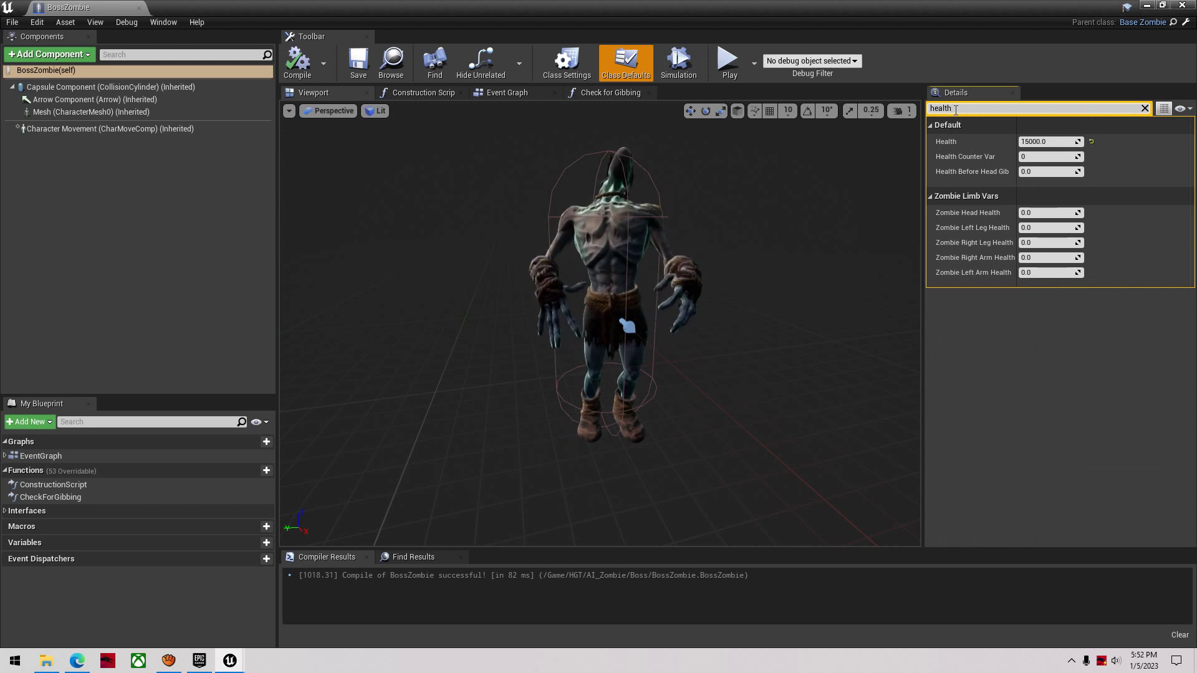
key(BackSpace)
key(BackSpace)
key(BackSpace)
key(BackSpace)
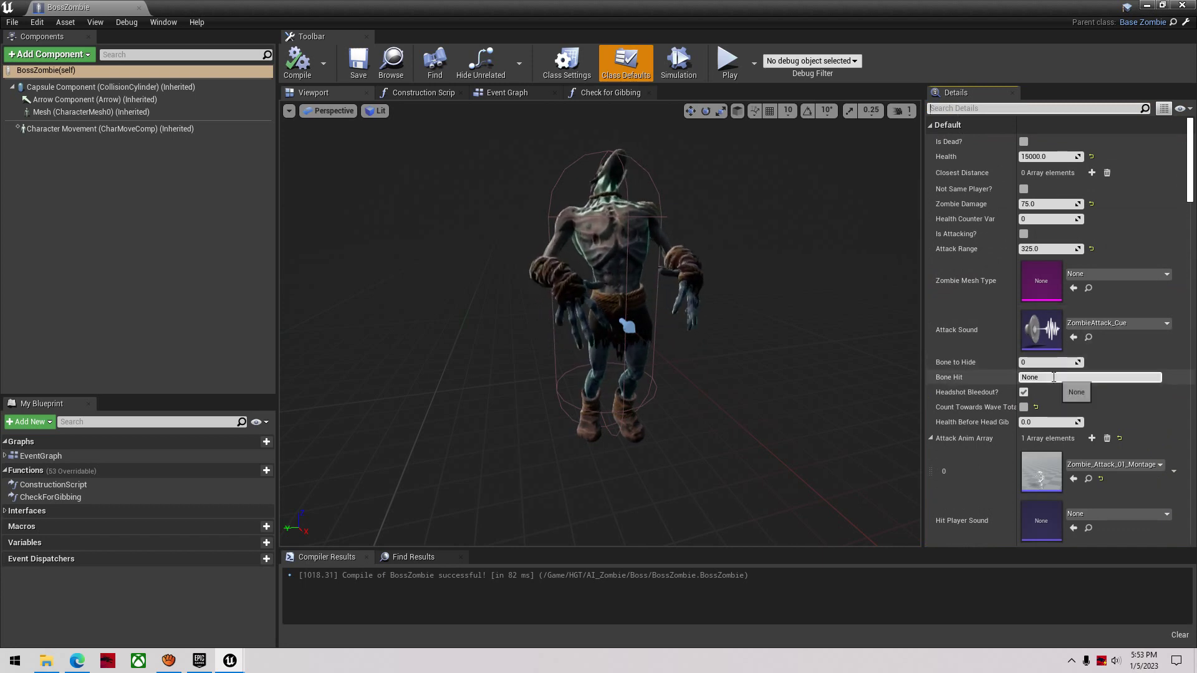
scroll(1053, 376, down, 2)
scroll(1071, 351, down, 12)
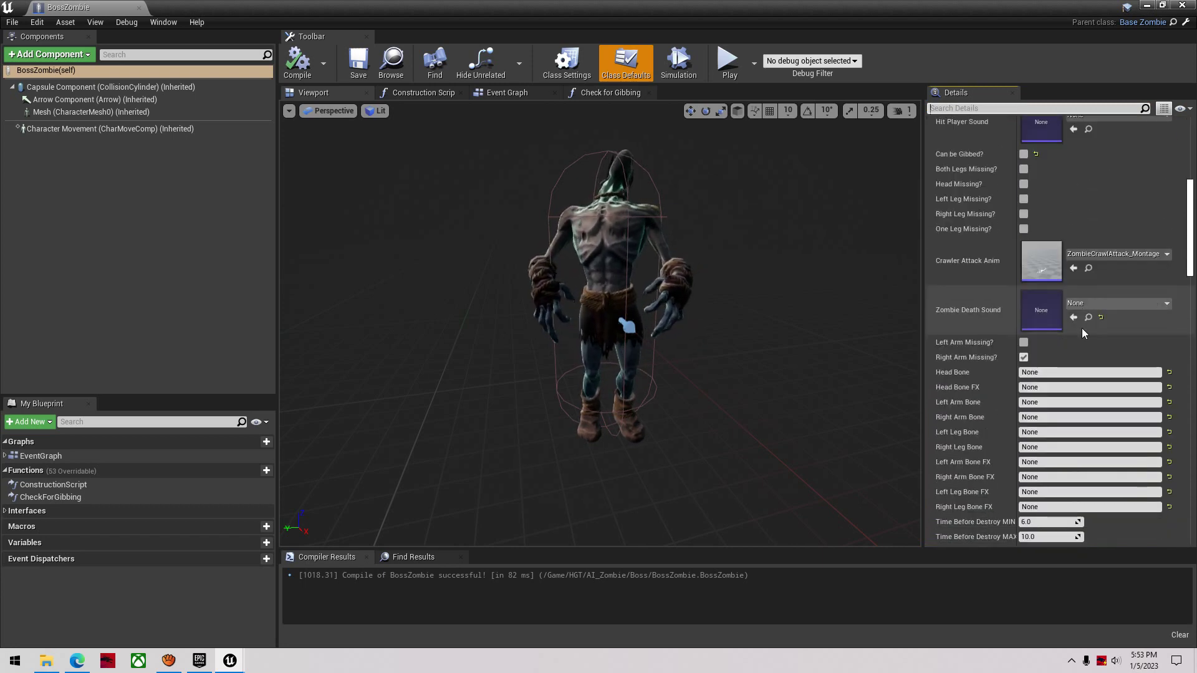
scroll(1004, 253, up, 8)
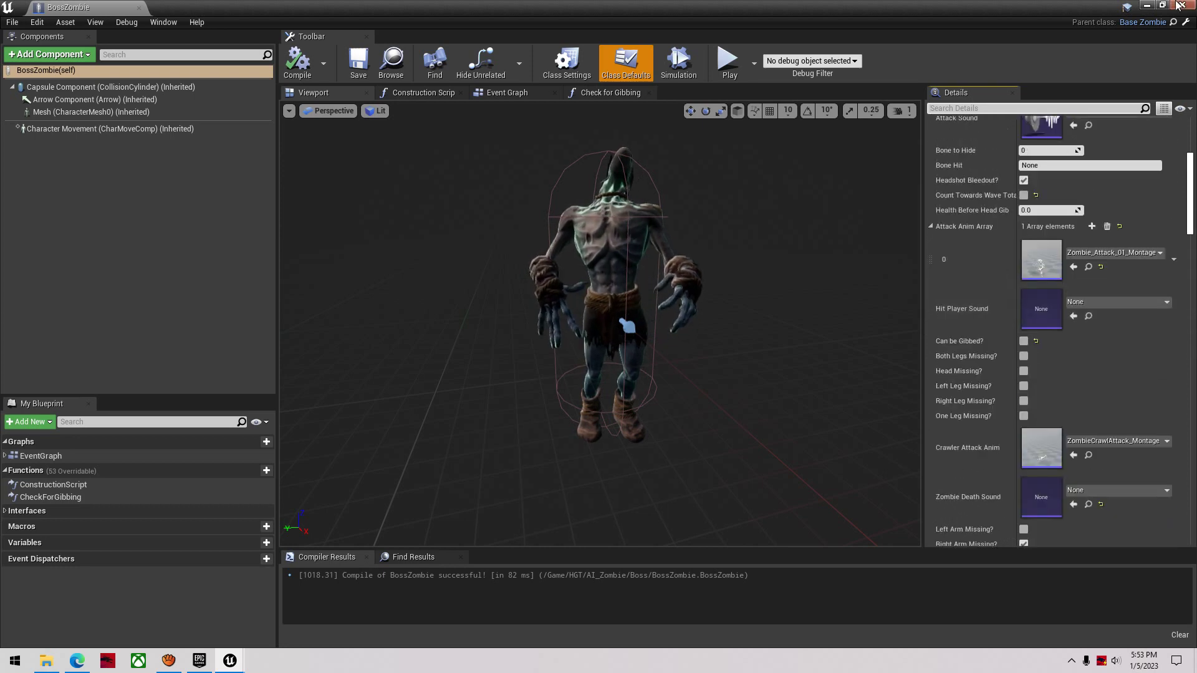
Return to the level, search the selected Boss_Spawn_Zone's details for a health setting and clear the search
click(1147, 6)
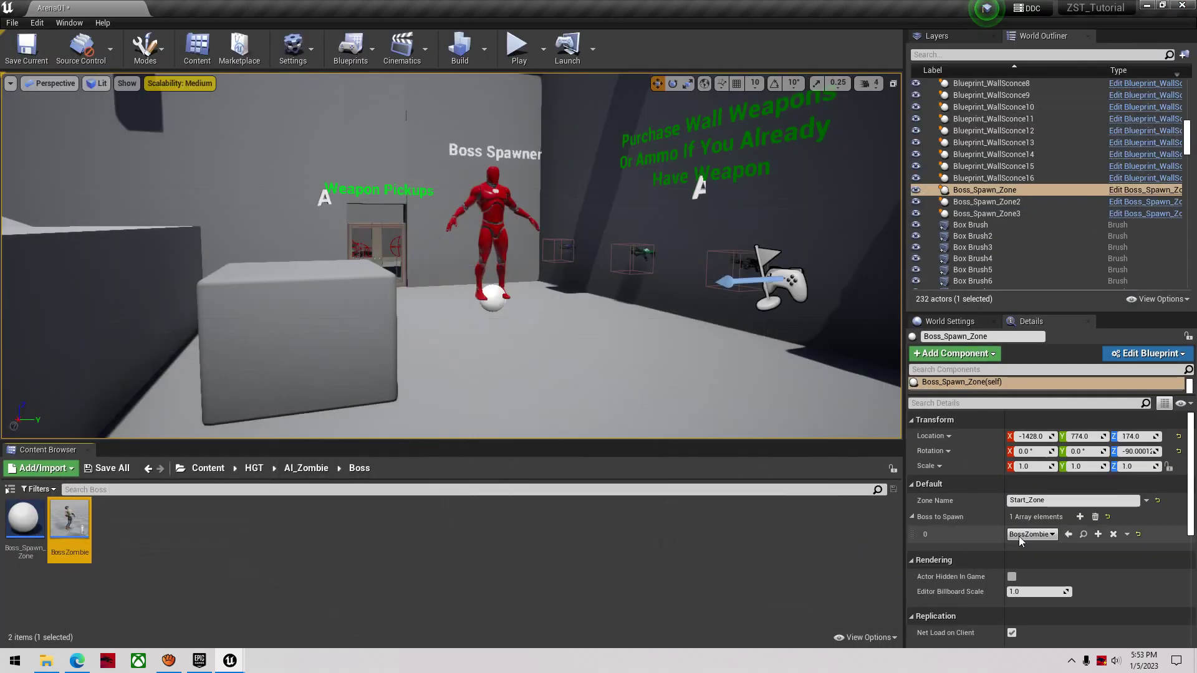
click(963, 403)
text(heal)
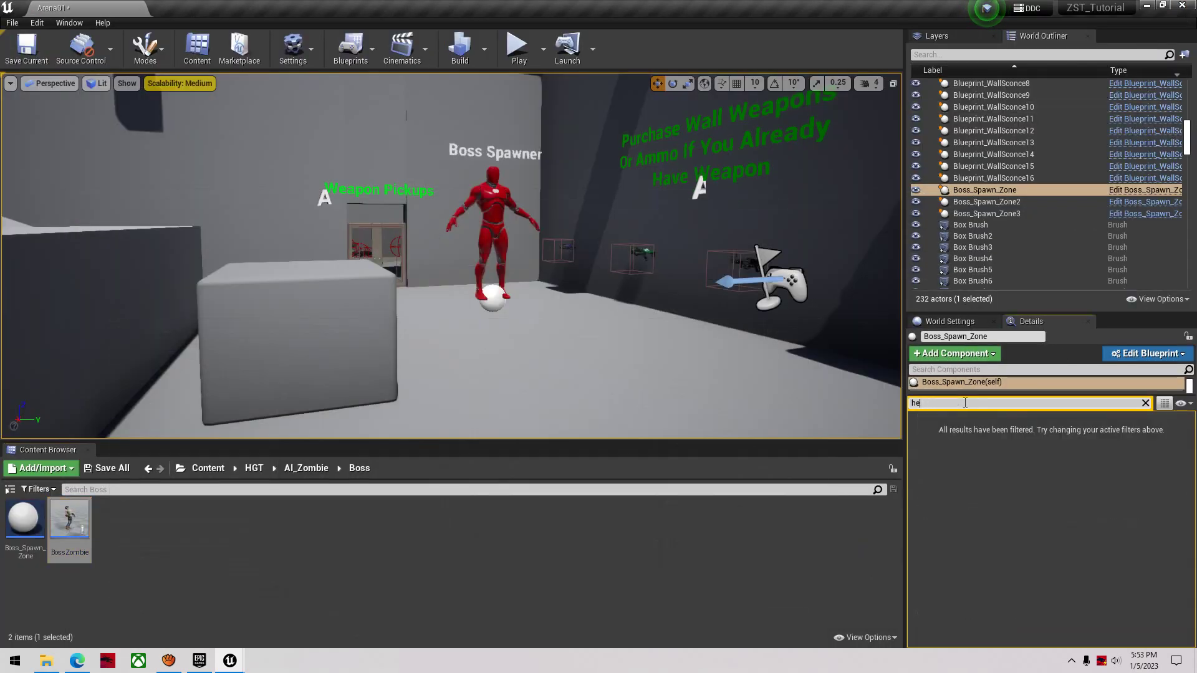
key(BackSpace)
key(BackSpace)
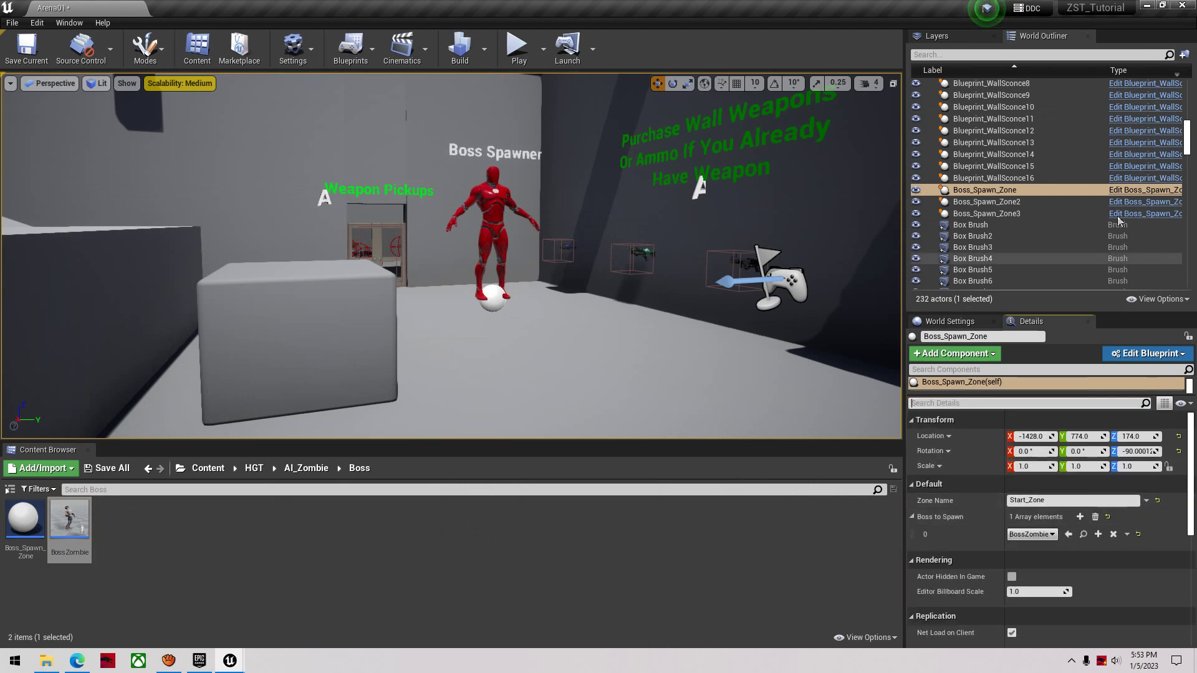
Reopen the BossZombie blueprint and review its default gameplay settings, including attack range, zombie damage and health
double_click(70, 519)
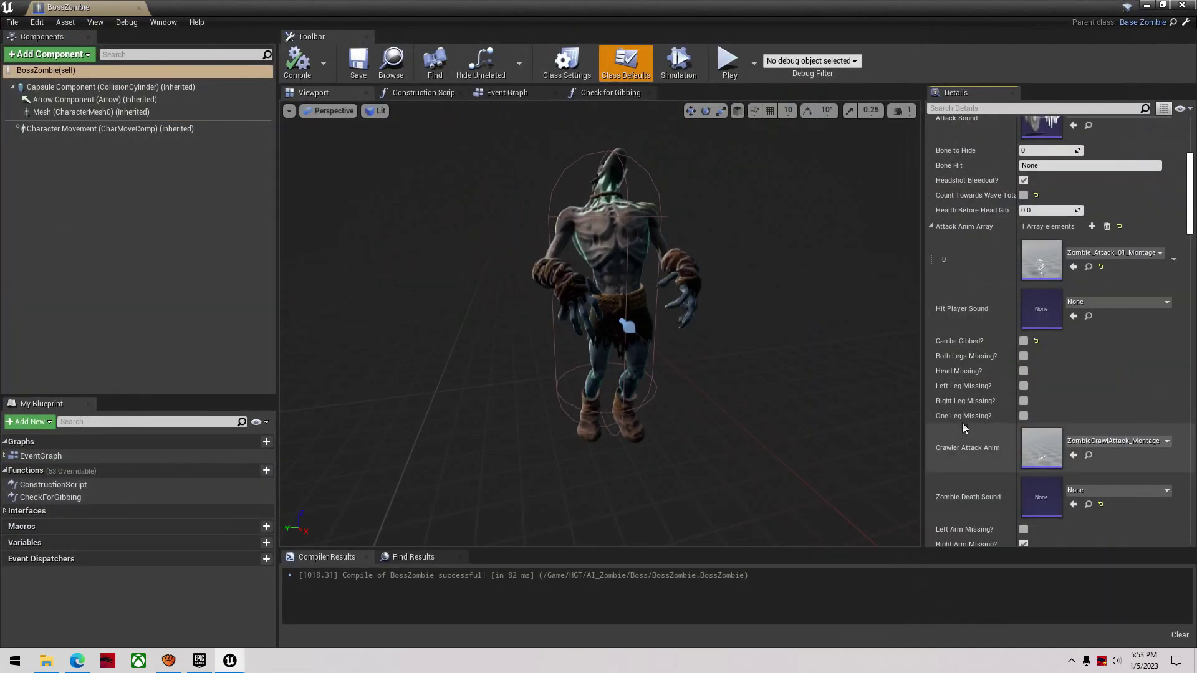
click(1023, 180)
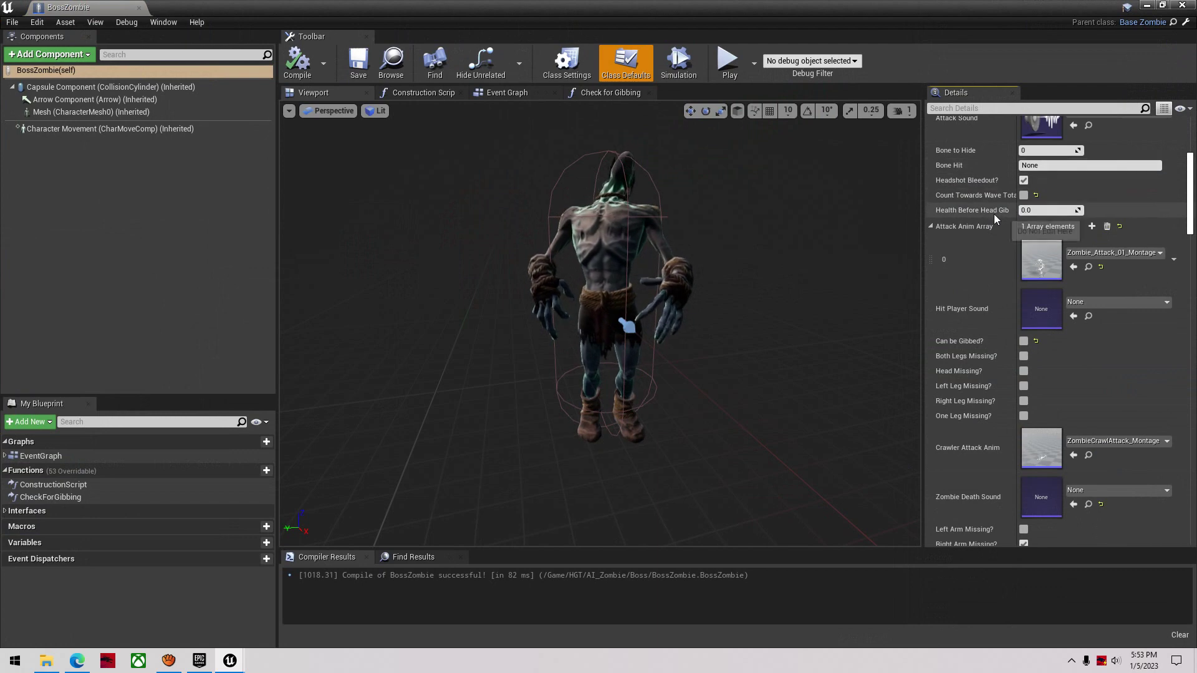
scroll(982, 202, up, 5)
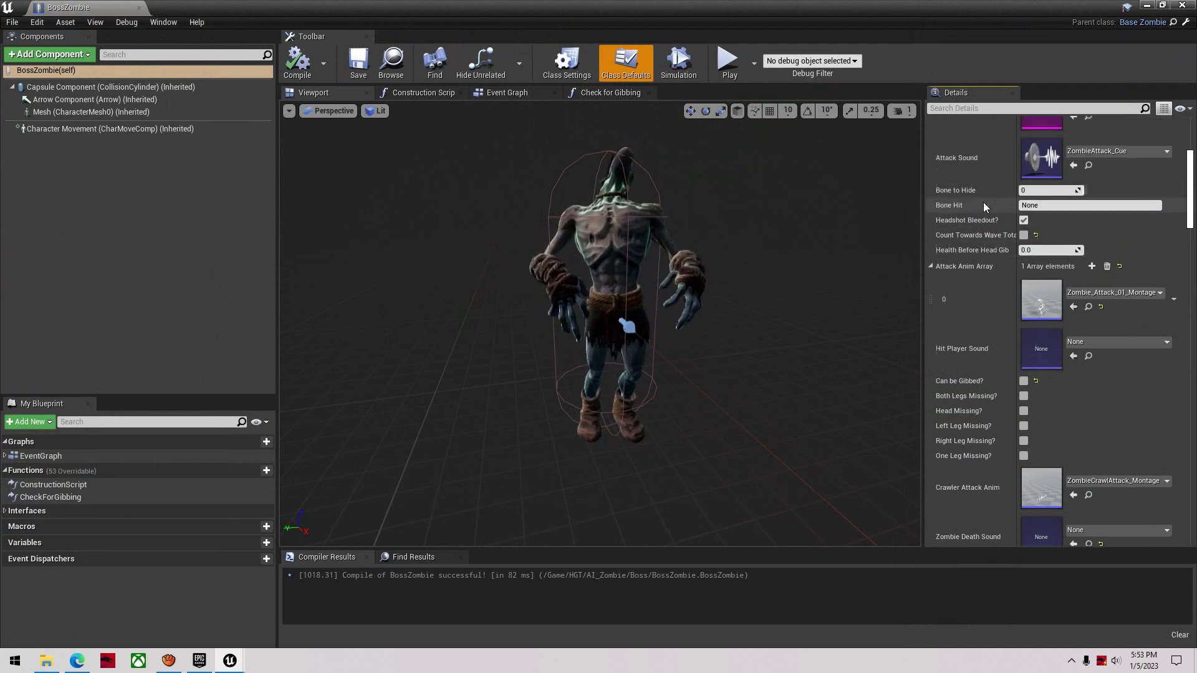
scroll(974, 201, up, 1)
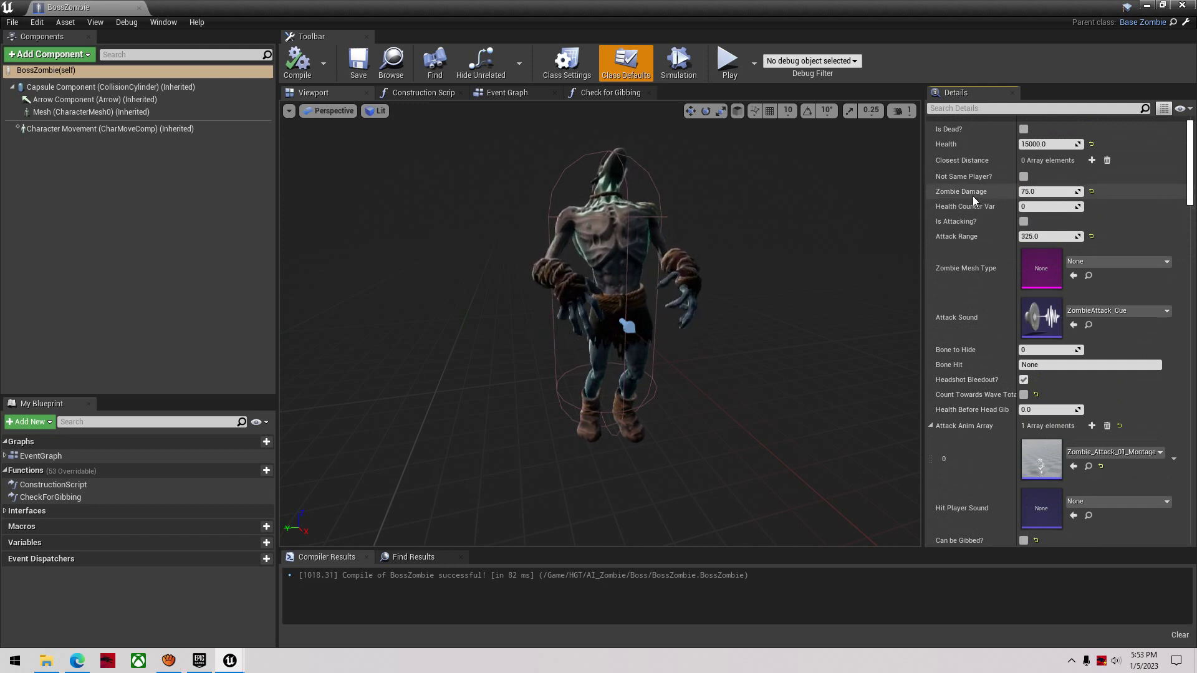
scroll(972, 196, up, 1)
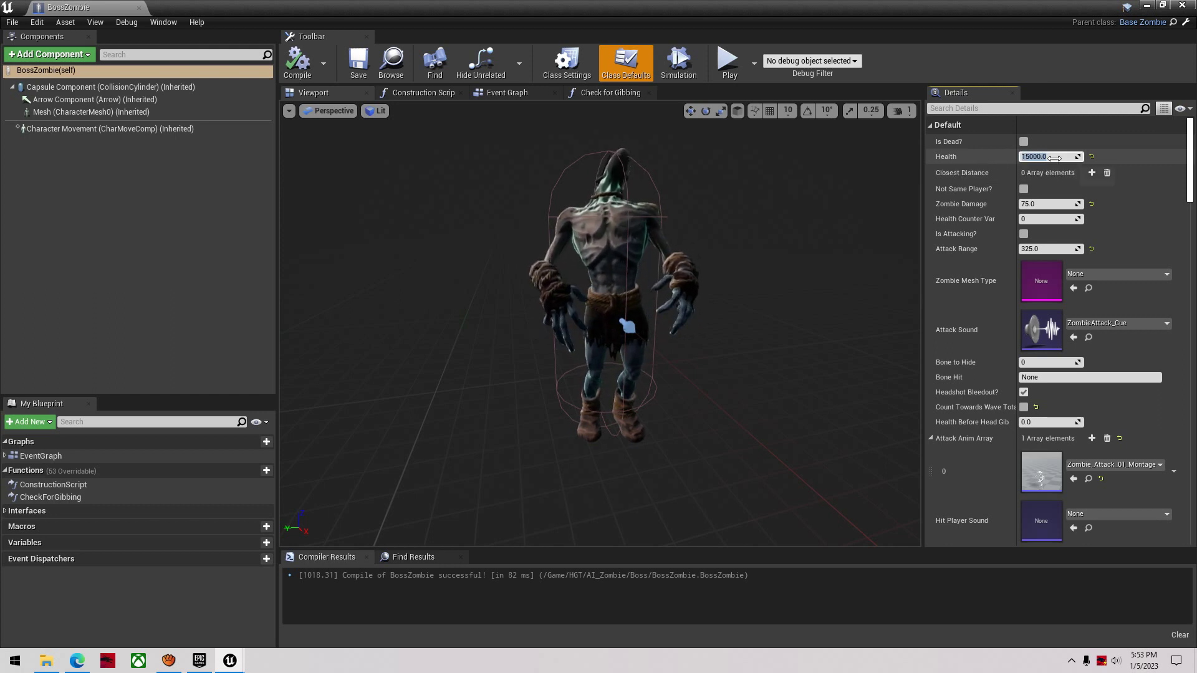
Compile and save the BossZombie blueprint with its current health default, and save the modified Arena01 level
click(1022, 158)
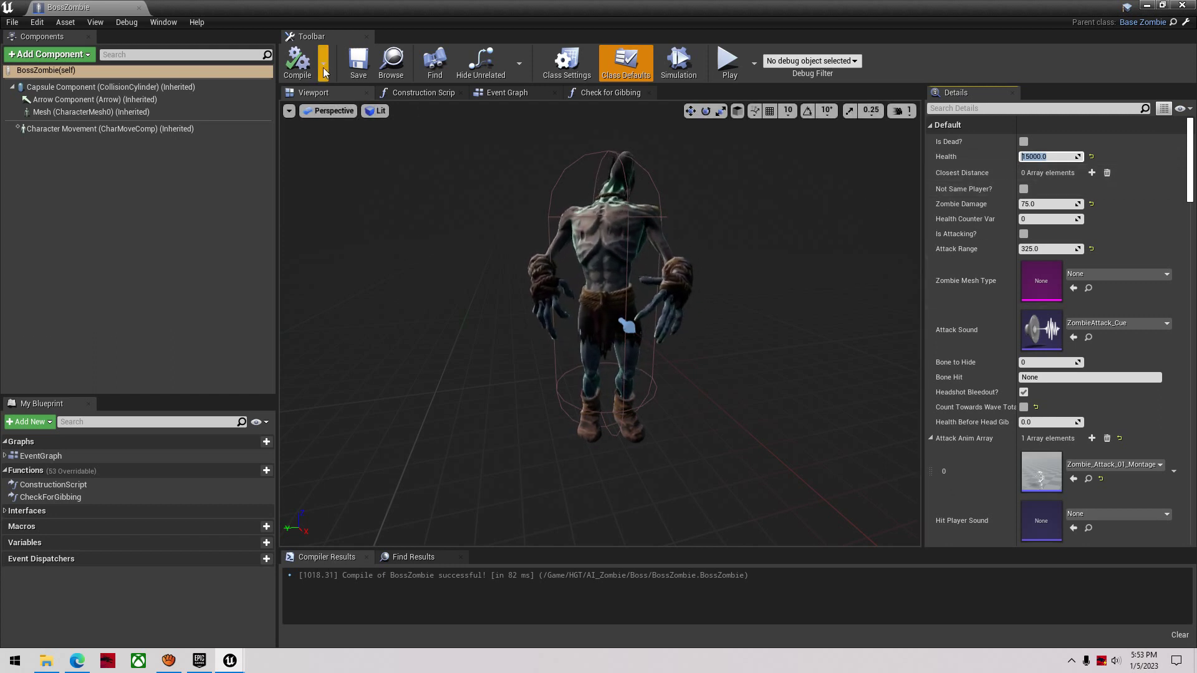
click(300, 69)
click(354, 79)
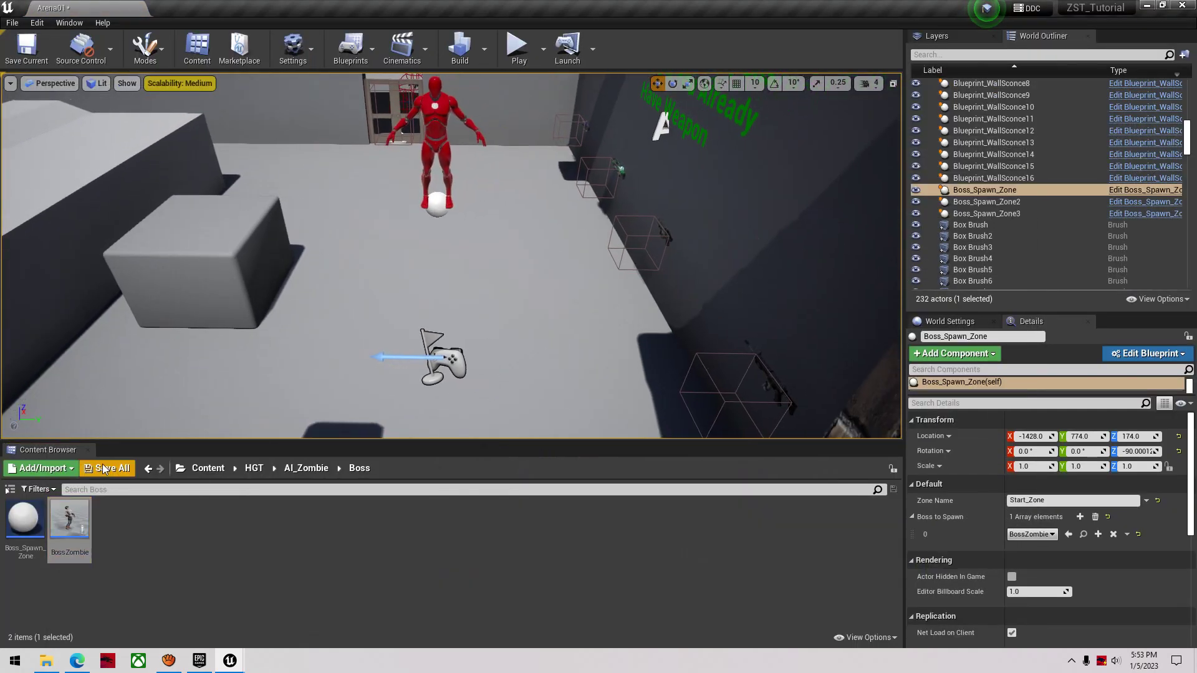
click(106, 468)
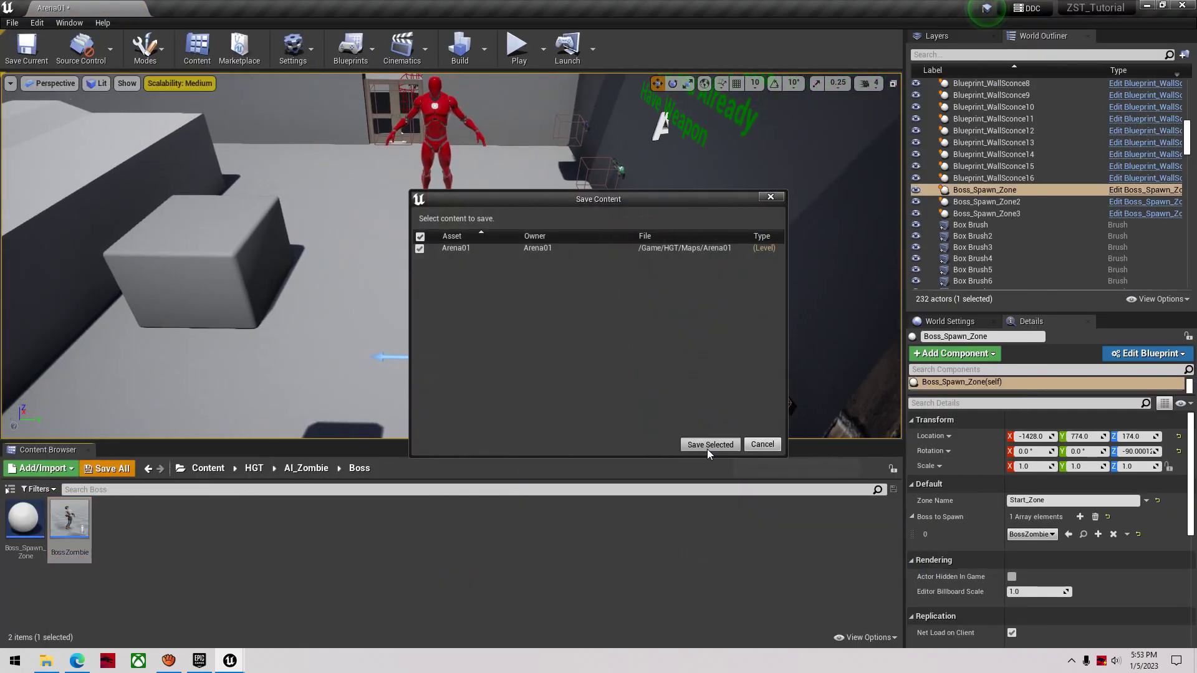
click(707, 448)
Select the Boss_Spawn_Zone2 actor in the arena, try lowering it vertically below the floor, and undo the move
right_drag(570, 269, 539, 296)
key(w)
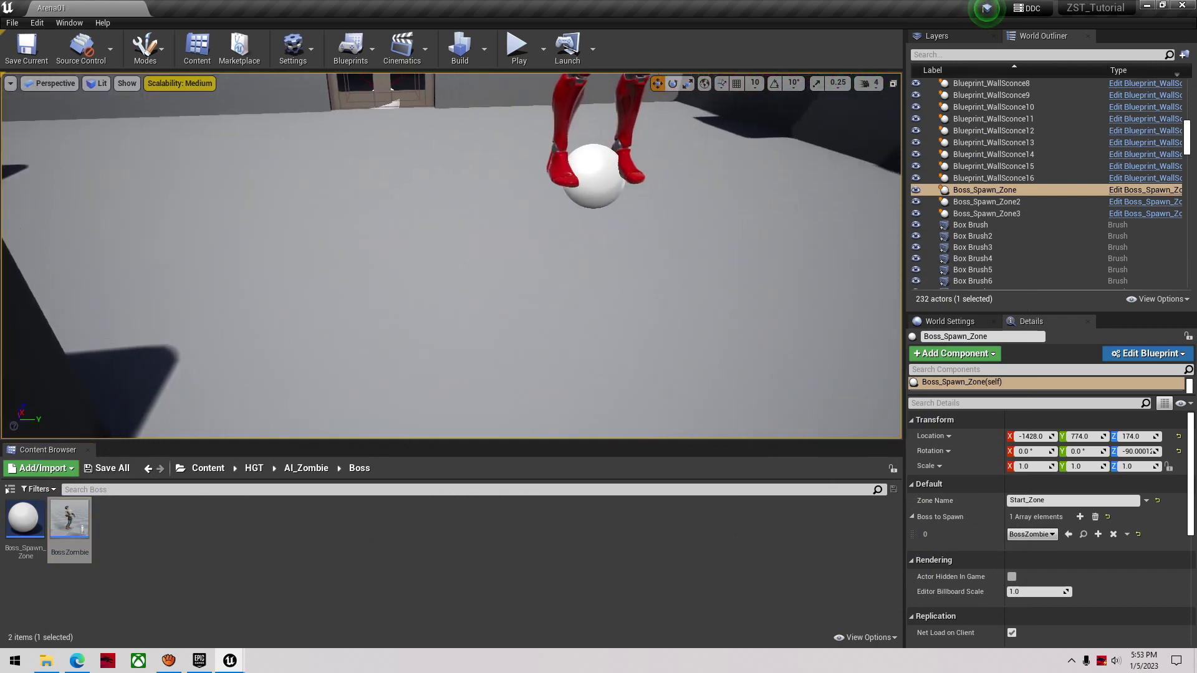
click(615, 222)
click(601, 187)
mouse_move(561, 237)
right_down()
mouse_move(564, 274)
mouse_move(558, 226)
right_up()
key(w)
key(d)
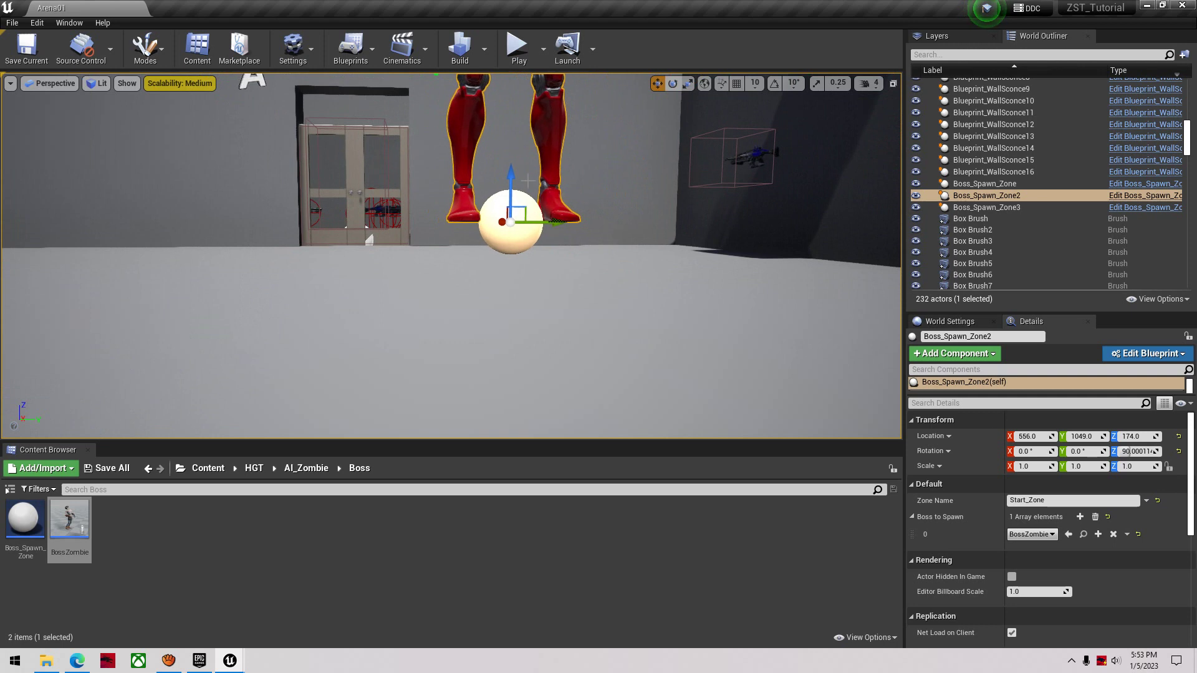
drag(513, 177, 503, 262)
right_drag(472, 330, 419, 319)
key(ctrl+z)
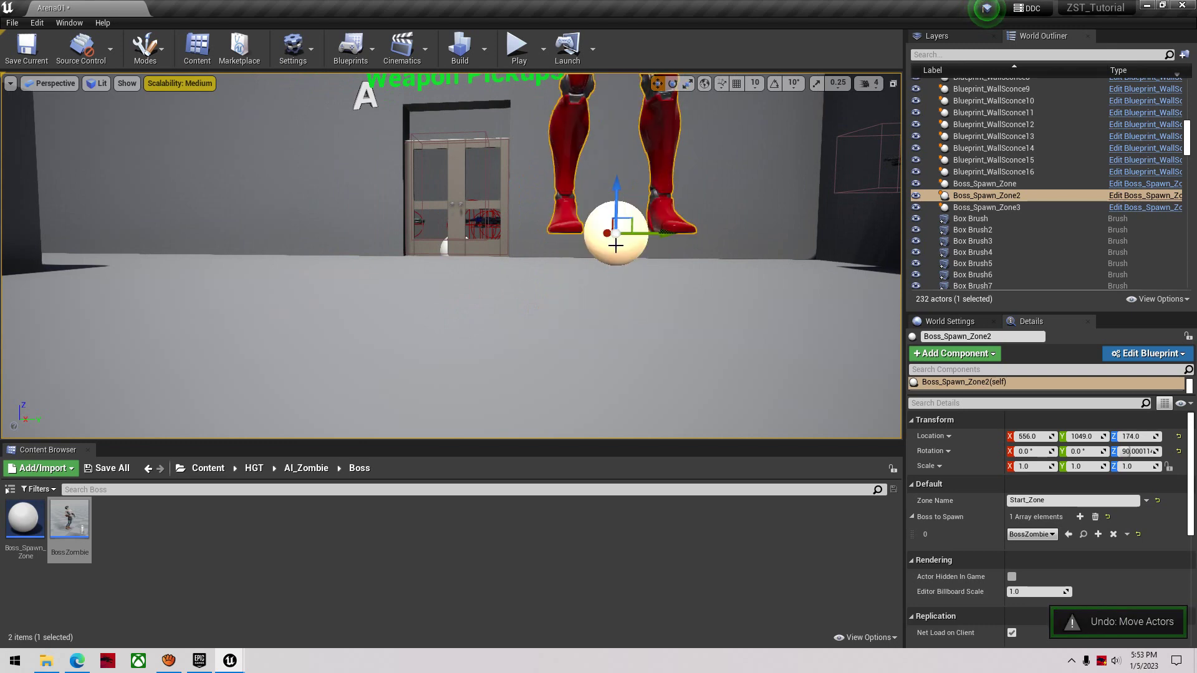
Save the modified Arena01 level again and frame the whole Boss Spawner figure in the viewport
right_drag(604, 312, 557, 328)
key(s)
key(w)
click(124, 468)
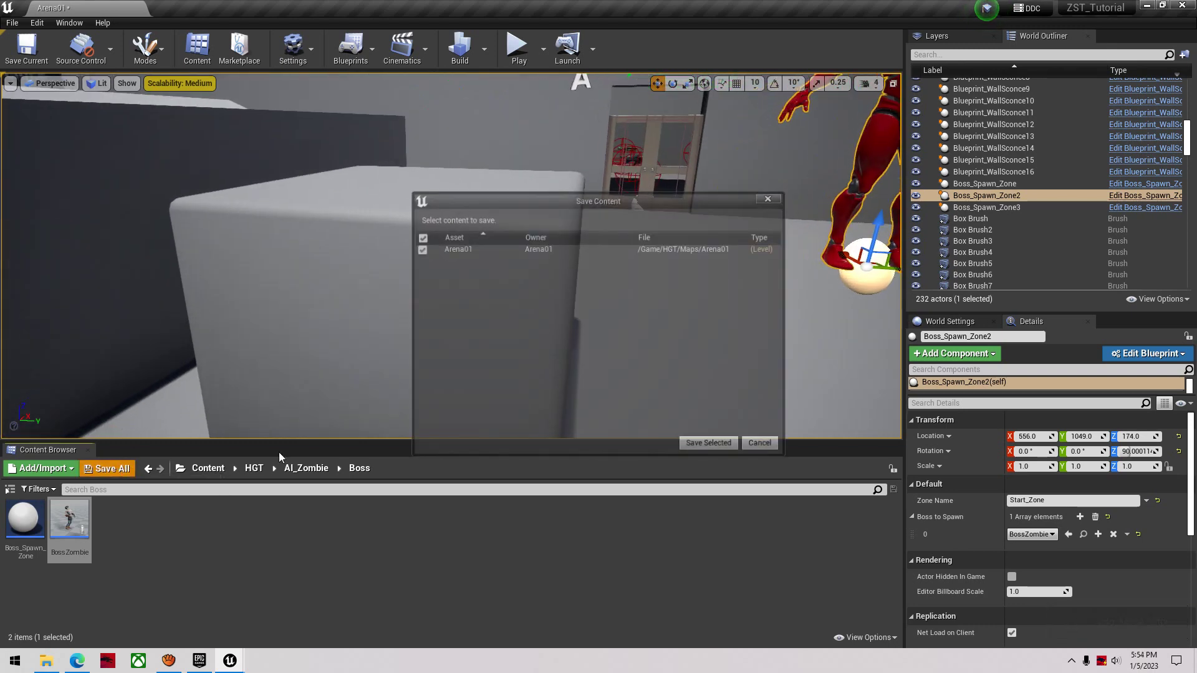
click(703, 443)
key(s)
mouse_move(552, 231)
right_down()
mouse_move(570, 246)
mouse_move(553, 224)
mouse_move(542, 246)
right_up()
key(w)
key(s)
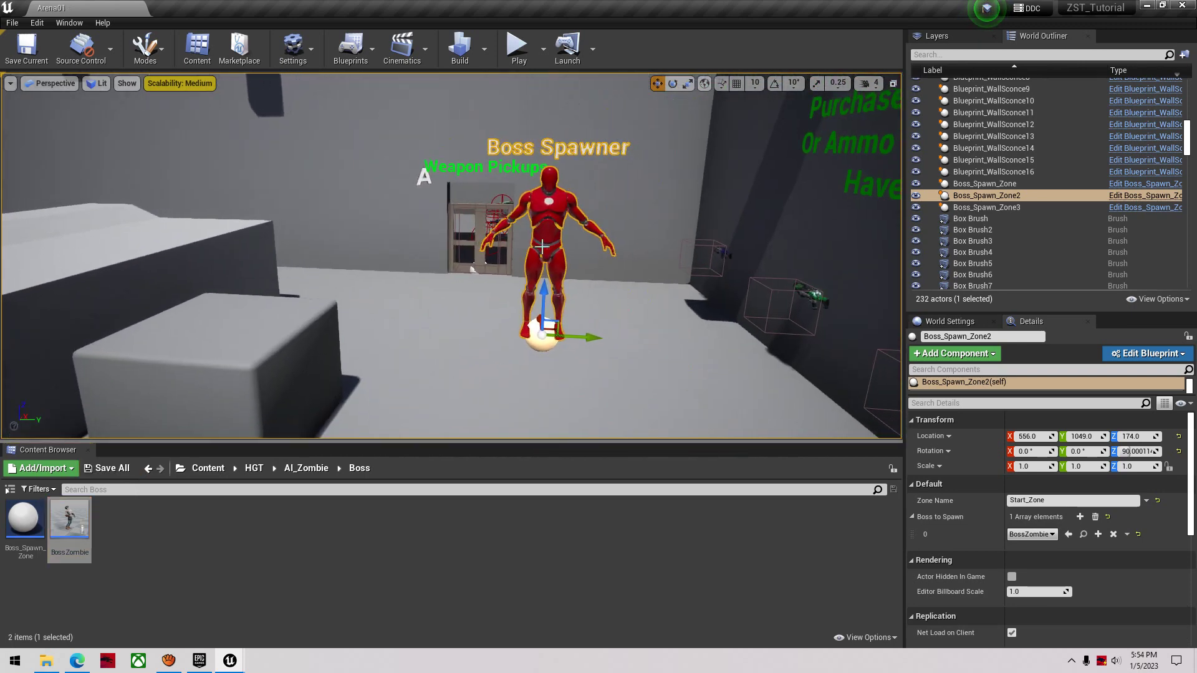